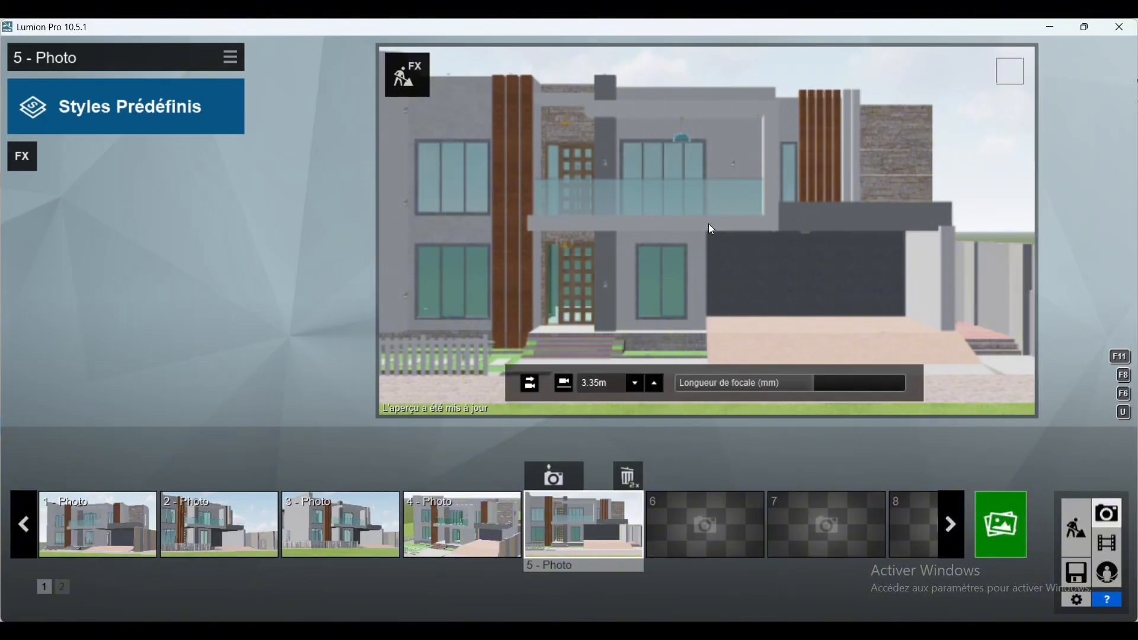
Step: Restore the saved camera view of photo 5 and switch from photo mode to the scene's build mode
right_drag(709, 223, 664, 224)
key(a)
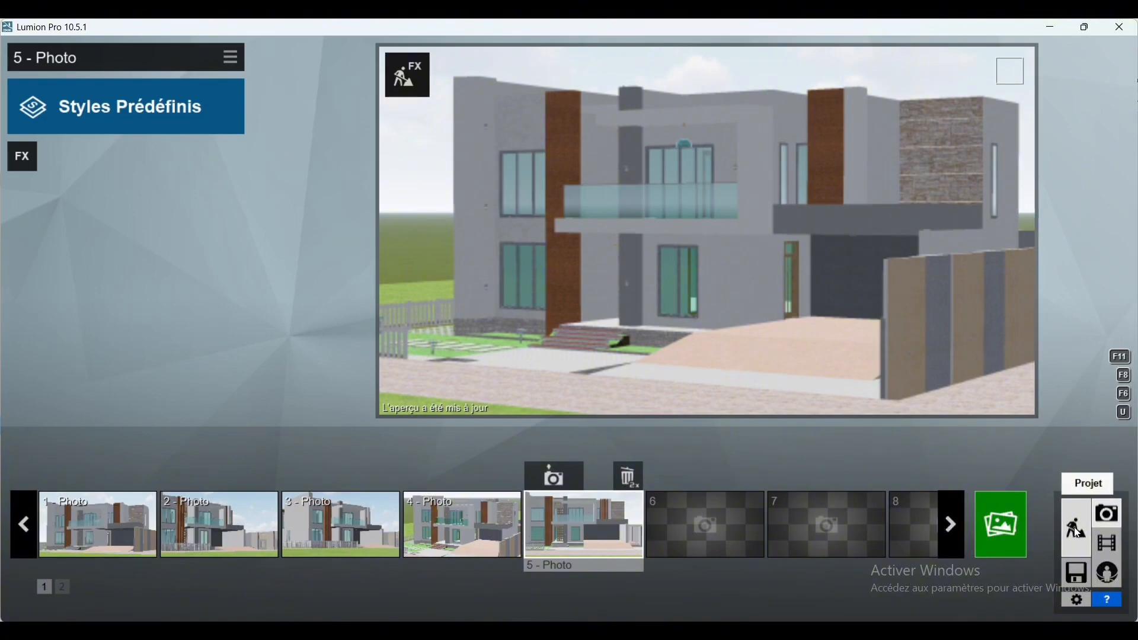
click(553, 532)
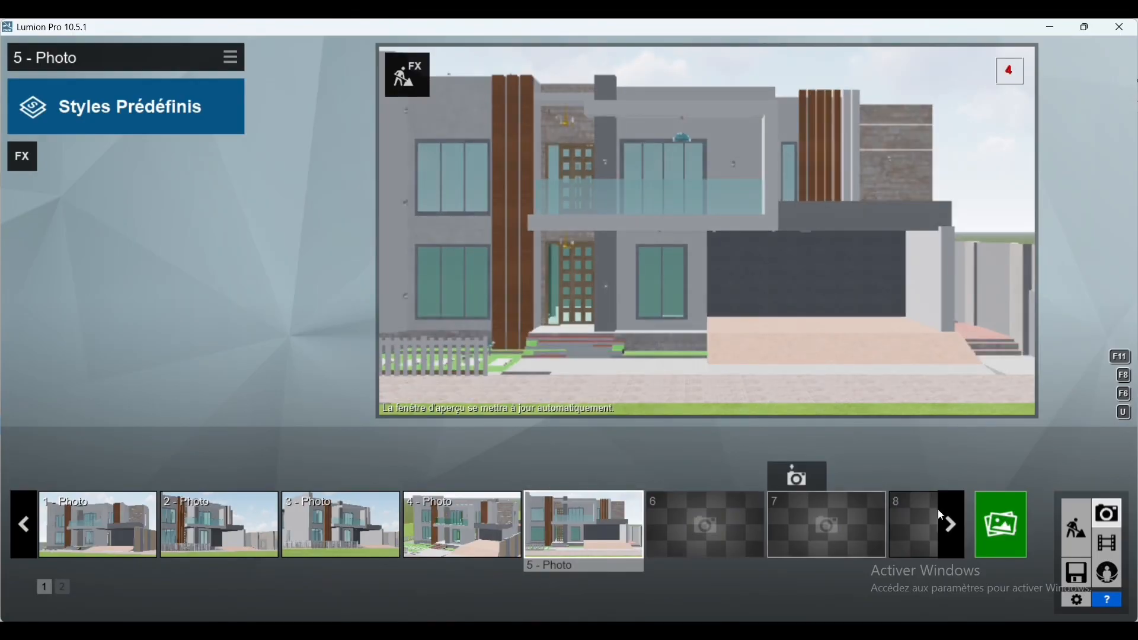
click(1080, 530)
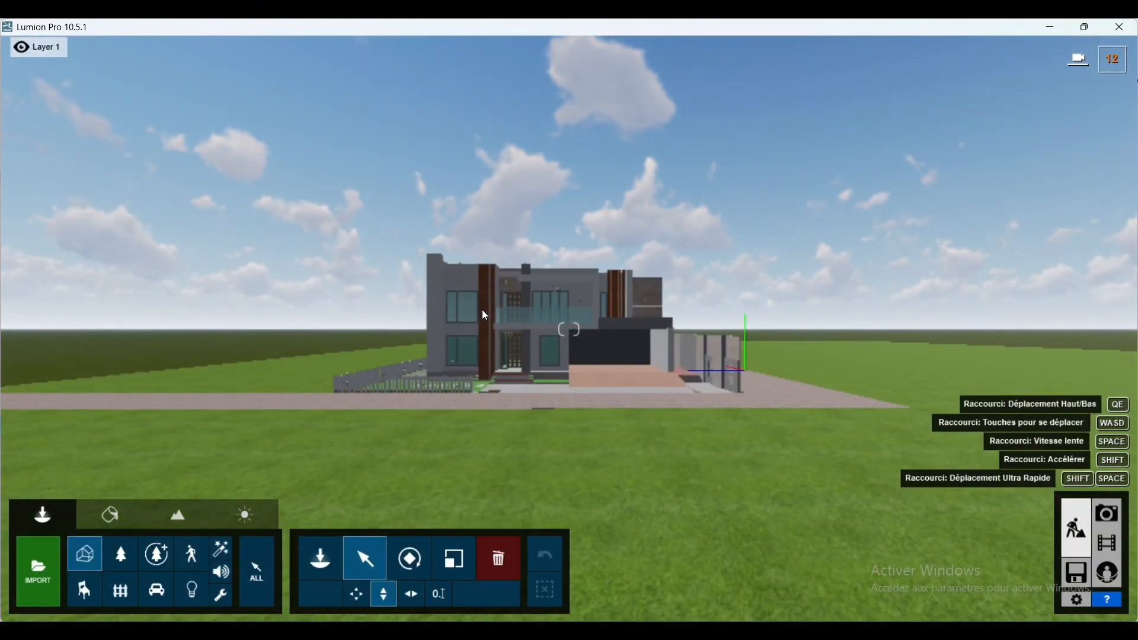
Step: Edit the facade's window glass (Transp _ Verre clair) and replace it with the dark brown-tinted pureglass from the interior glass materials
scroll(507, 333, up, 5)
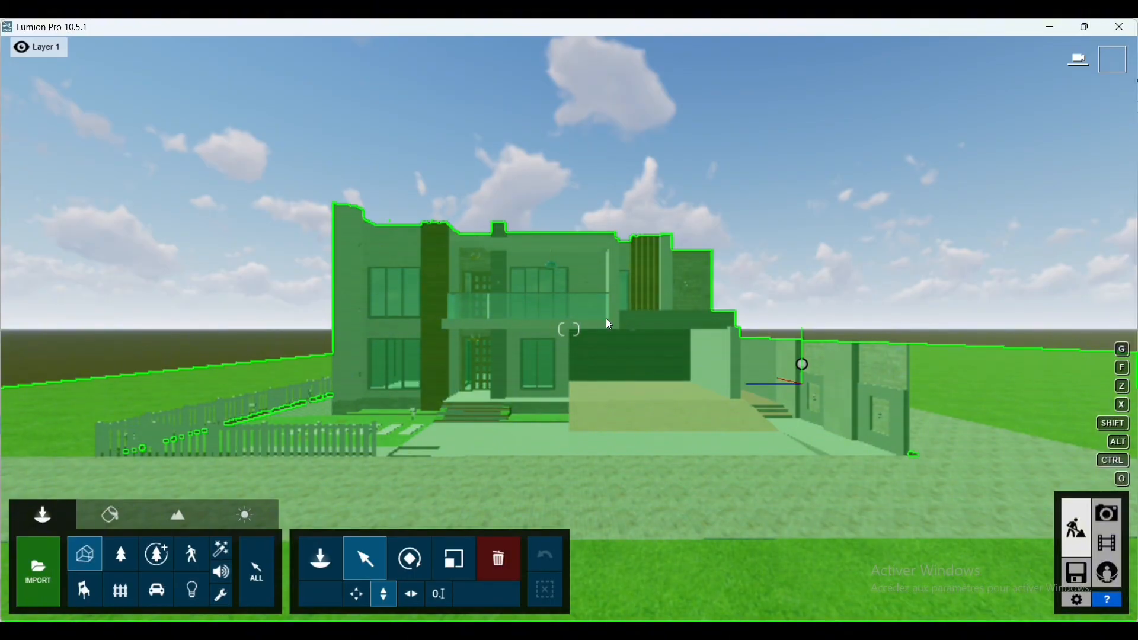
key(o)
right_drag(626, 309, 373, 418)
key(q)
key(w)
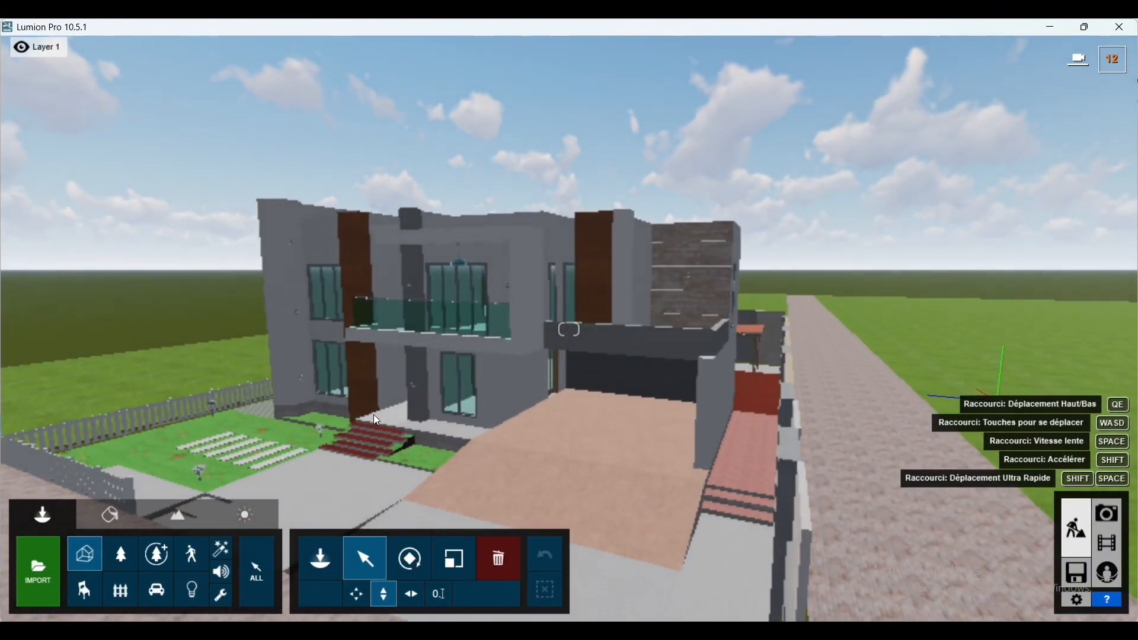
key(a)
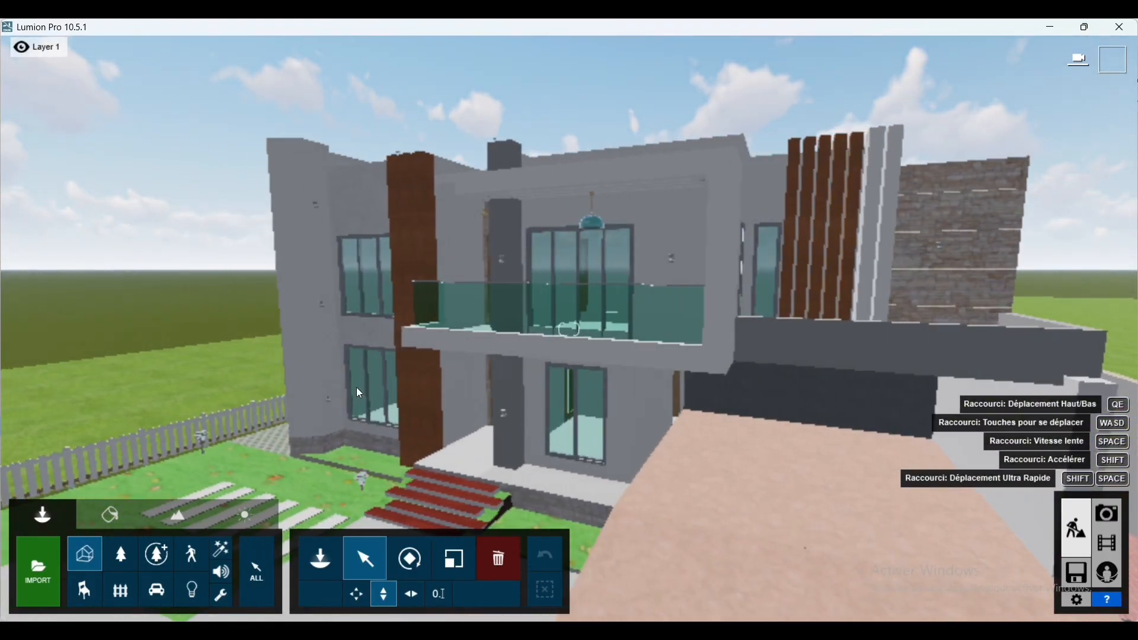
click(111, 513)
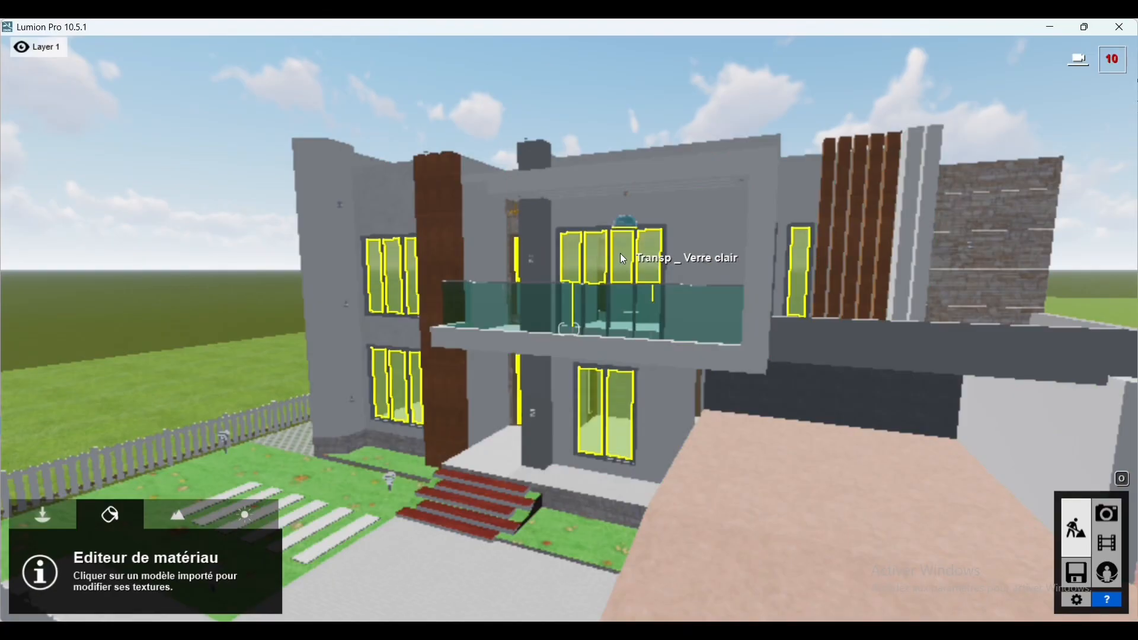
click(196, 339)
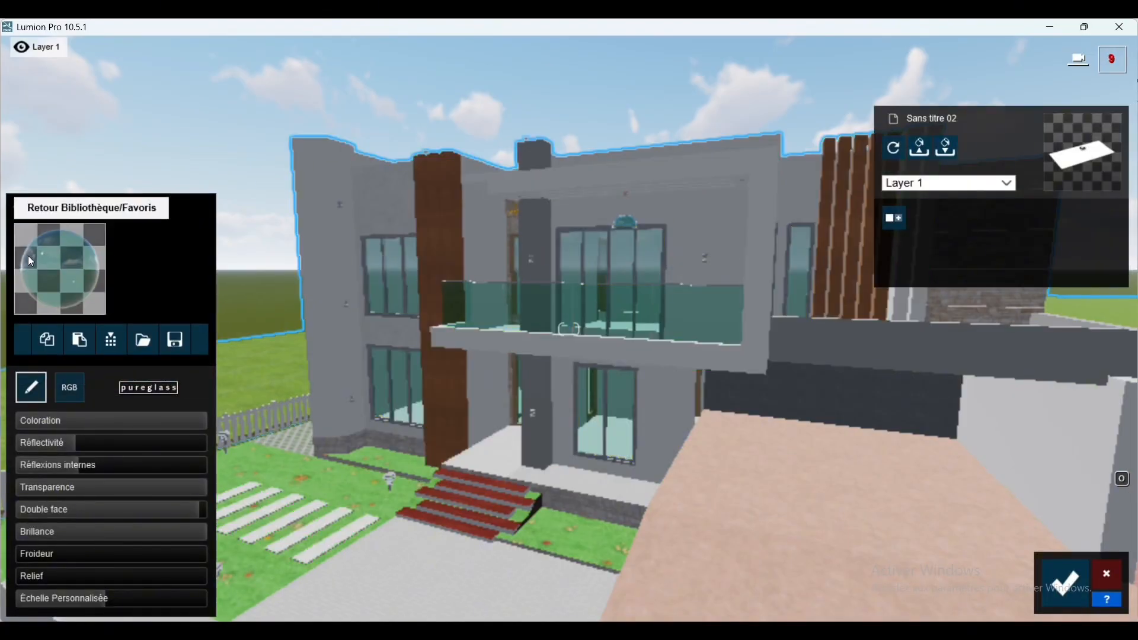
click(28, 256)
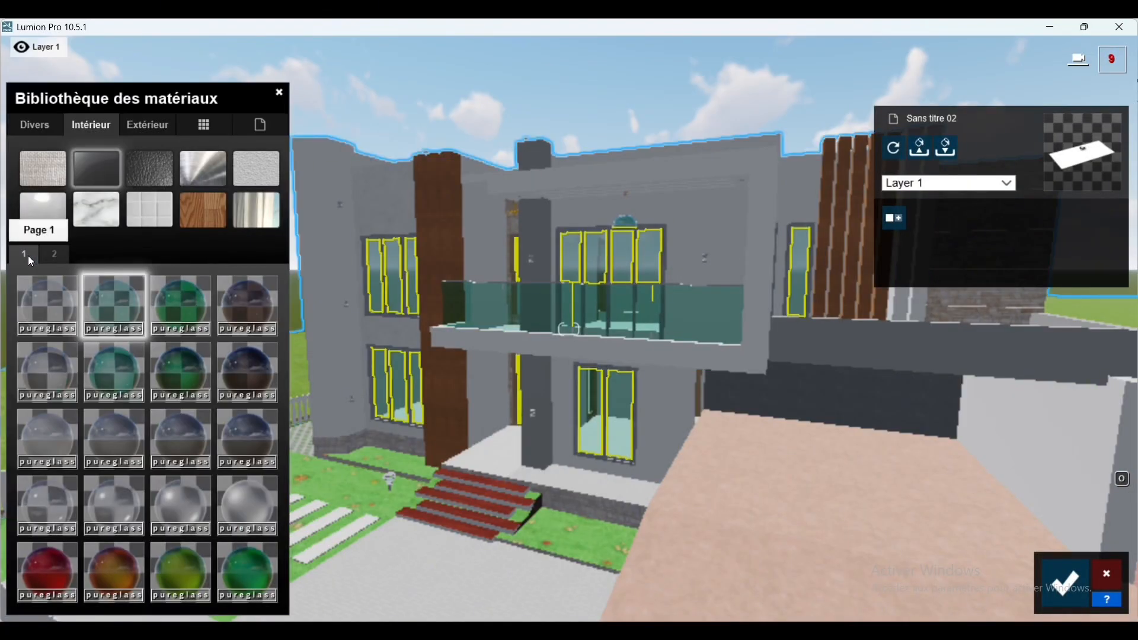
click(249, 361)
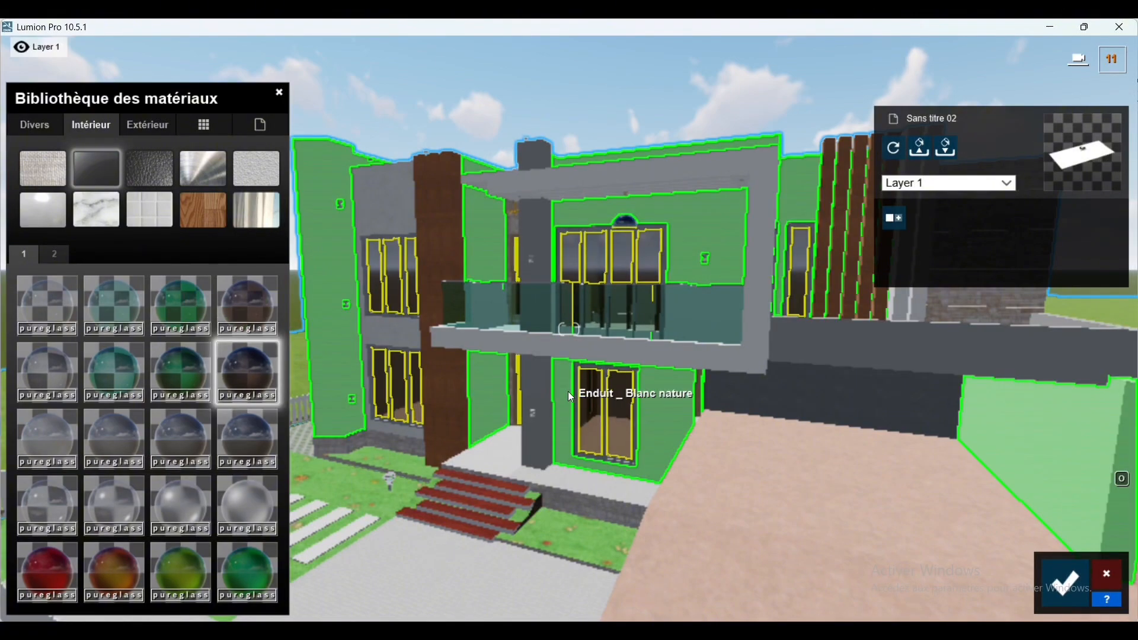
Step: Replace the balcony railing glass (Transp _ Verre) with the clear grey pureglass and save the material changes
click(507, 293)
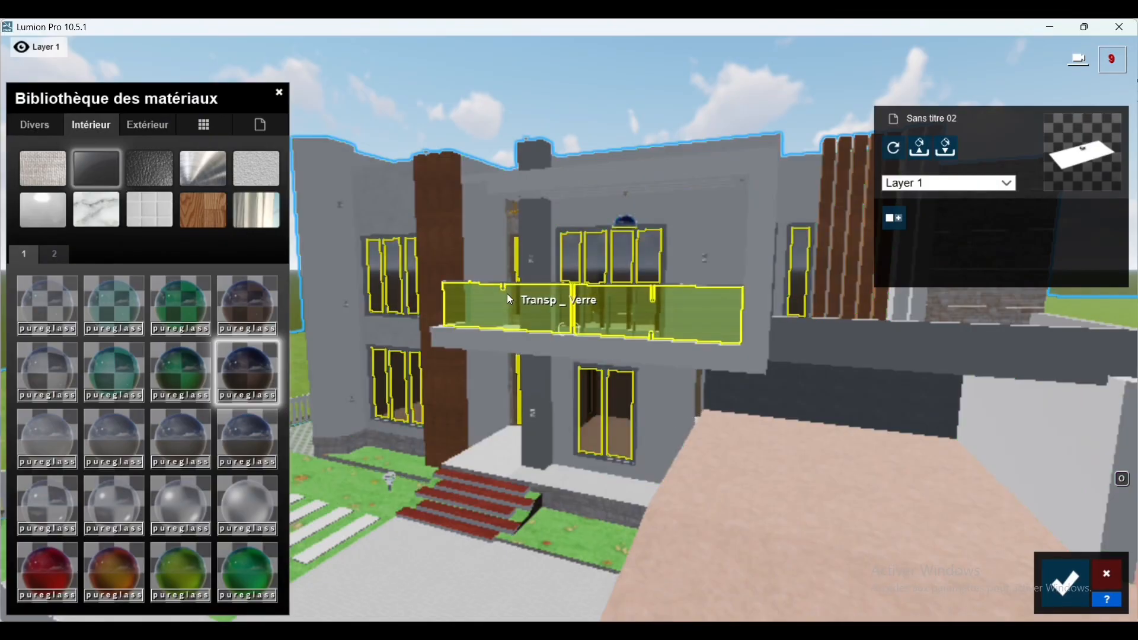
click(88, 264)
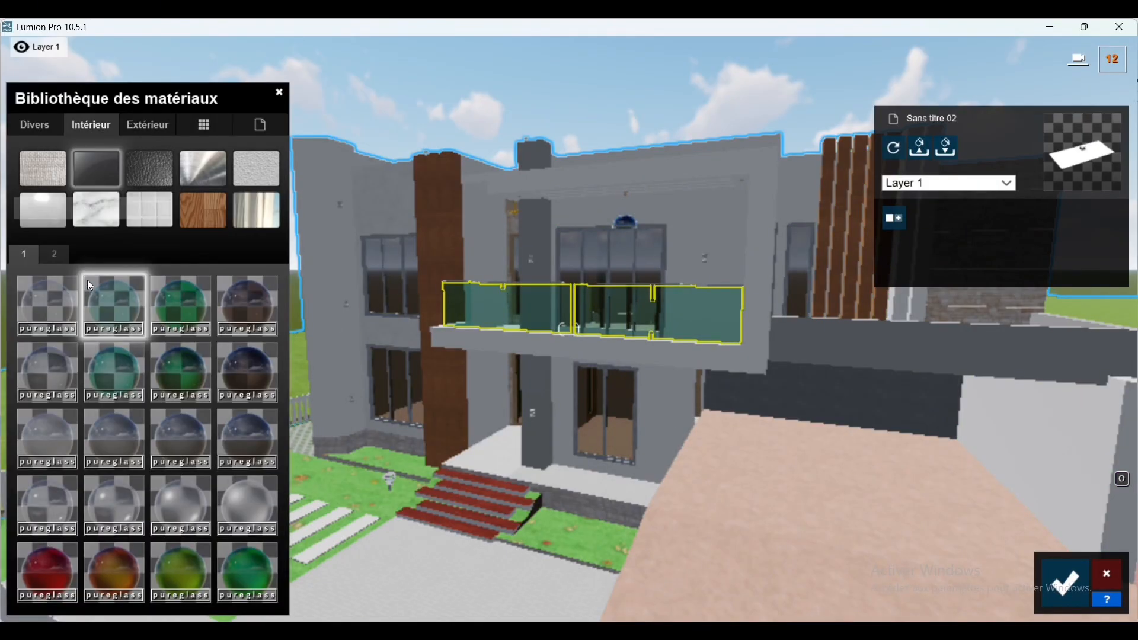
click(47, 367)
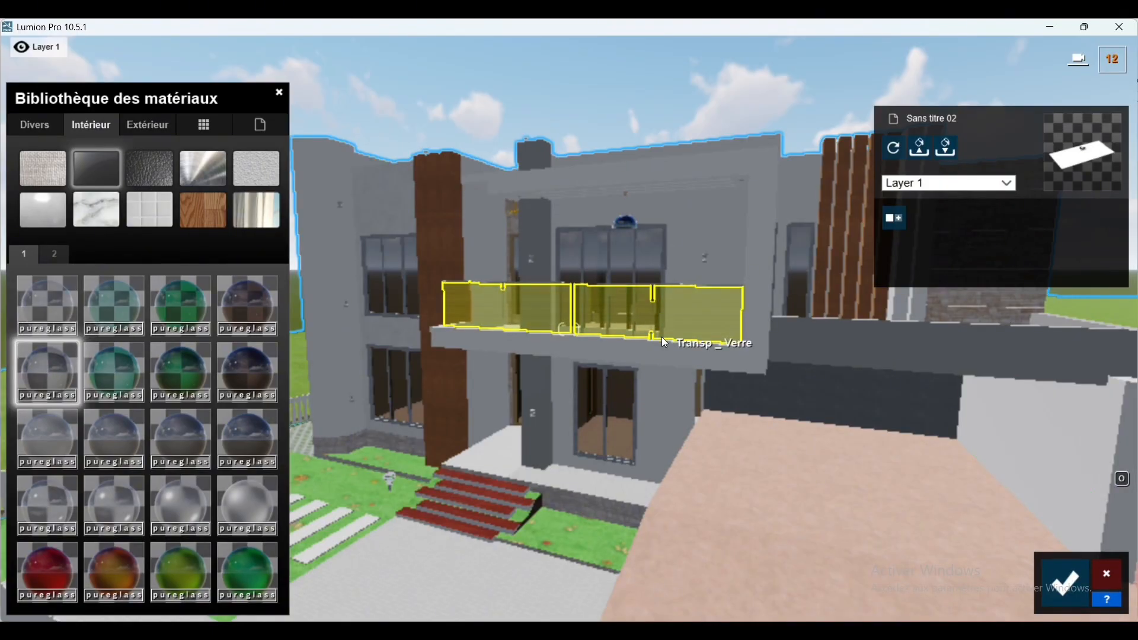
click(1066, 583)
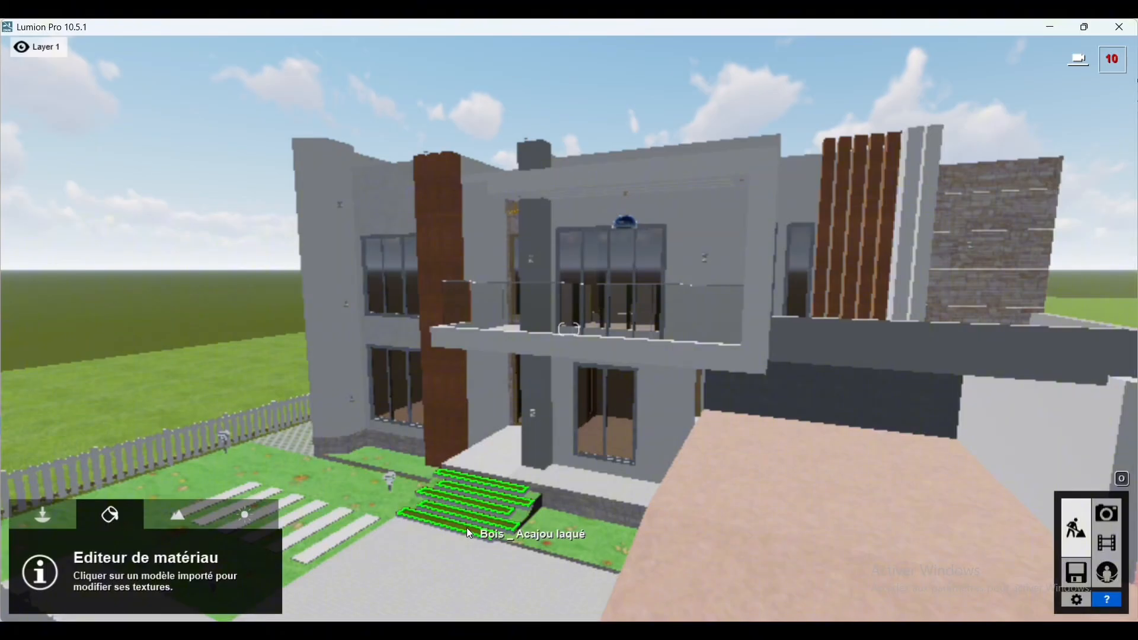
Step: Apply the interior marble Polii Marble 021 2K to the white-tiled porch floor above the entrance steps
click(555, 531)
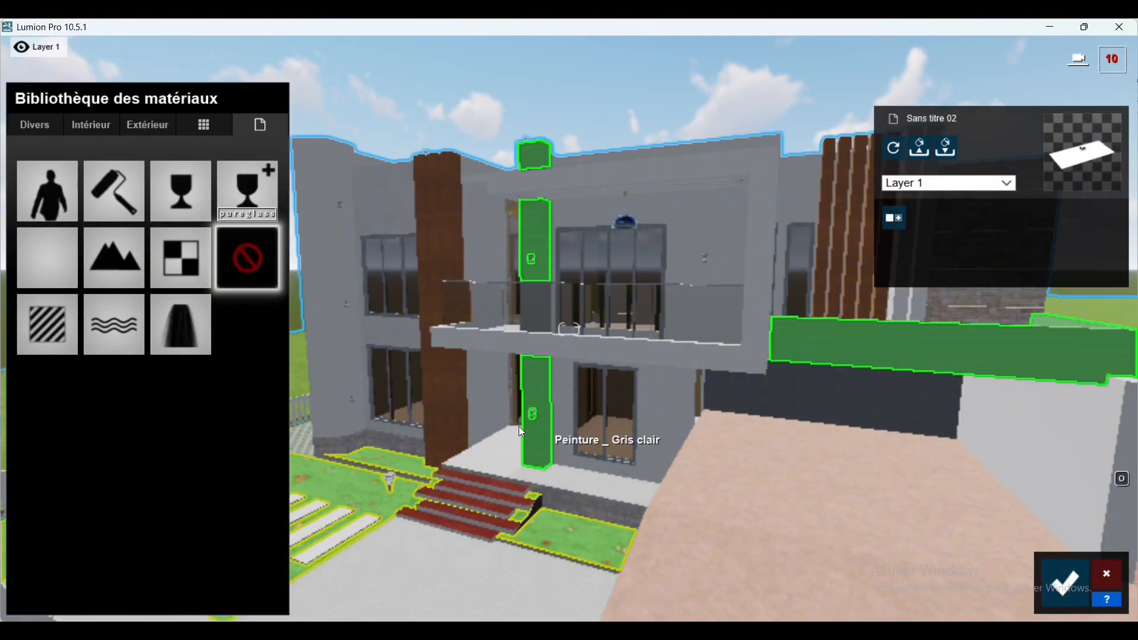
key(w)
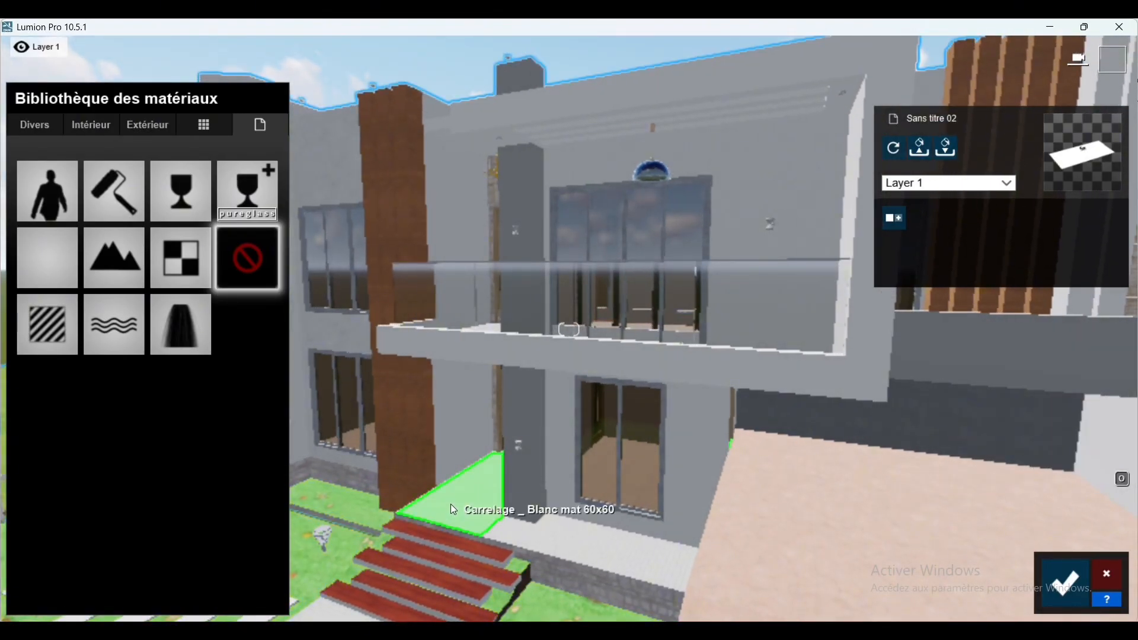
click(450, 504)
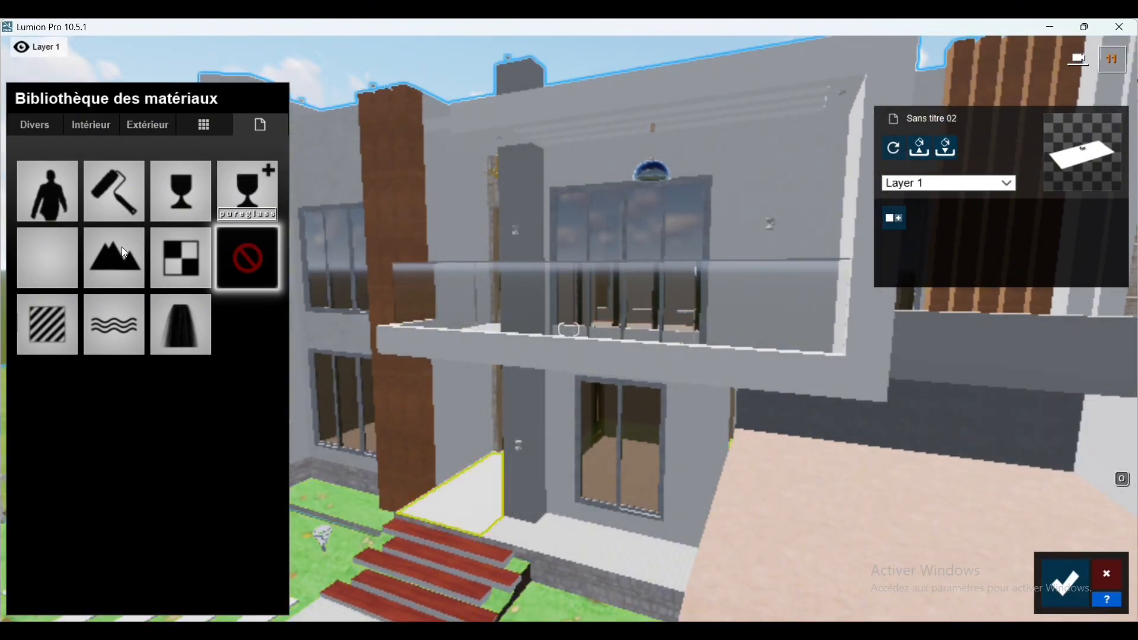
click(78, 121)
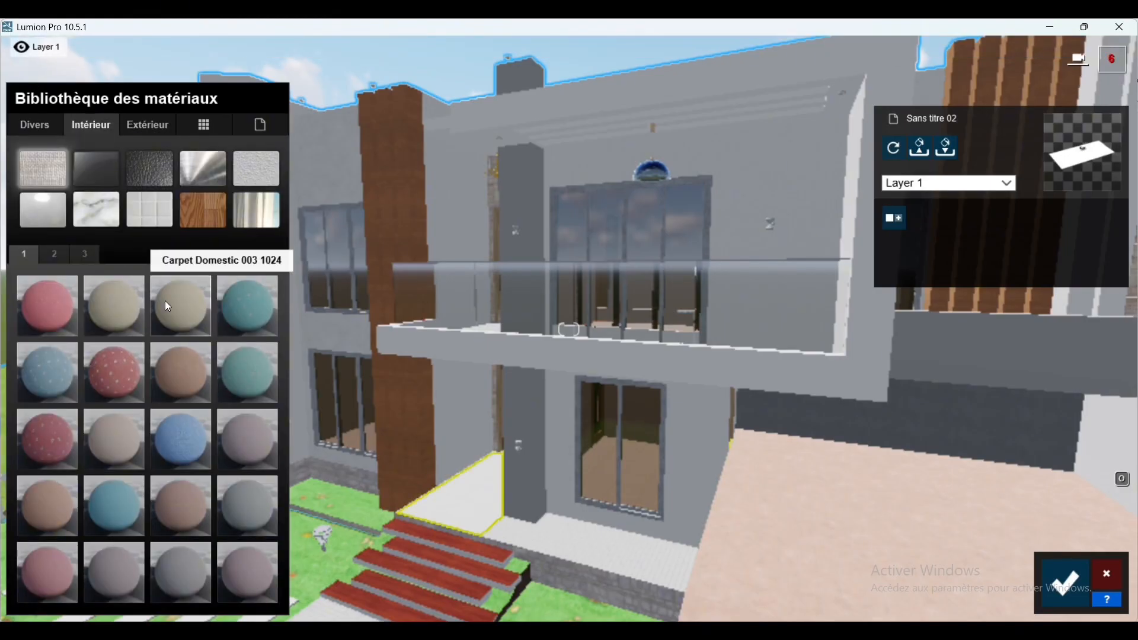
click(82, 215)
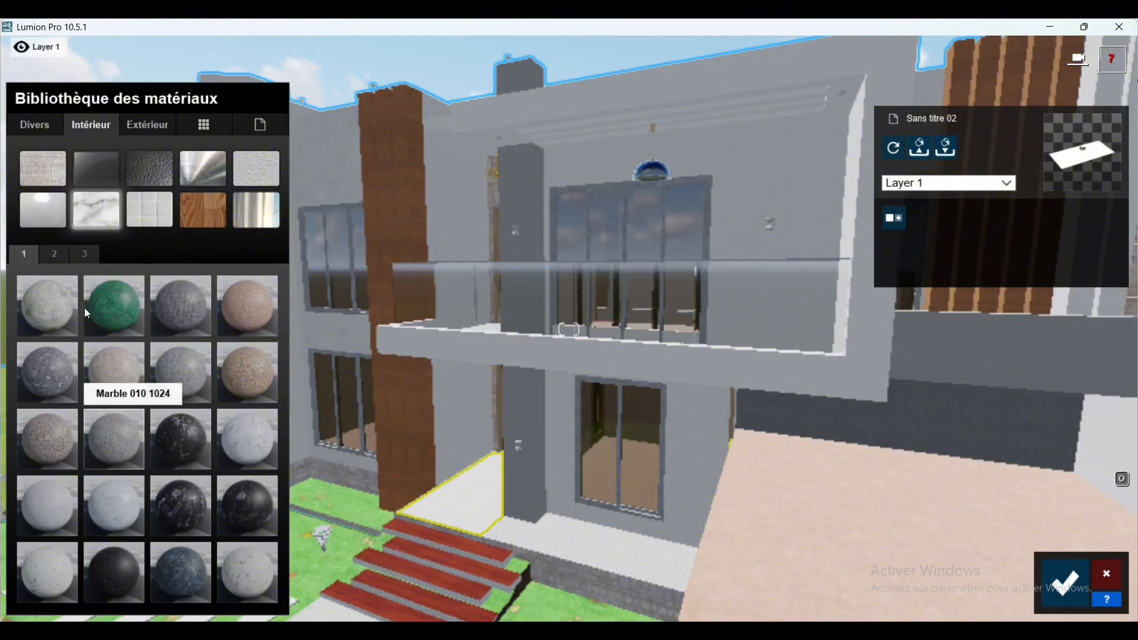
click(84, 253)
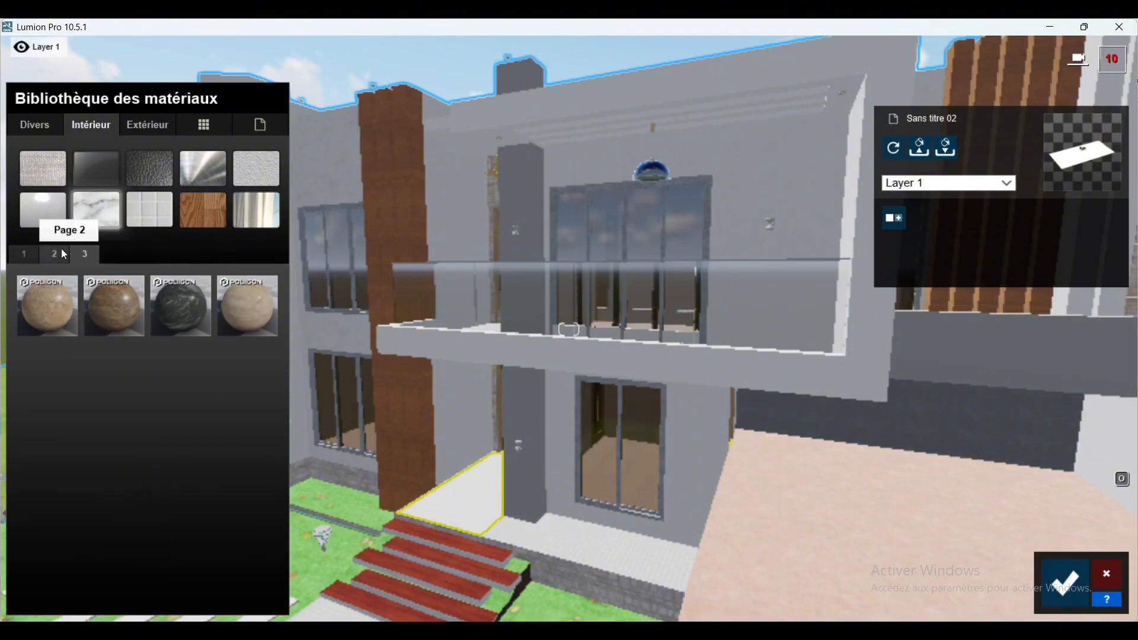
click(63, 252)
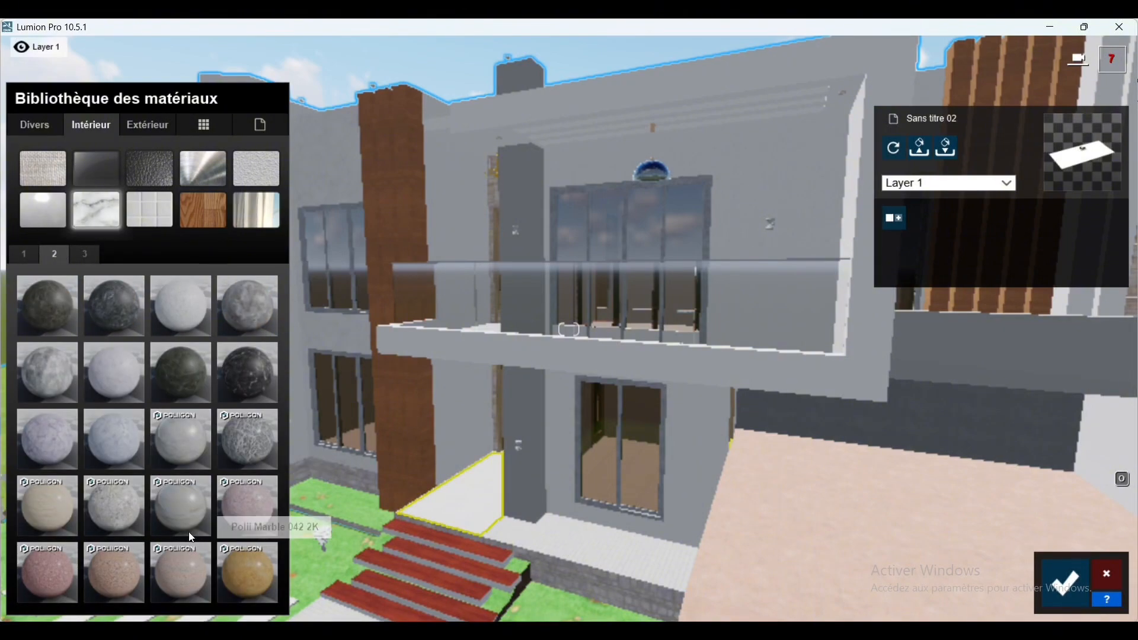
click(182, 509)
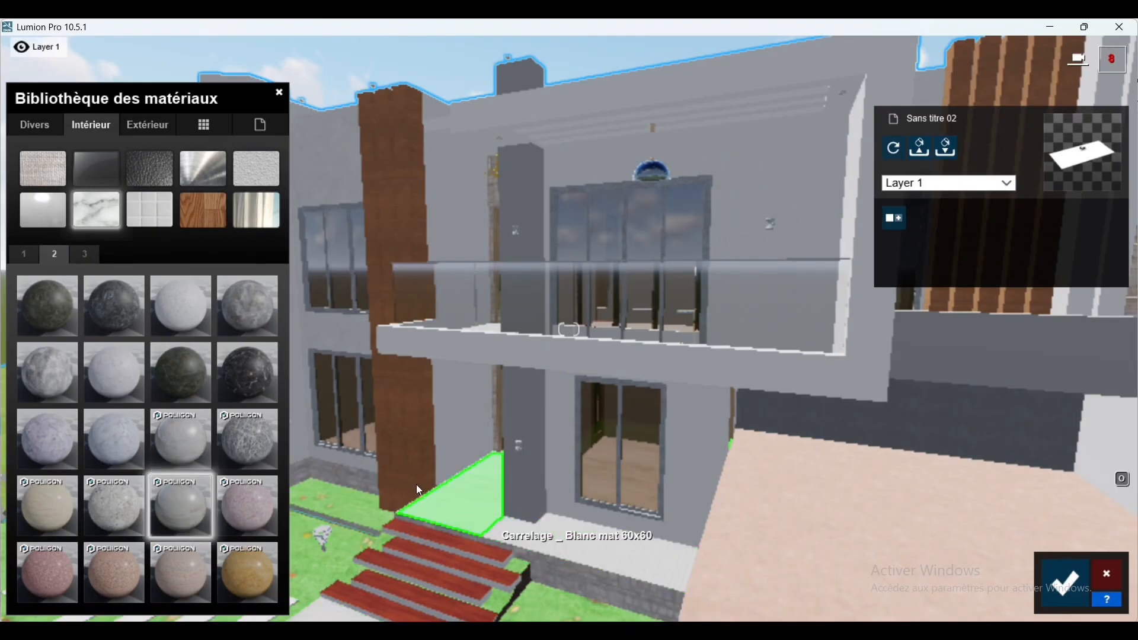
Step: Copy the porch floor's Polii Marble 021 2K texture onto the adjoining terrace floor below the ground-floor window and save the changes
click(458, 500)
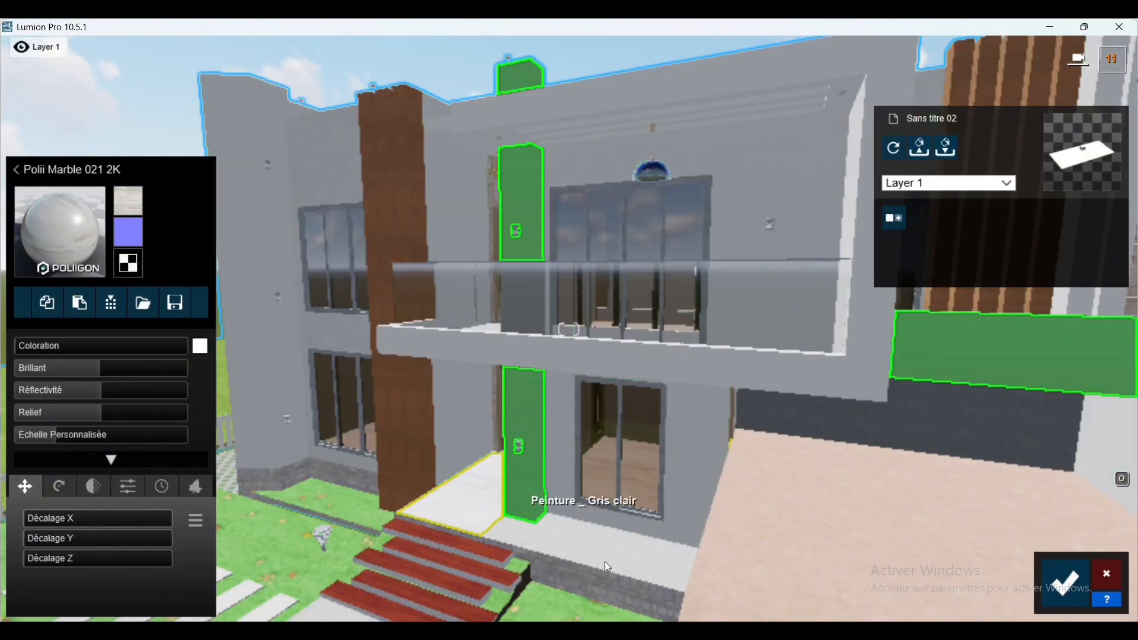
click(635, 568)
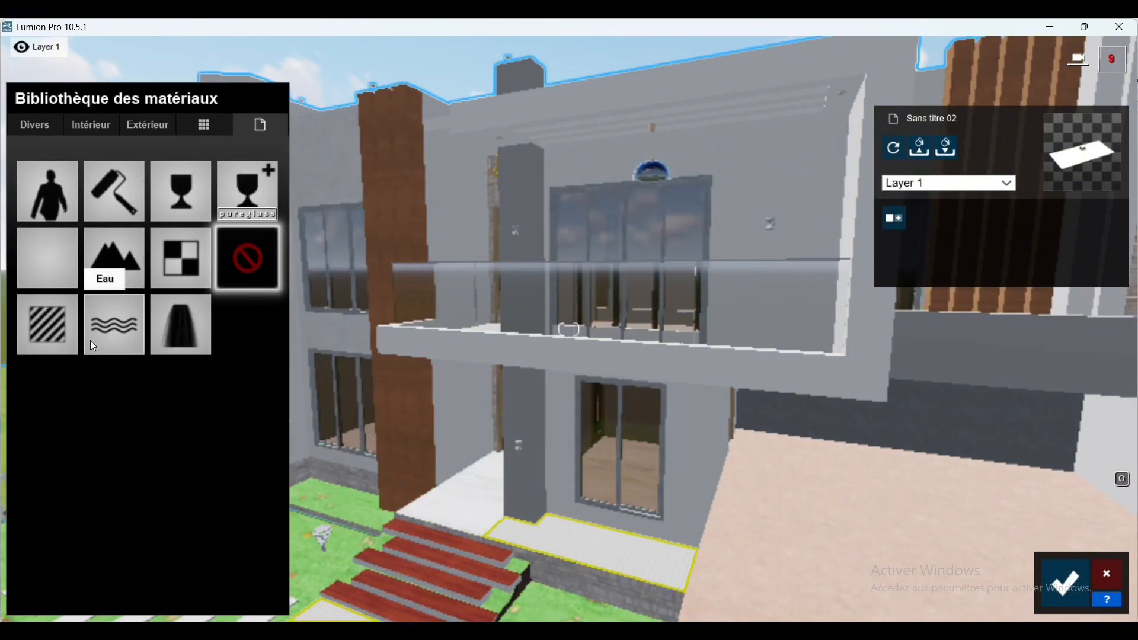
click(45, 319)
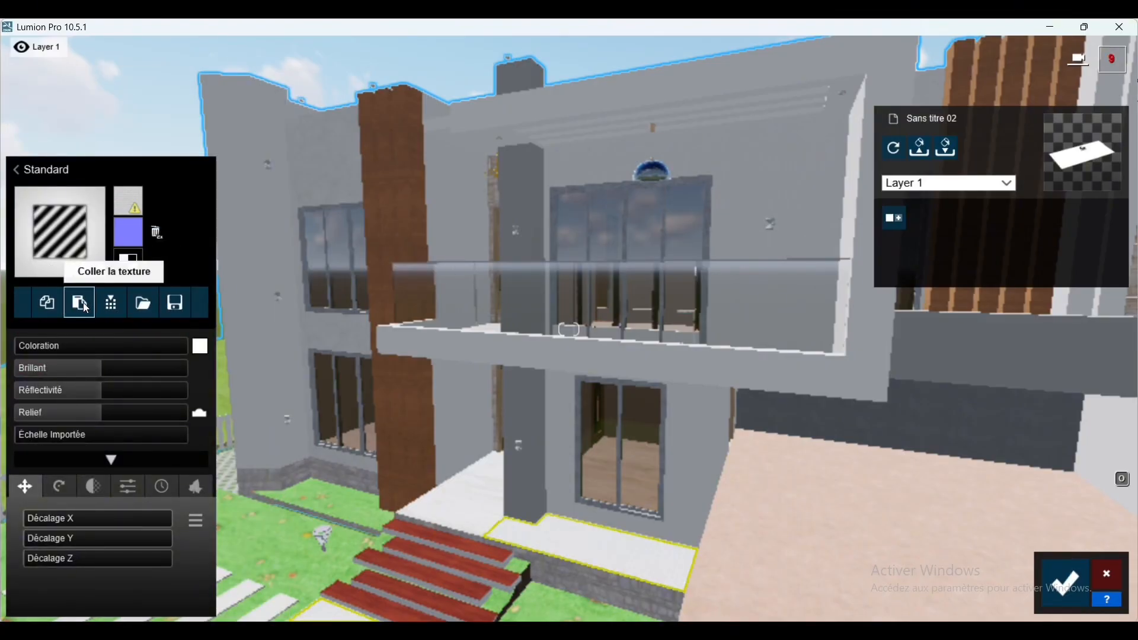
click(81, 303)
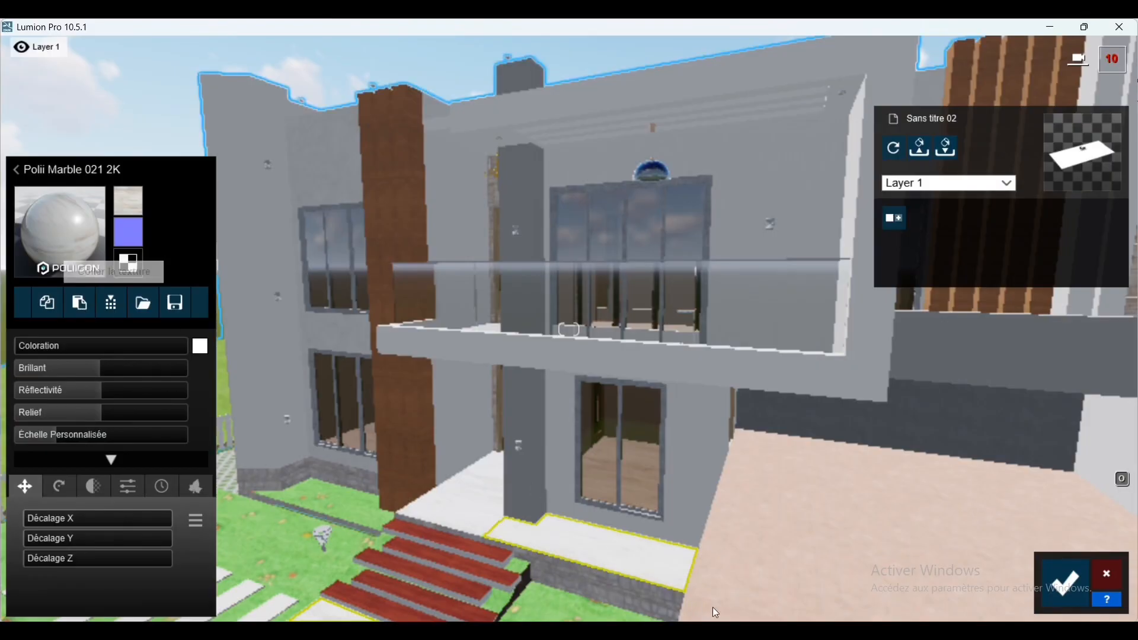
click(1048, 575)
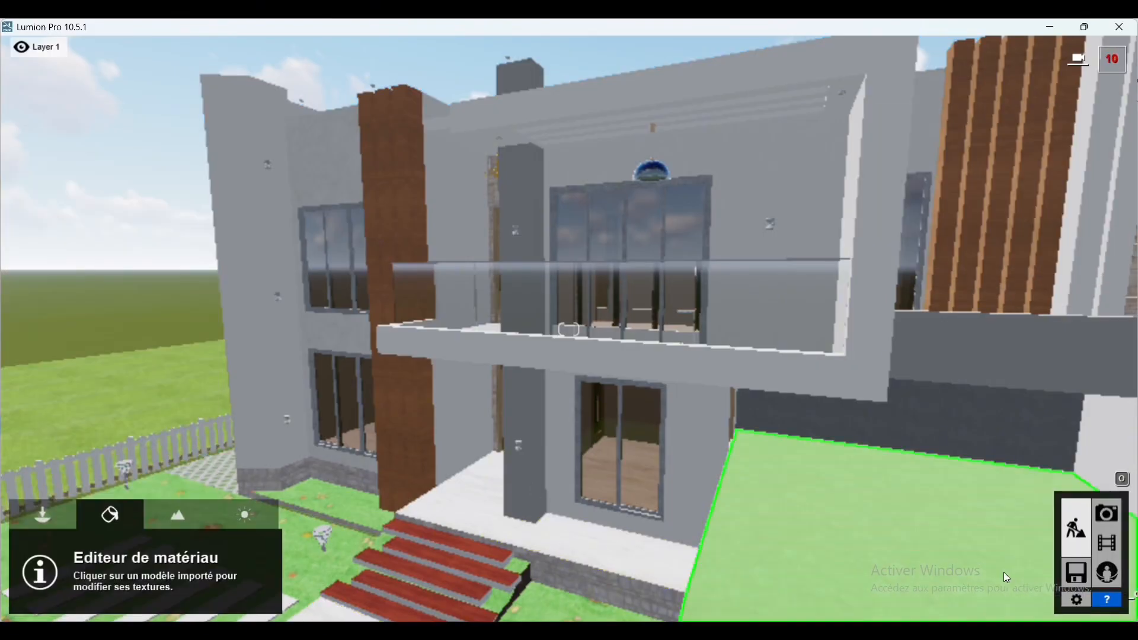
Step: Apply the exterior concrete Polii Concrete Polished 002 2K to the garage driveway ramp and save the changes
click(854, 513)
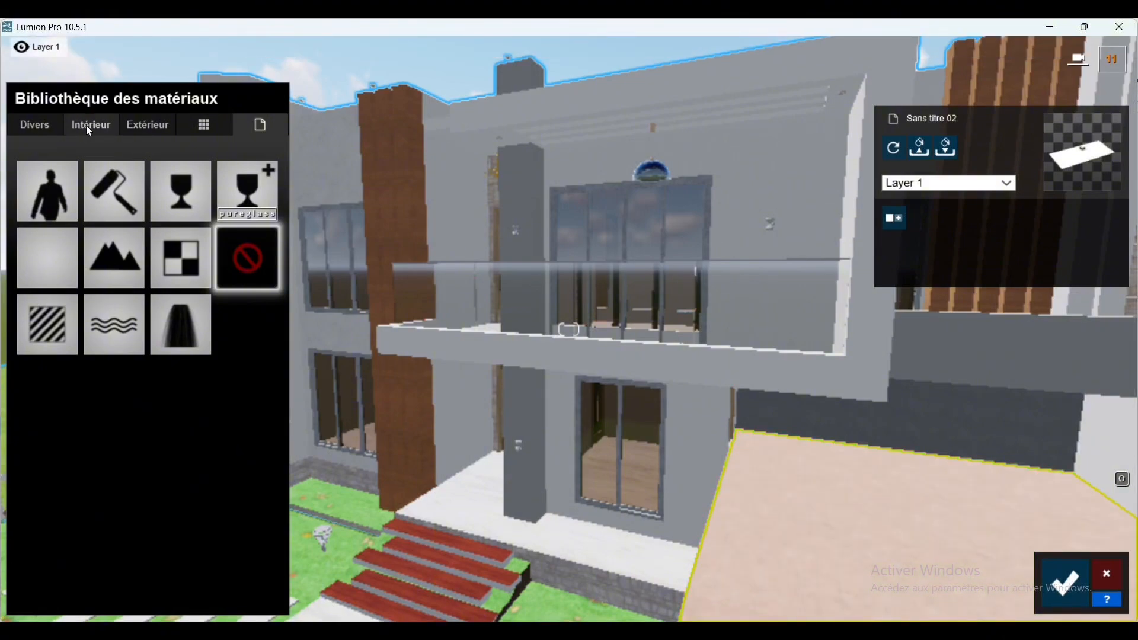
click(147, 127)
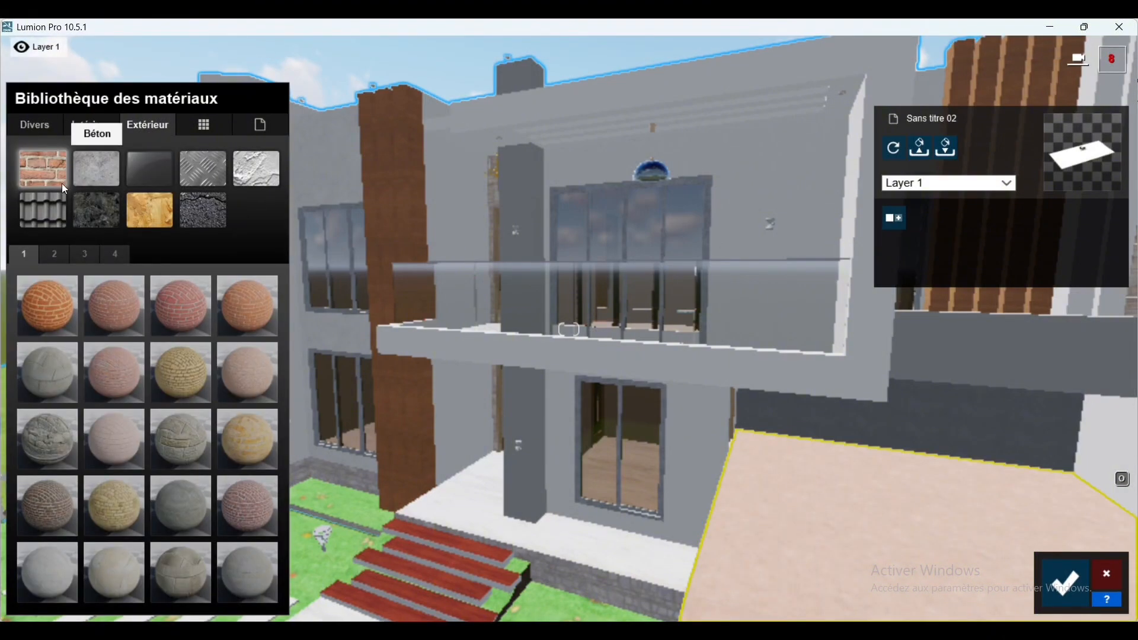
click(87, 171)
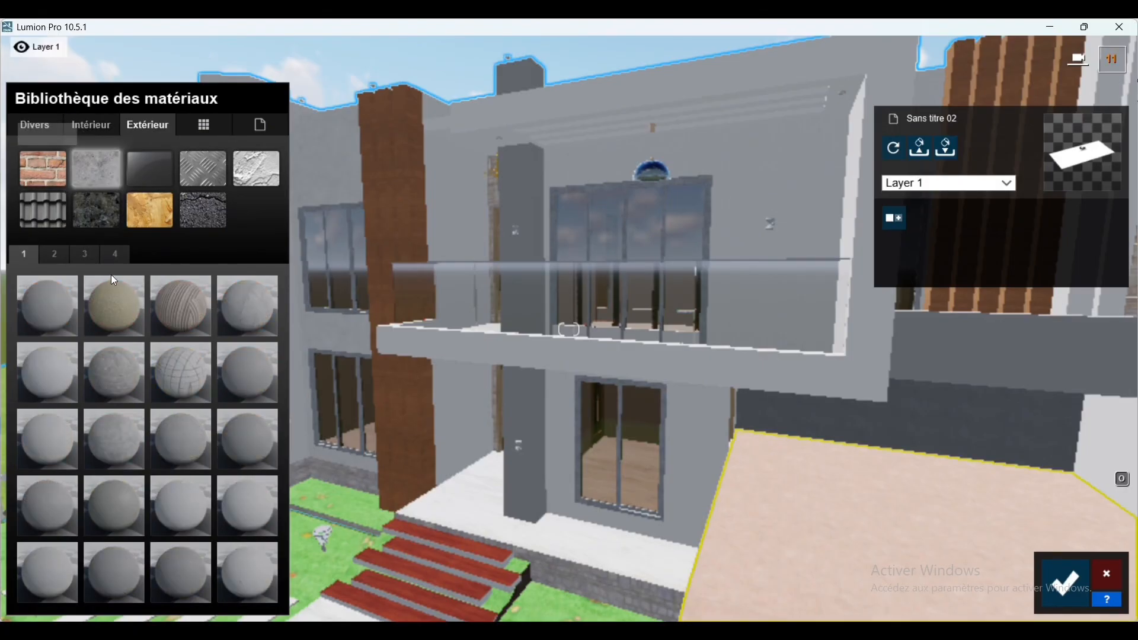
click(119, 254)
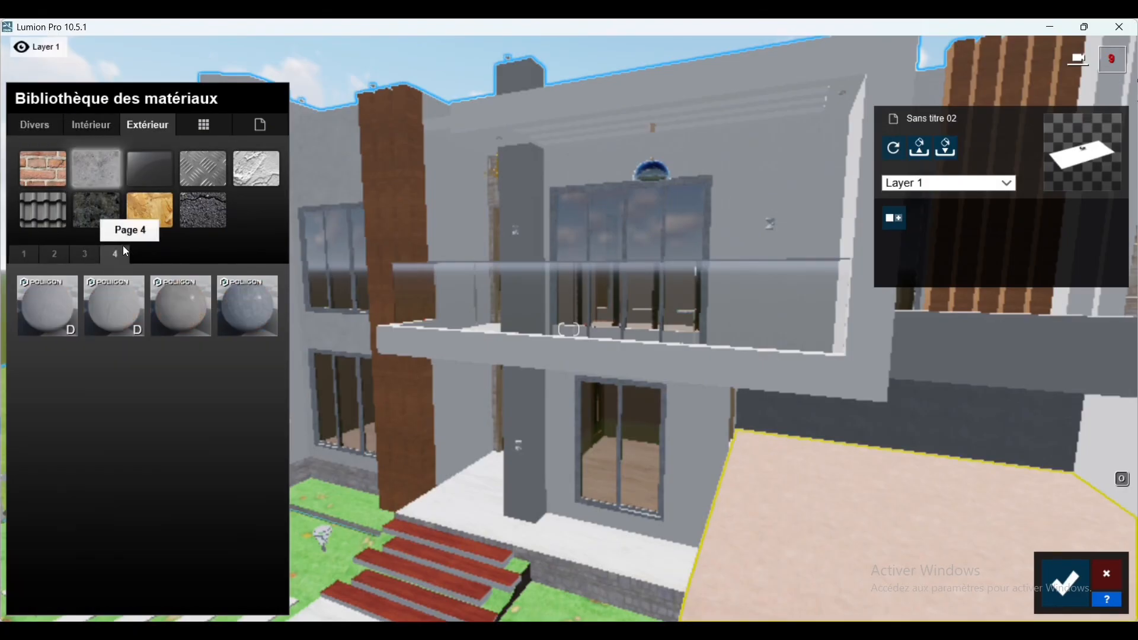
click(249, 308)
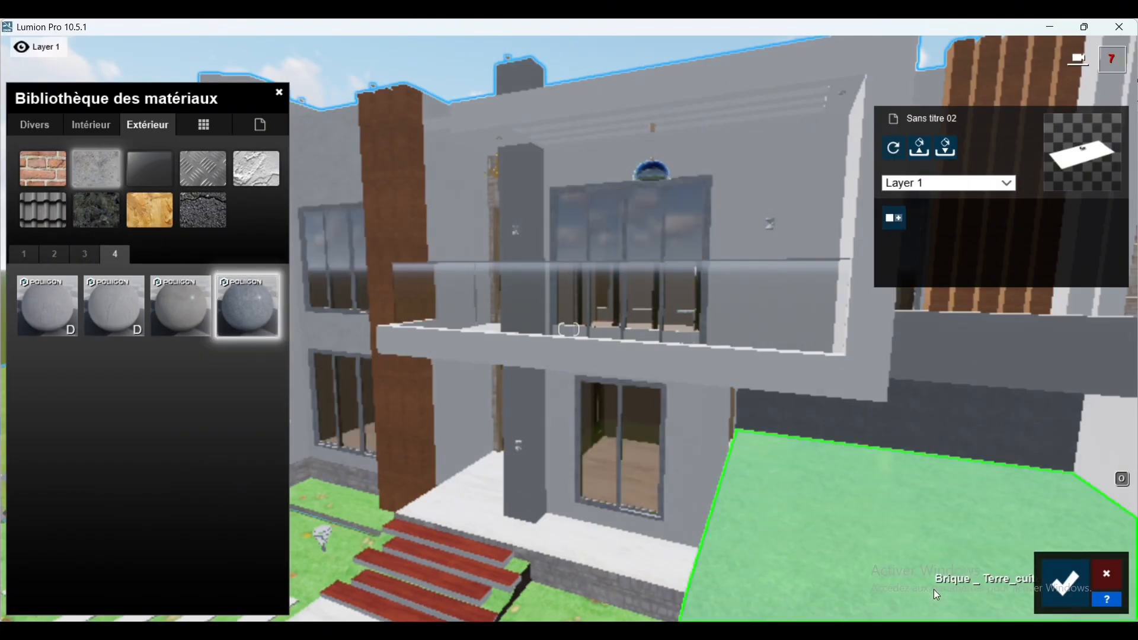
click(934, 590)
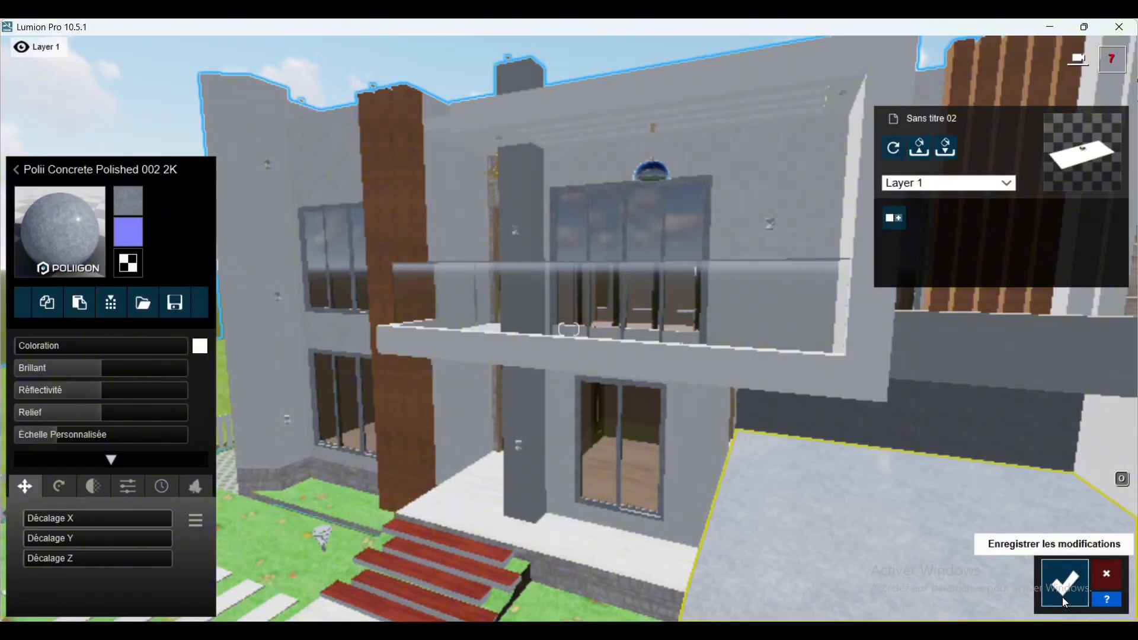
click(1063, 596)
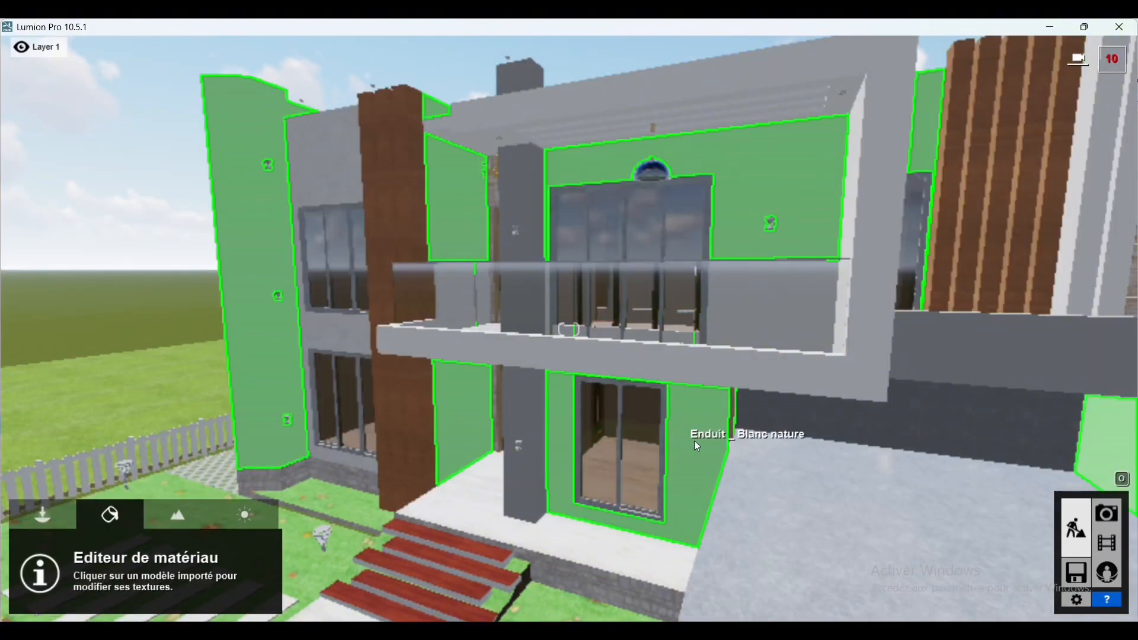
Step: Apply the interior plaster Plaster 004 1024x512 to the white rendered facade walls (Enduit _ Blanc nature) and open its properties
click(711, 446)
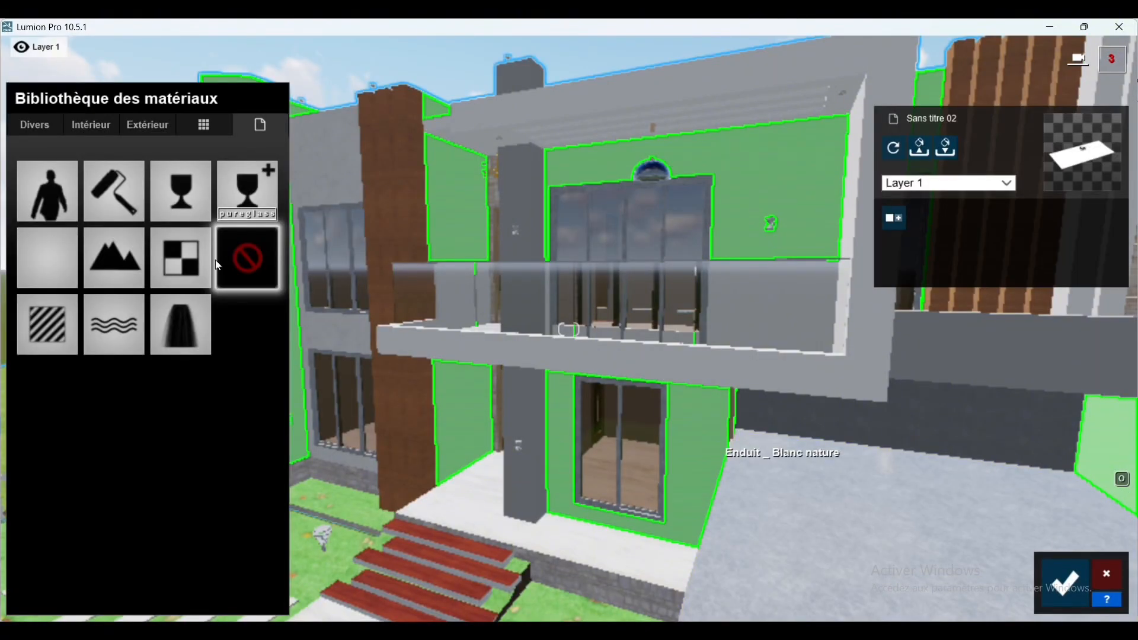
click(90, 125)
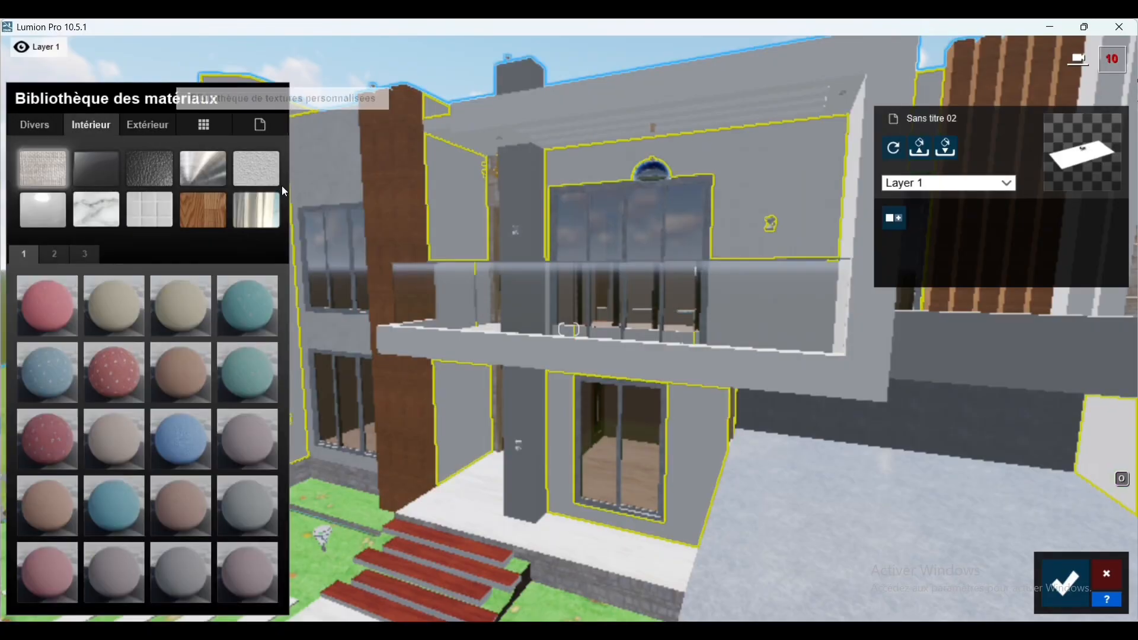
click(242, 163)
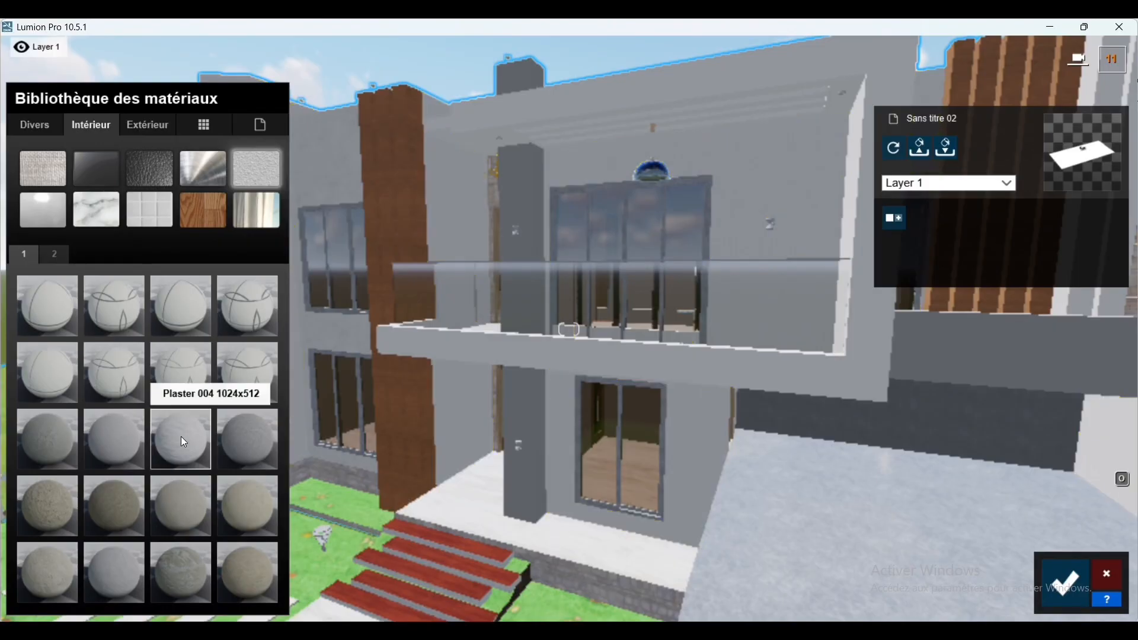
click(721, 432)
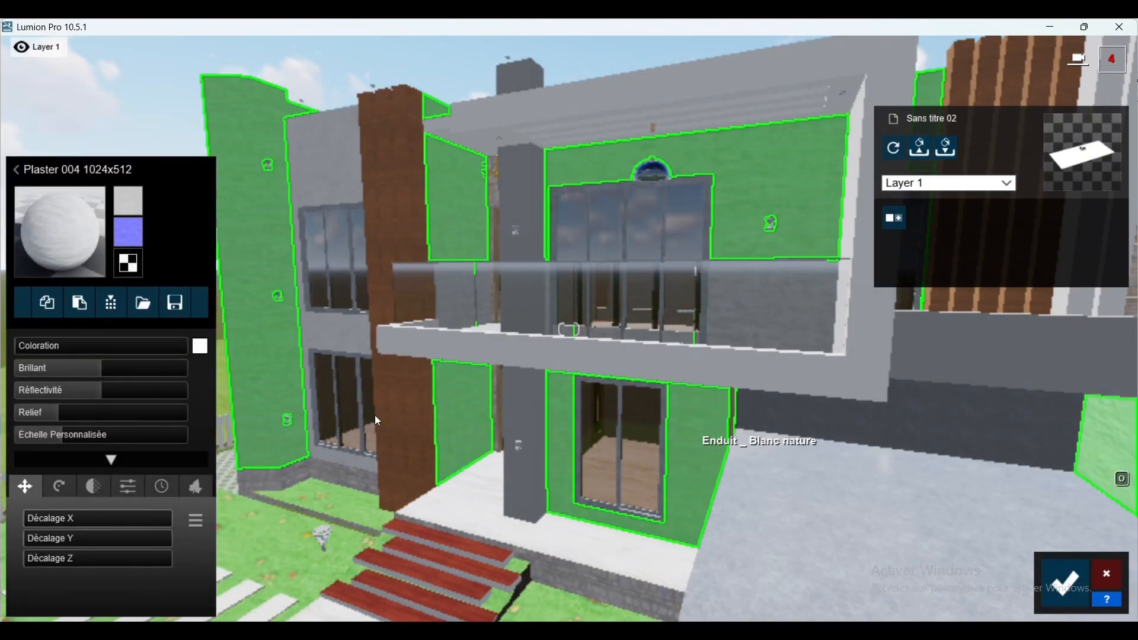
Step: Set the reflectivity and gloss of the facade walls' plaster to 0
mouse_move(95, 394)
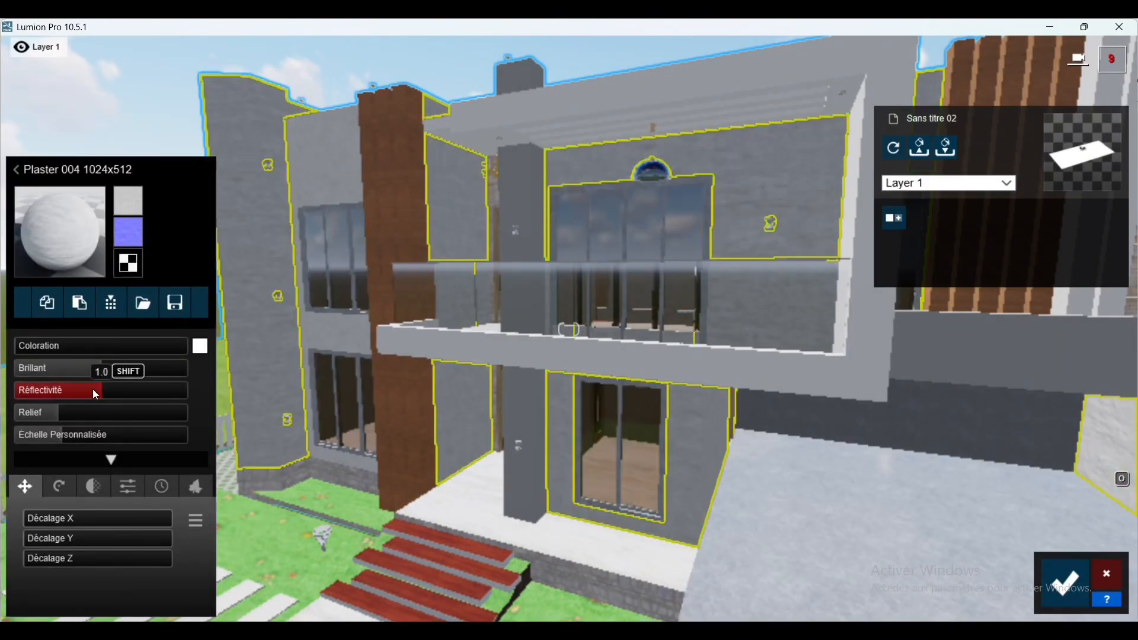
drag(92, 389, 2, 388)
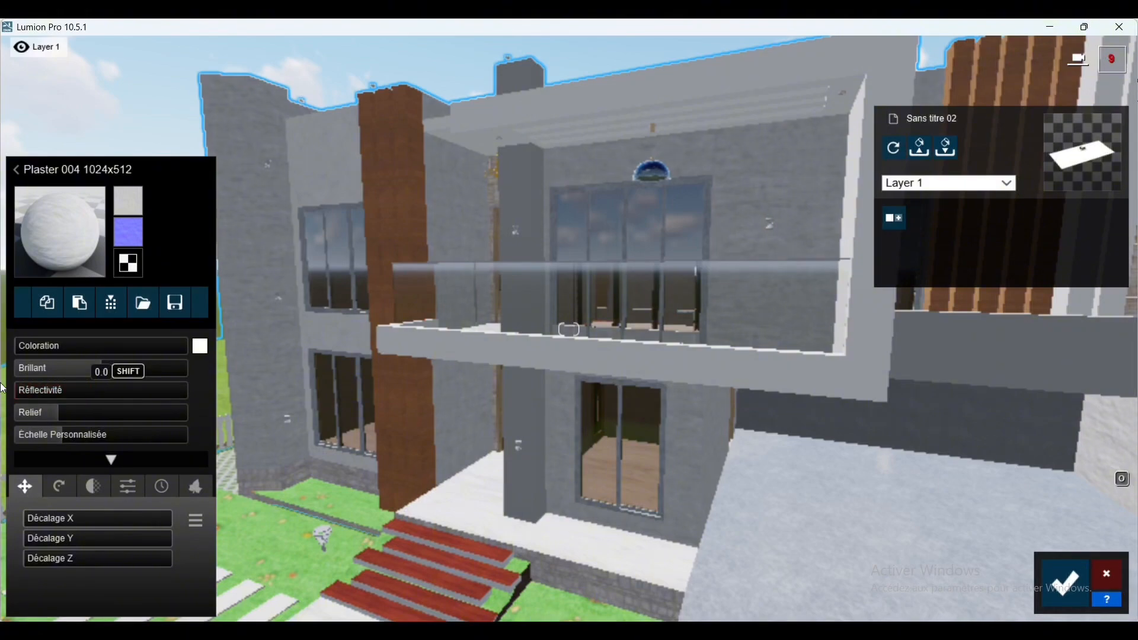
mouse_move(66, 363)
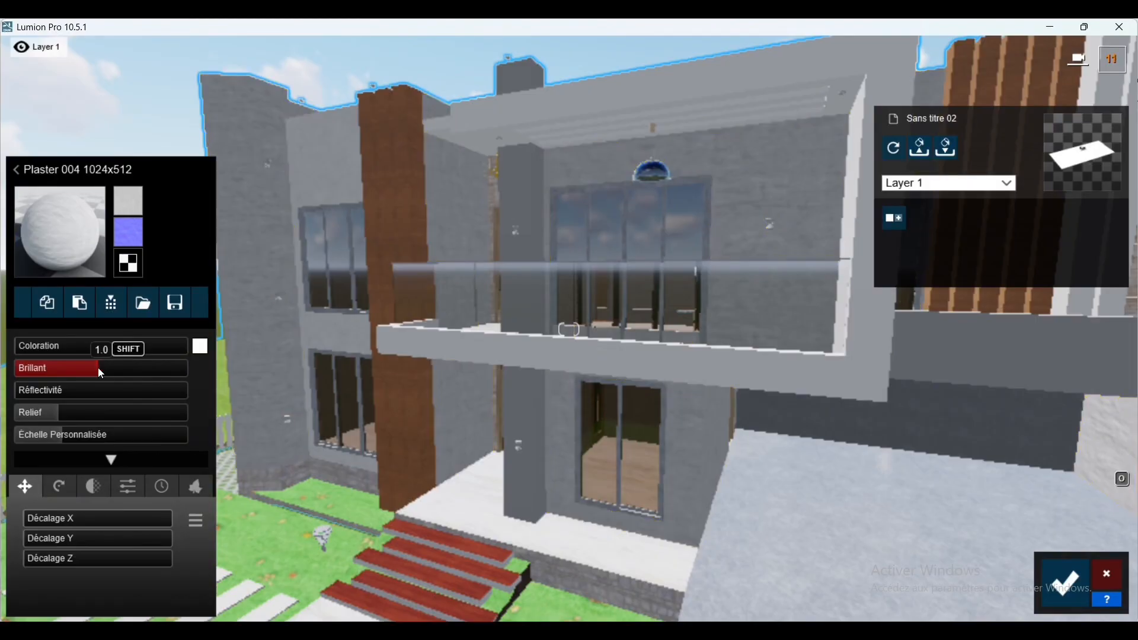
drag(98, 370, 4, 379)
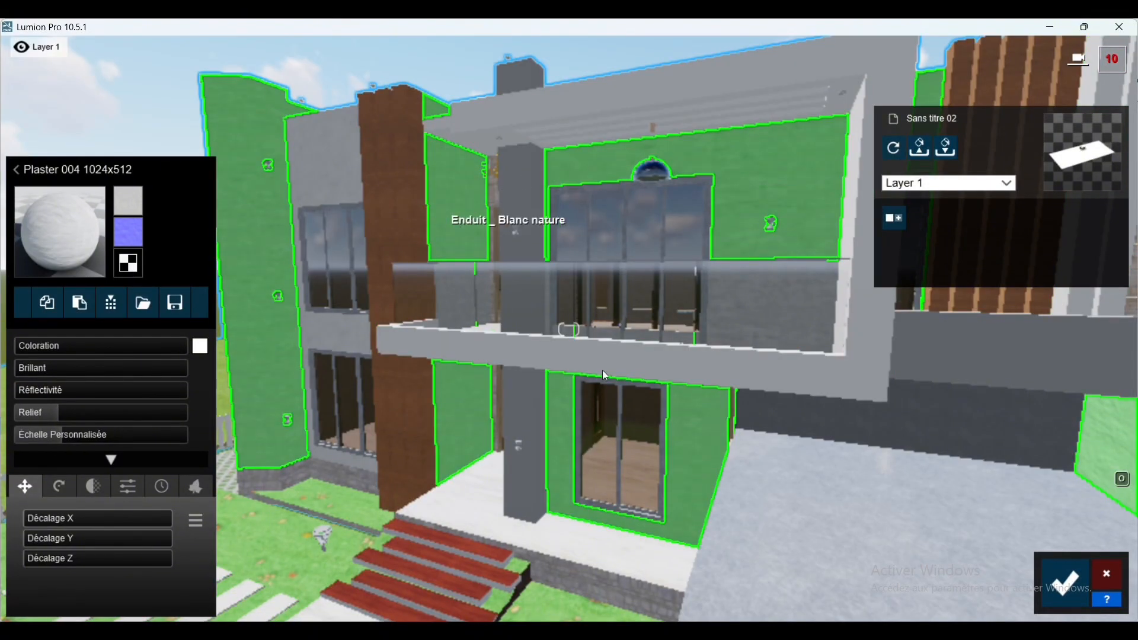
Step: Set the relief of the facade walls' Plaster 004 1024x512 to 0 and save the material changes
key(w)
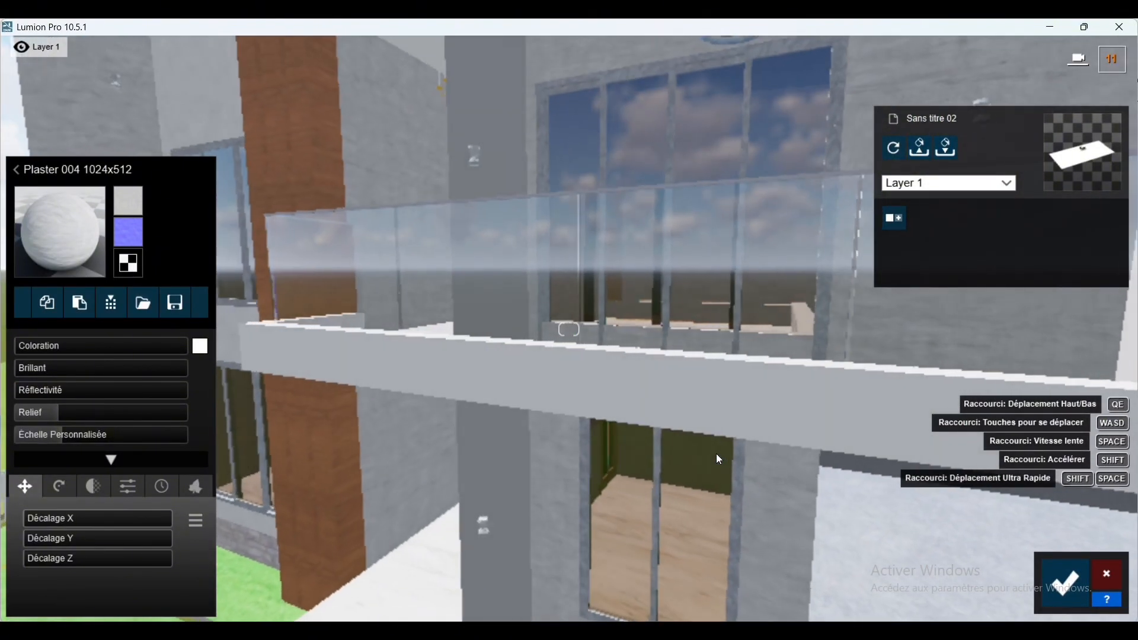
key(e)
key(e)
key(w)
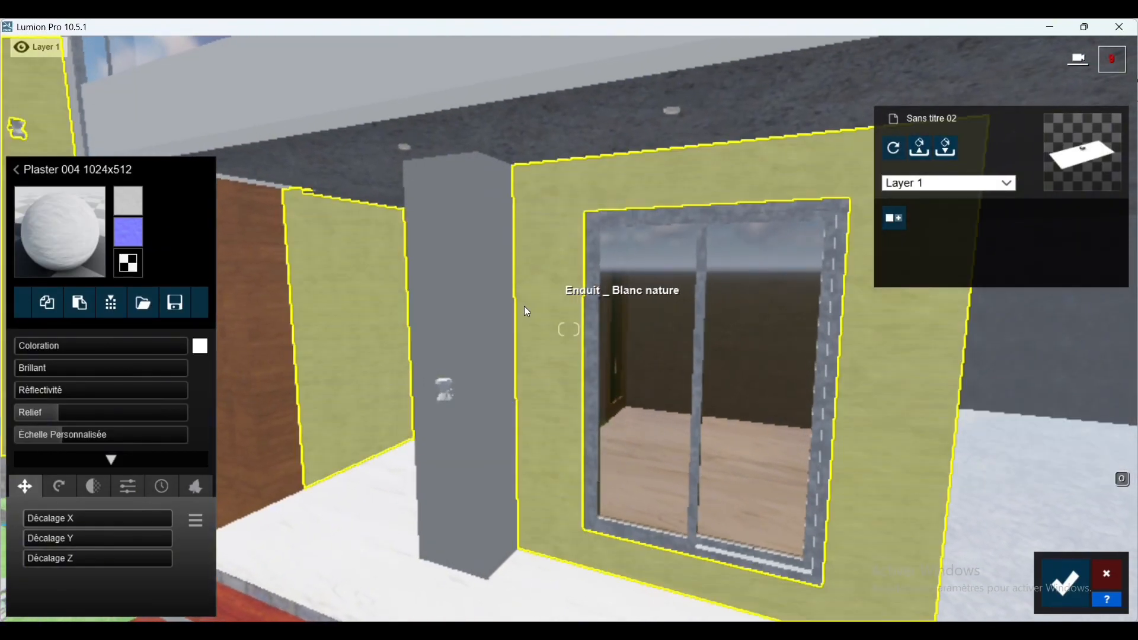
click(527, 311)
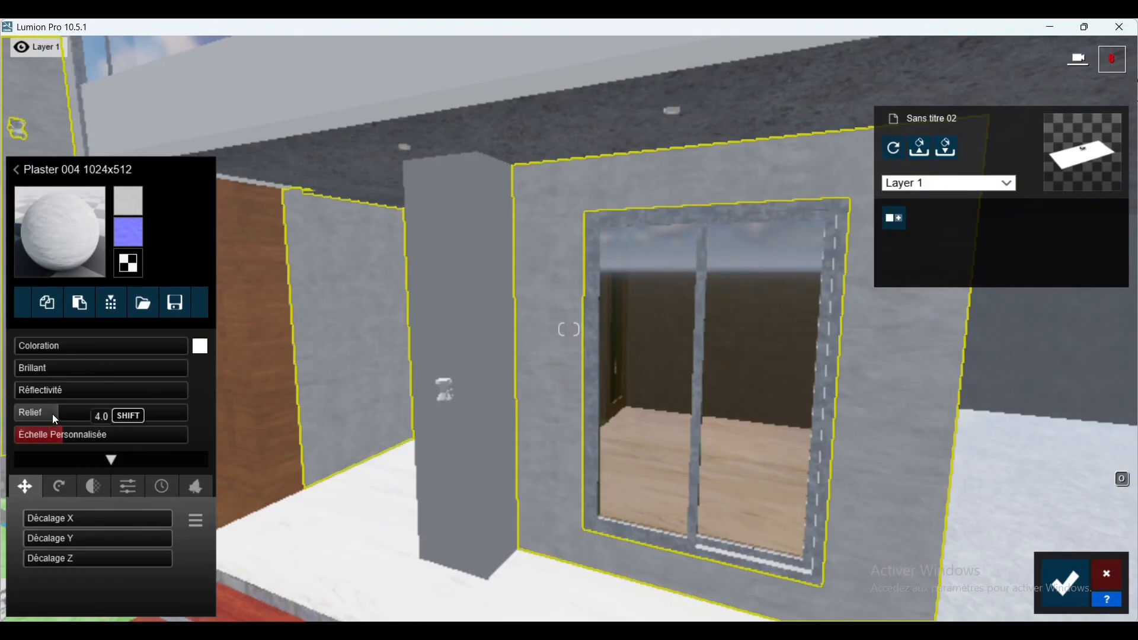
drag(56, 415, 2, 425)
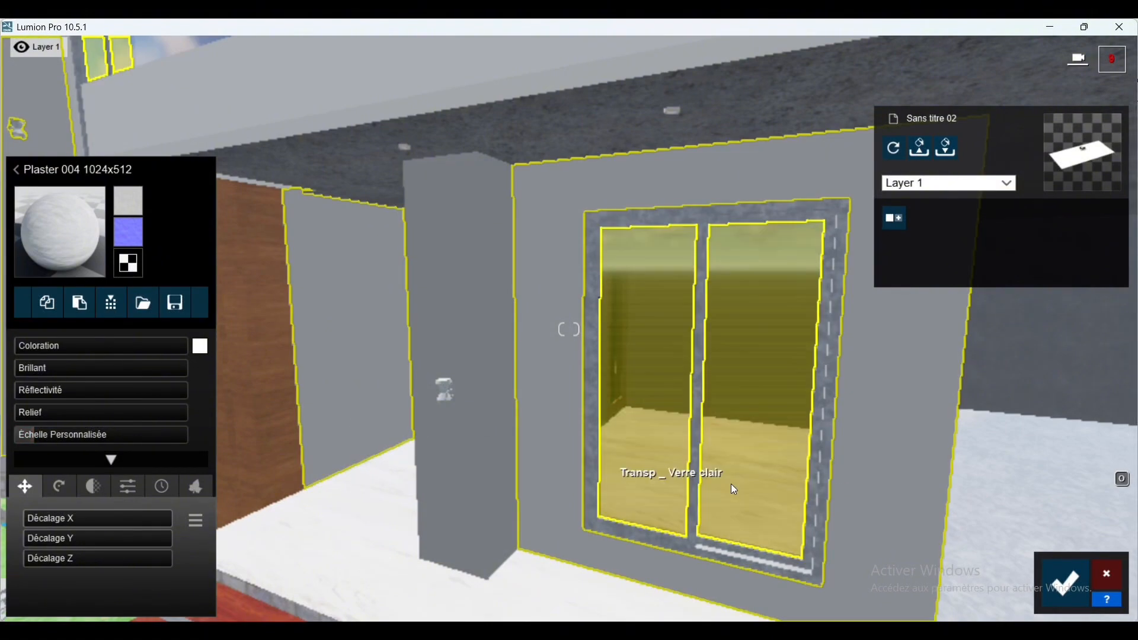
click(1070, 584)
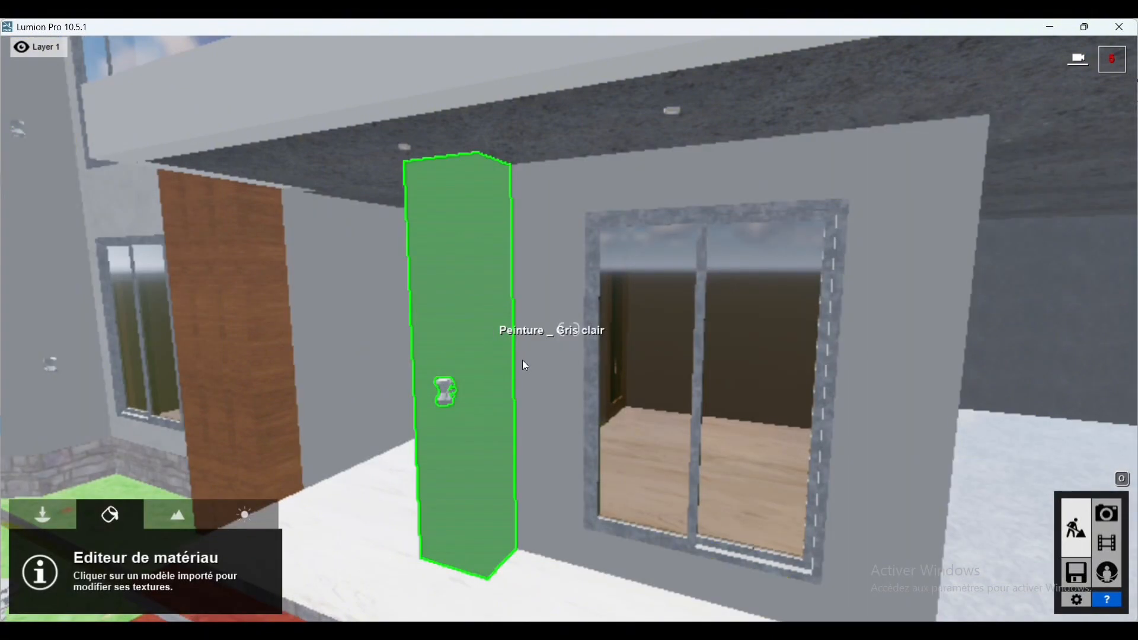
Step: Apply the interior plaster Plaster 001 1024 to the light grey porch pillar (Peinture _ Gris clair) and open its properties
click(523, 362)
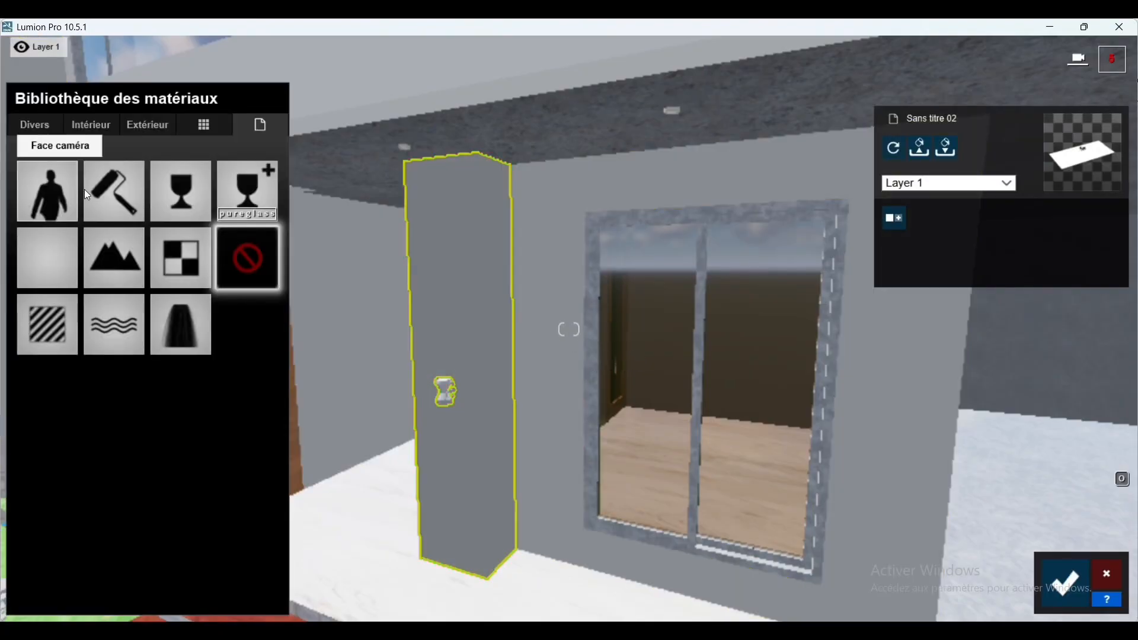
click(83, 125)
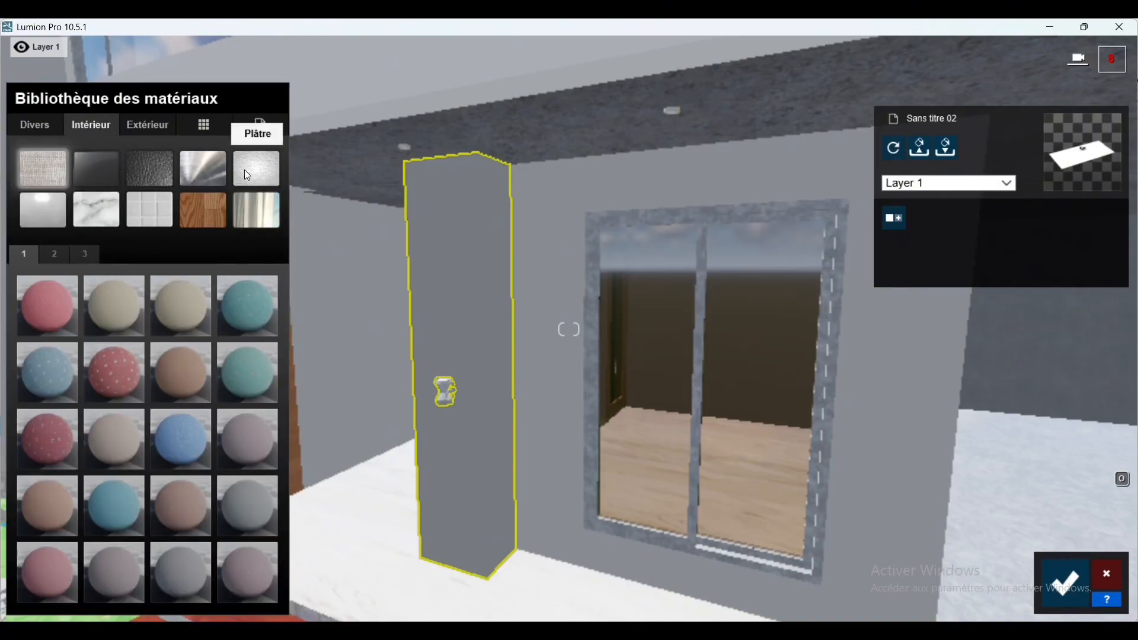
click(243, 171)
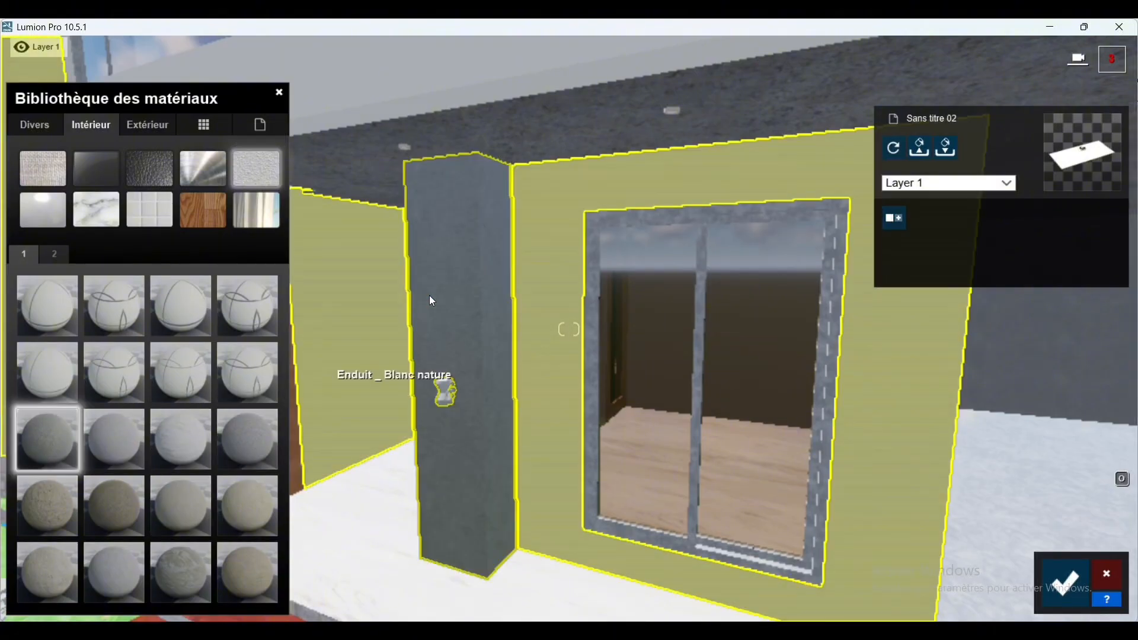
click(429, 295)
Step: Set the pillar plaster's reflectivity, gloss and relief to 0 and slightly reduce its custom scale
drag(56, 397, 2, 391)
drag(91, 368, 3, 377)
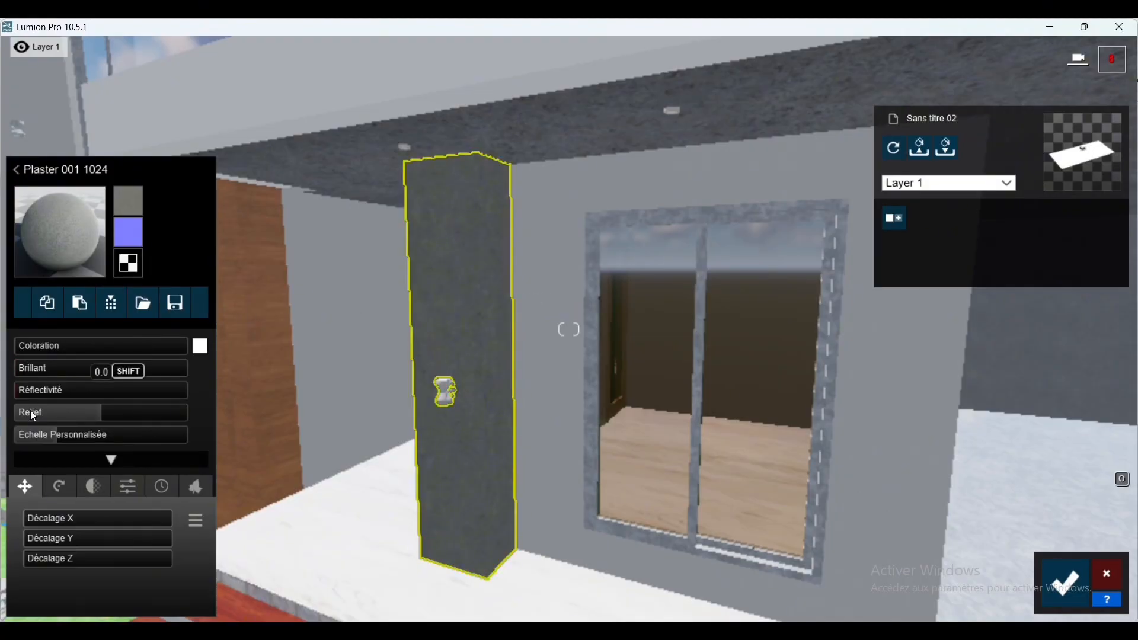
drag(58, 412, 53, 438)
Step: Apply the Standard material to the white frame around the upper balcony
scroll(366, 406, down, 5)
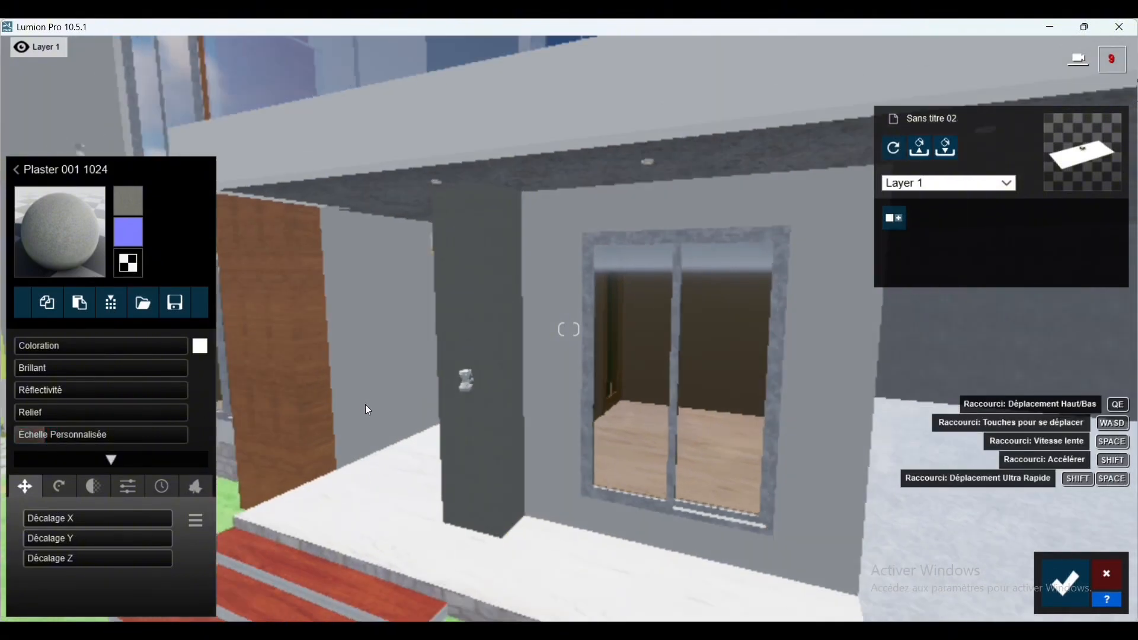
scroll(365, 409, down, 10)
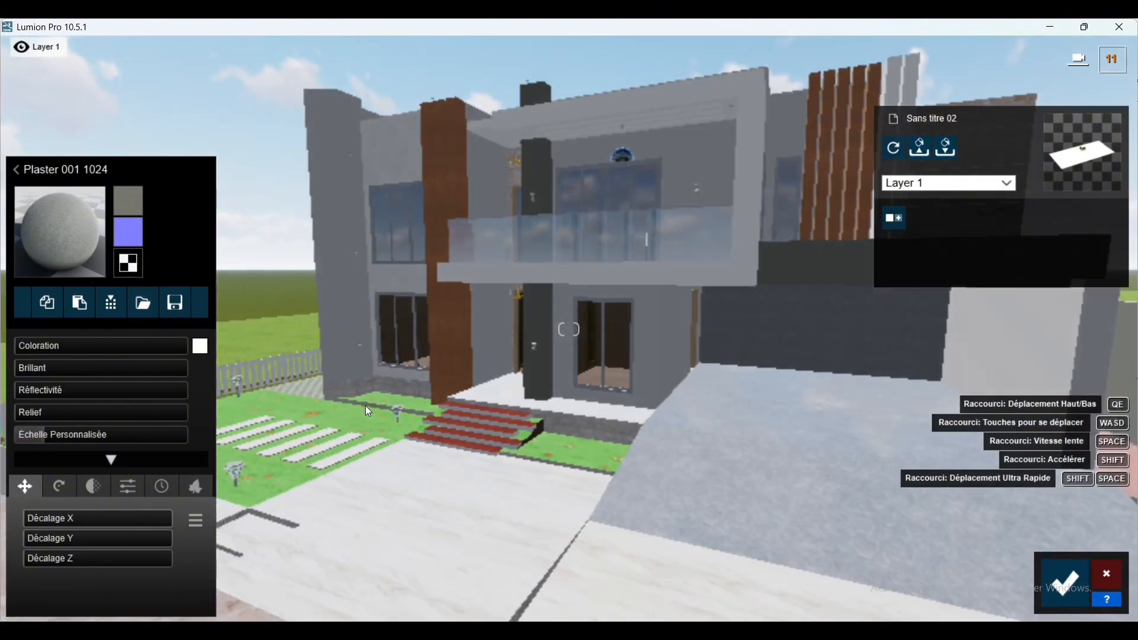
key(d)
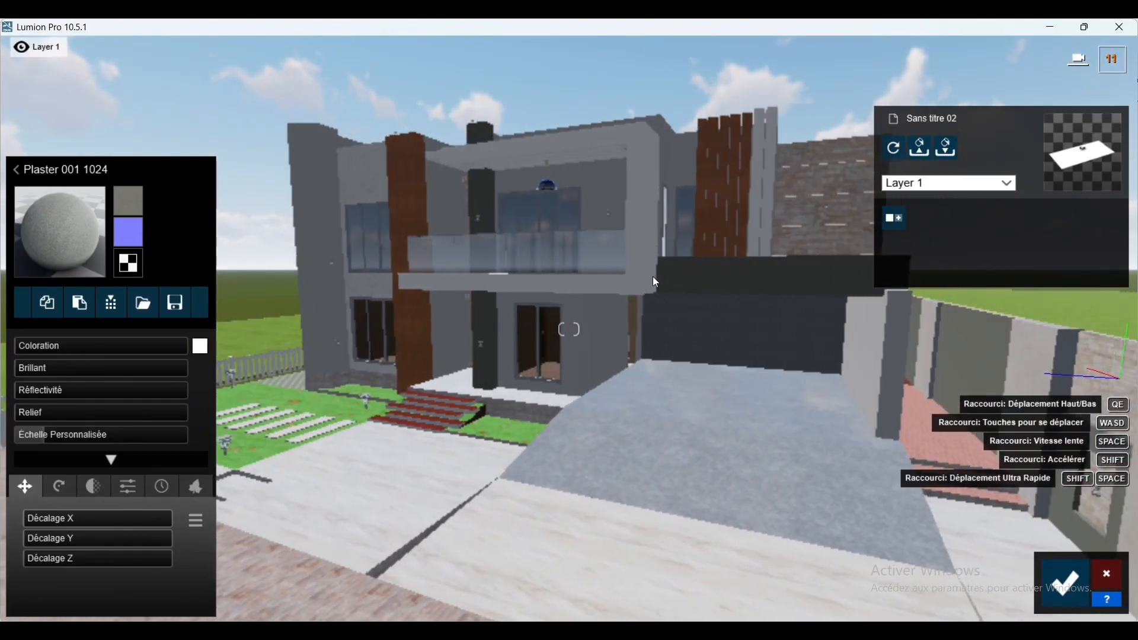
click(625, 195)
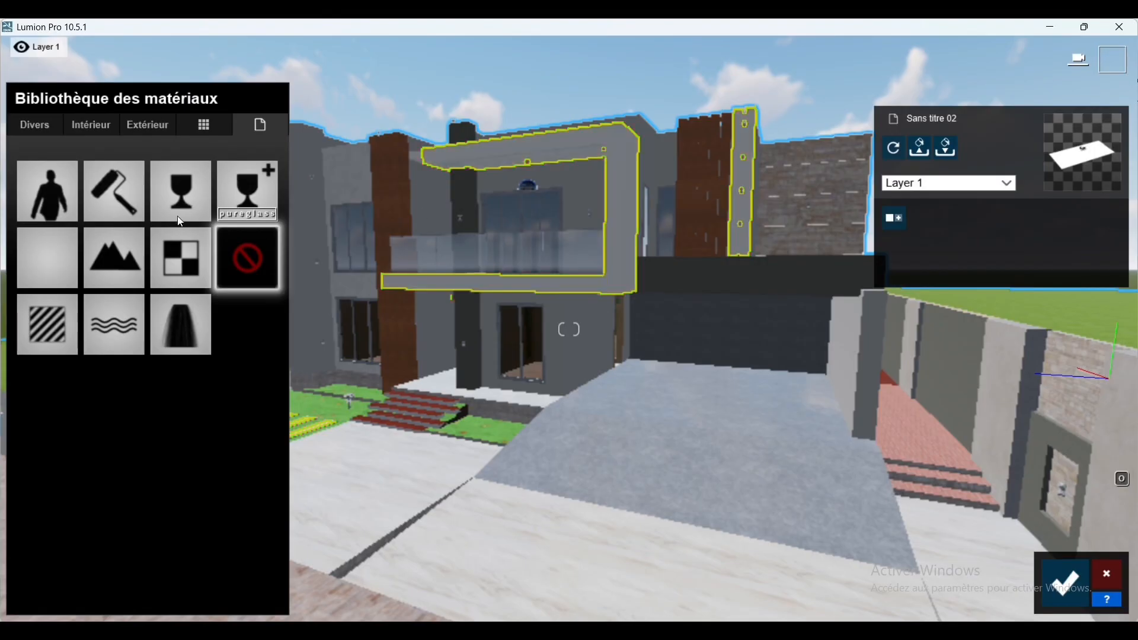
click(47, 329)
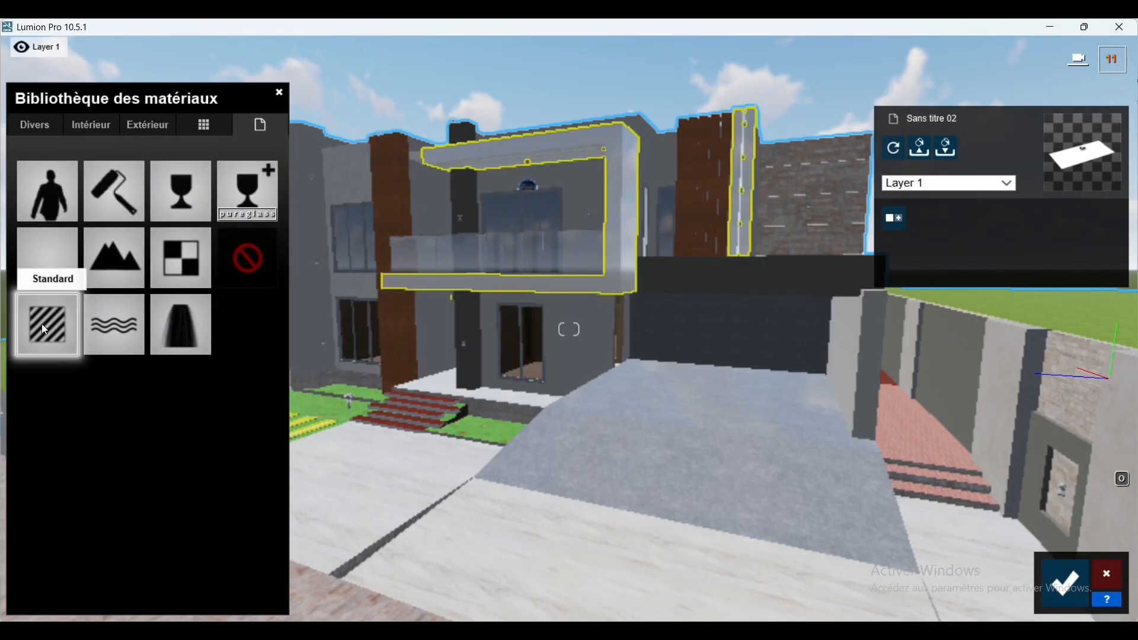
Step: Raise the balcony frame's coloration to the maximum, set its gloss and reflectivity to 0, and save the changes
drag(101, 345, 160, 344)
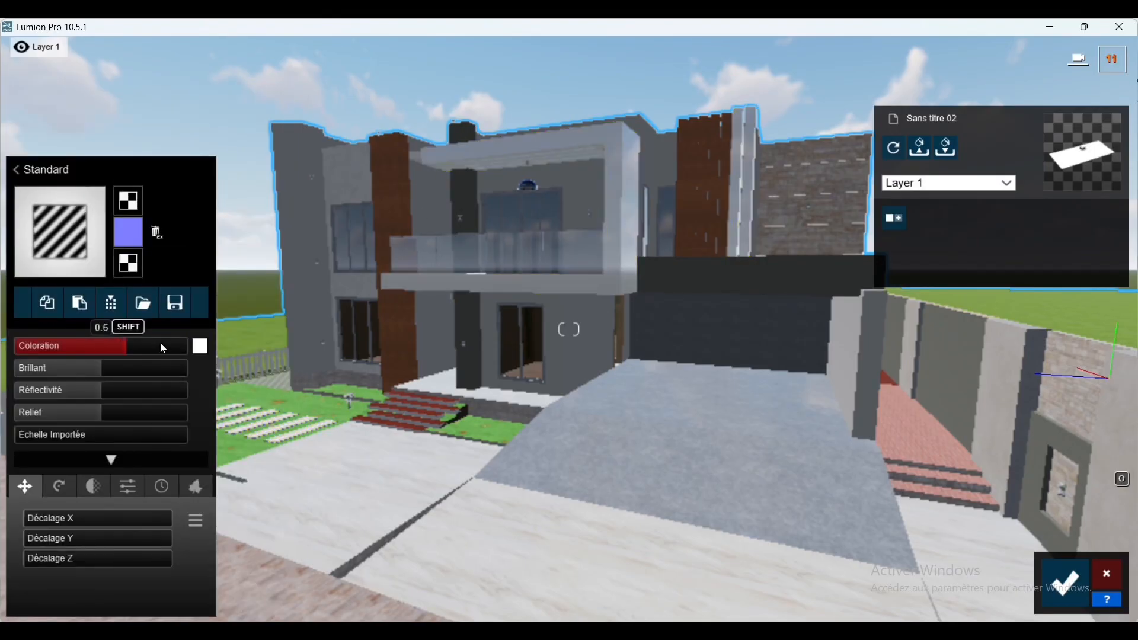
drag(248, 349, 185, 357)
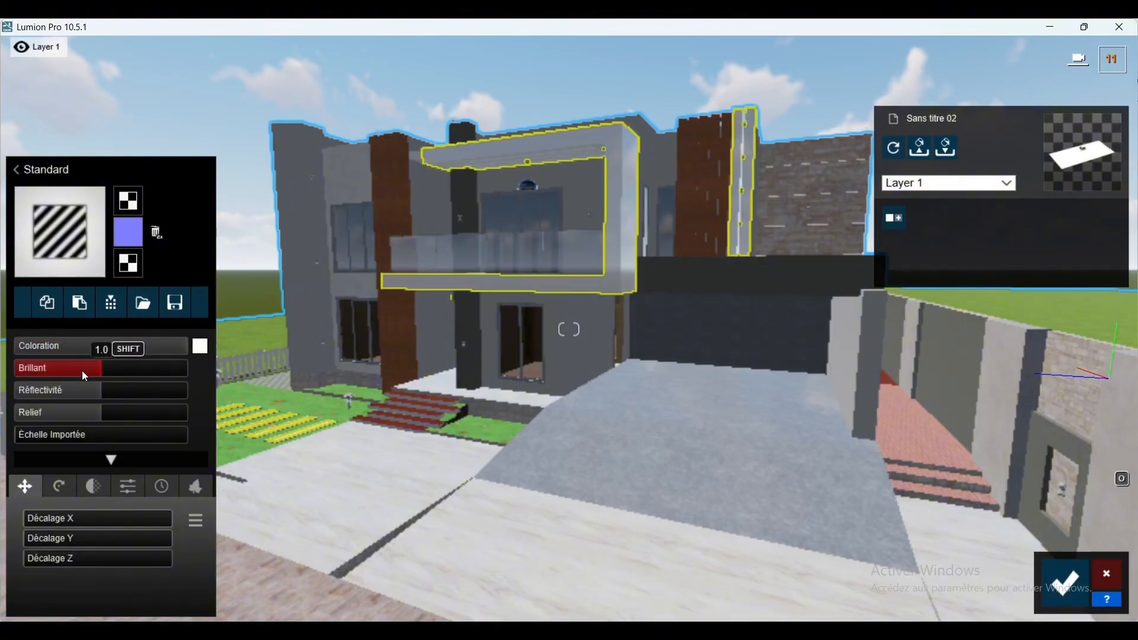
drag(84, 377, 6, 384)
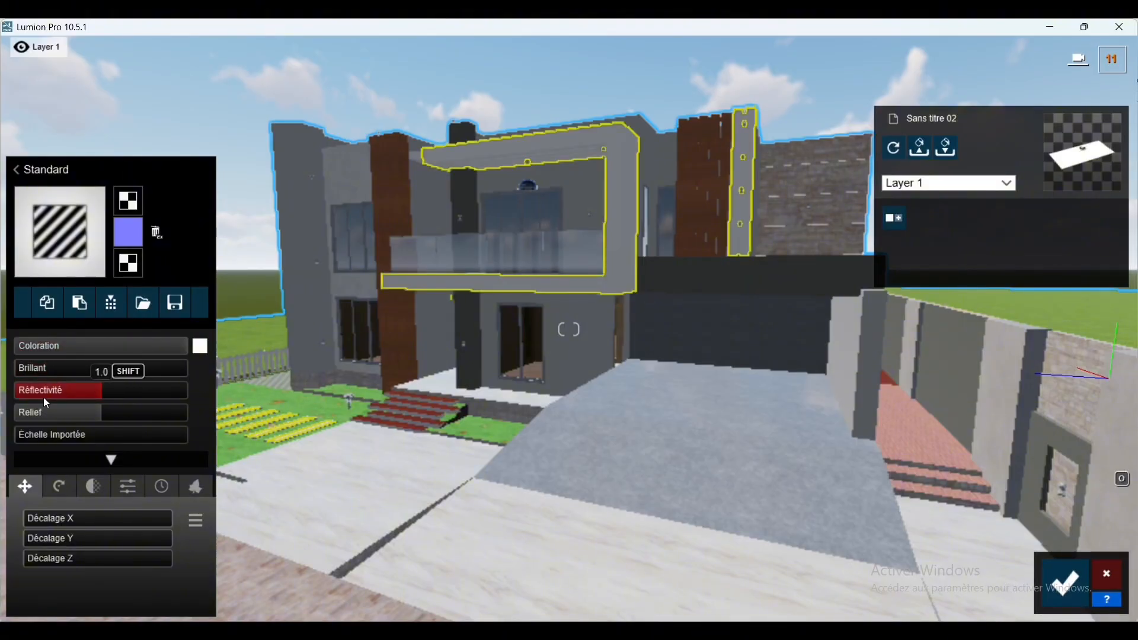
drag(83, 393, 3, 402)
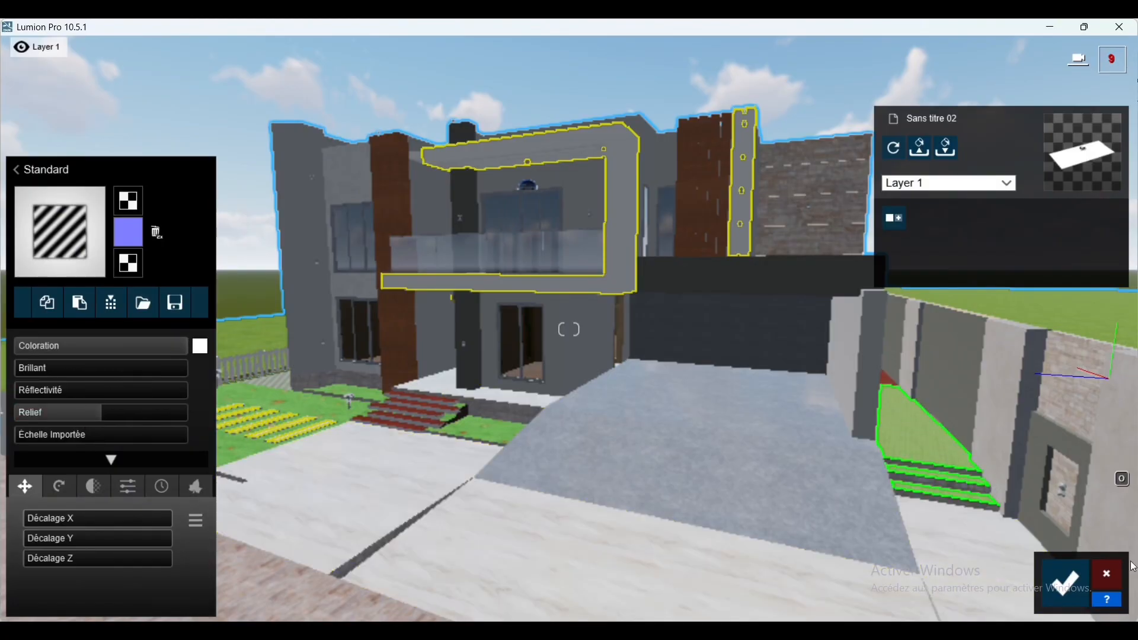
click(1068, 595)
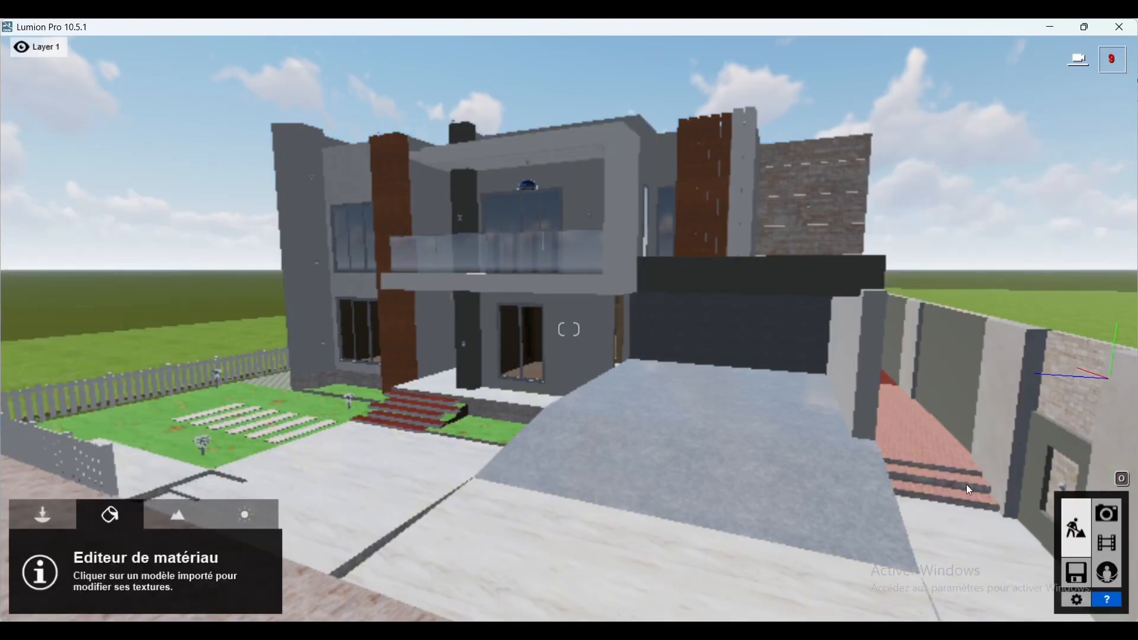
Step: Apply the exterior stone Pavement Stone 002 1024 to the granite plinth (Appareillage _ Granit) at the base of the house
key(w)
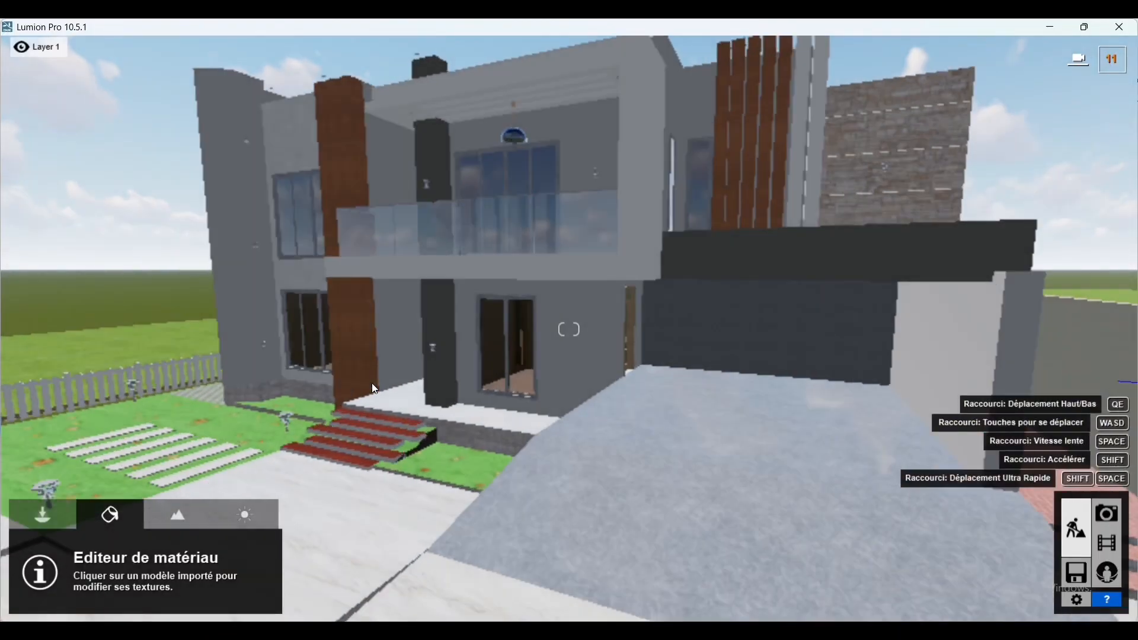
key(a)
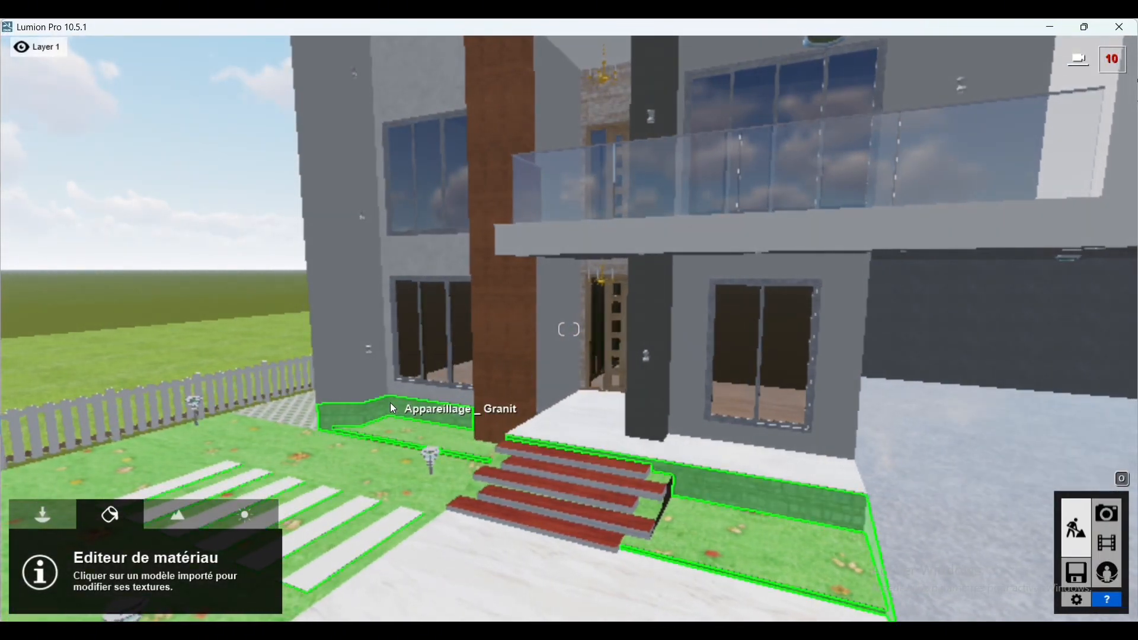
click(392, 407)
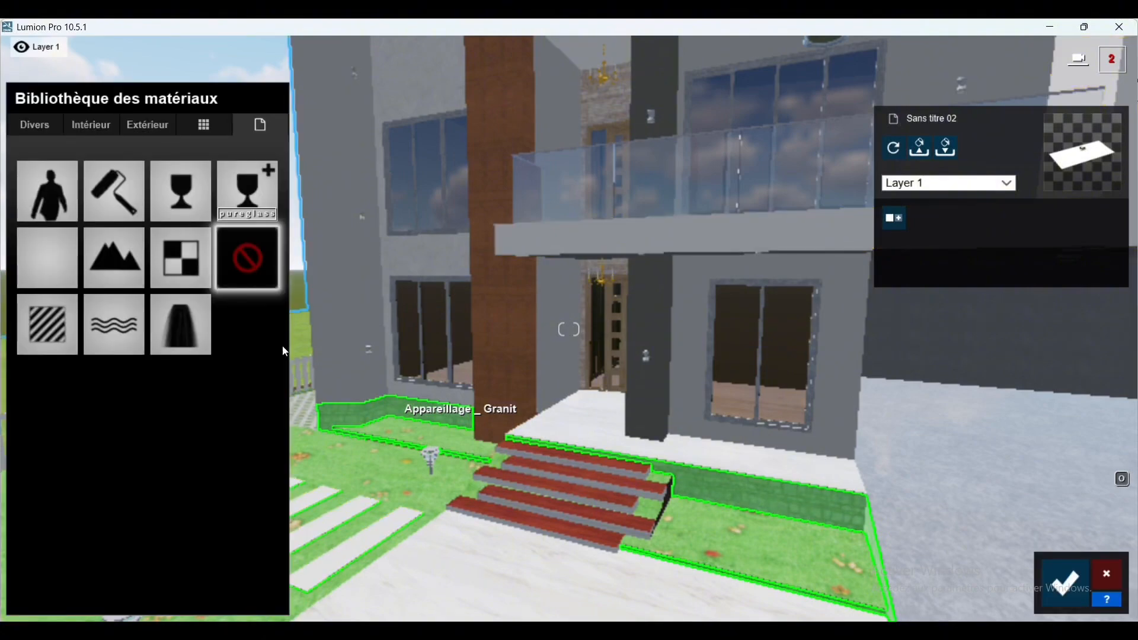
click(83, 132)
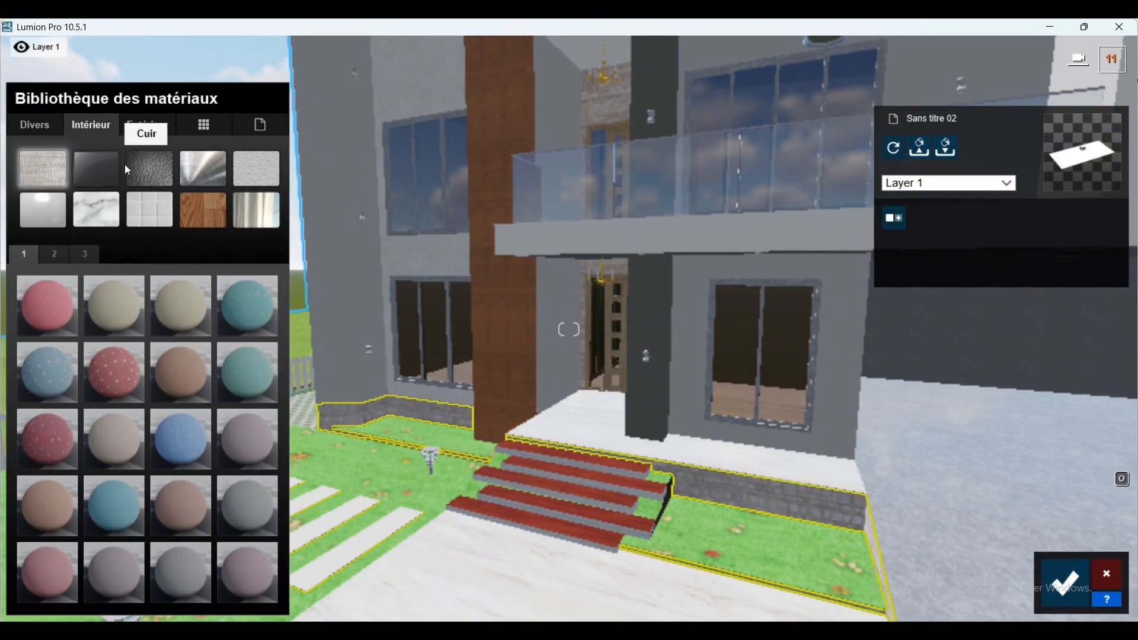
click(131, 123)
click(91, 217)
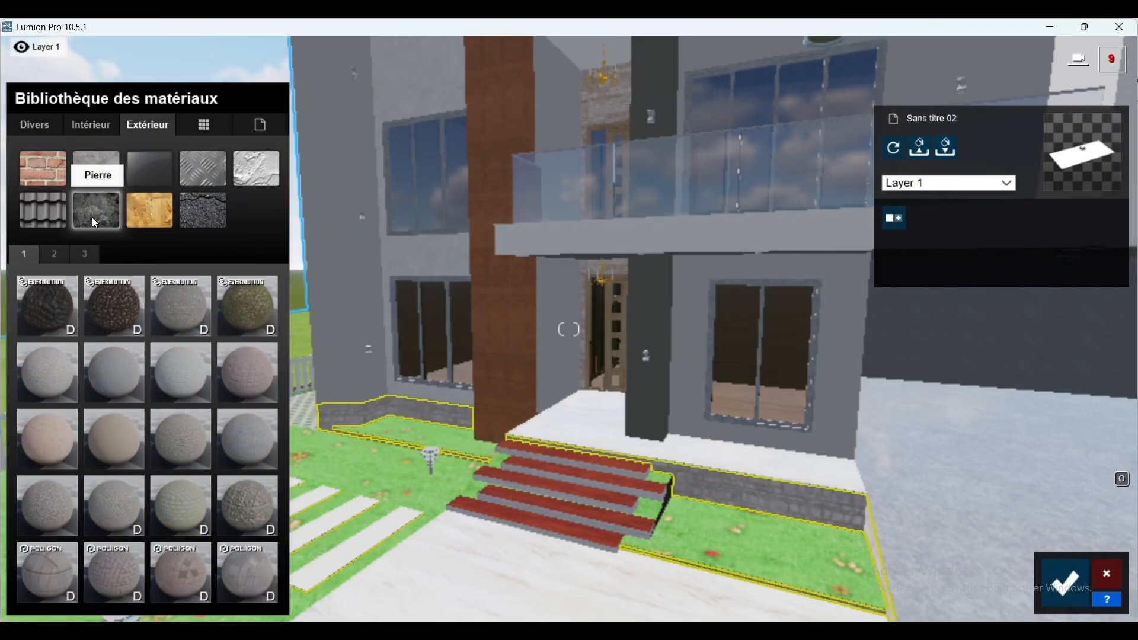
click(115, 369)
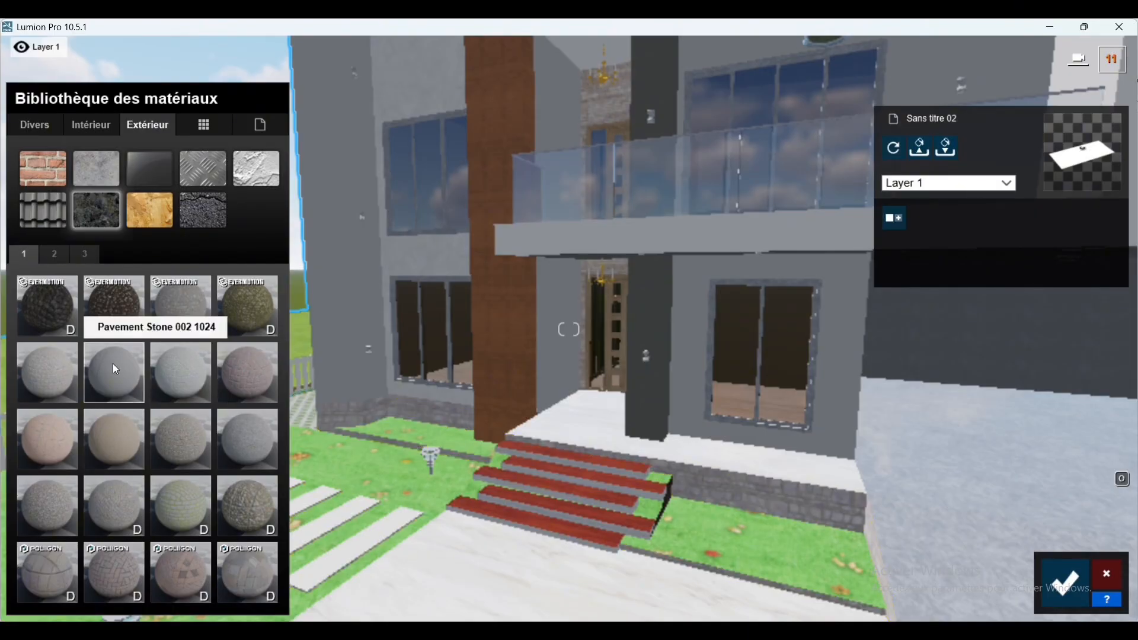
Step: Set the gloss of the plinth's Pavement Stone 002 1024 material to 0 and save the changes
click(763, 497)
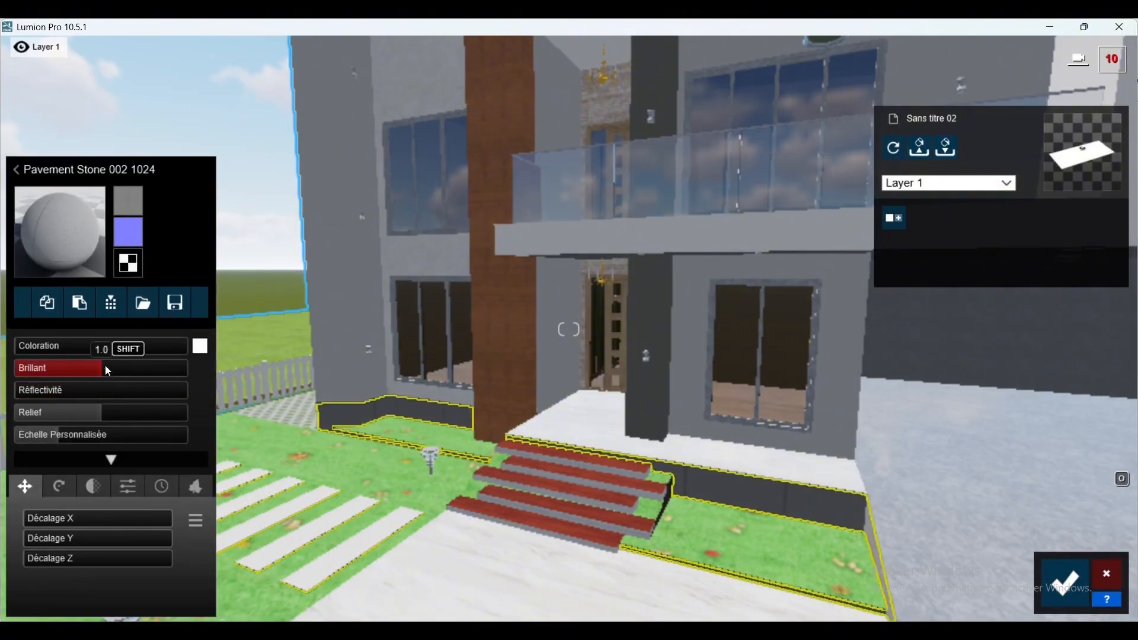
drag(58, 372, 3, 385)
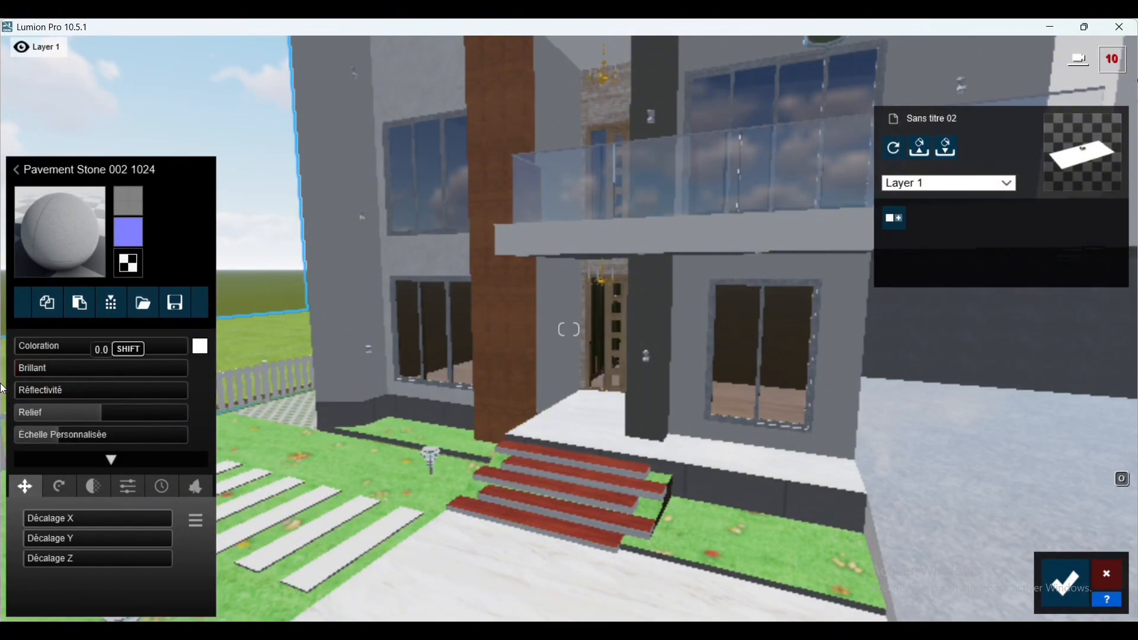
click(1077, 578)
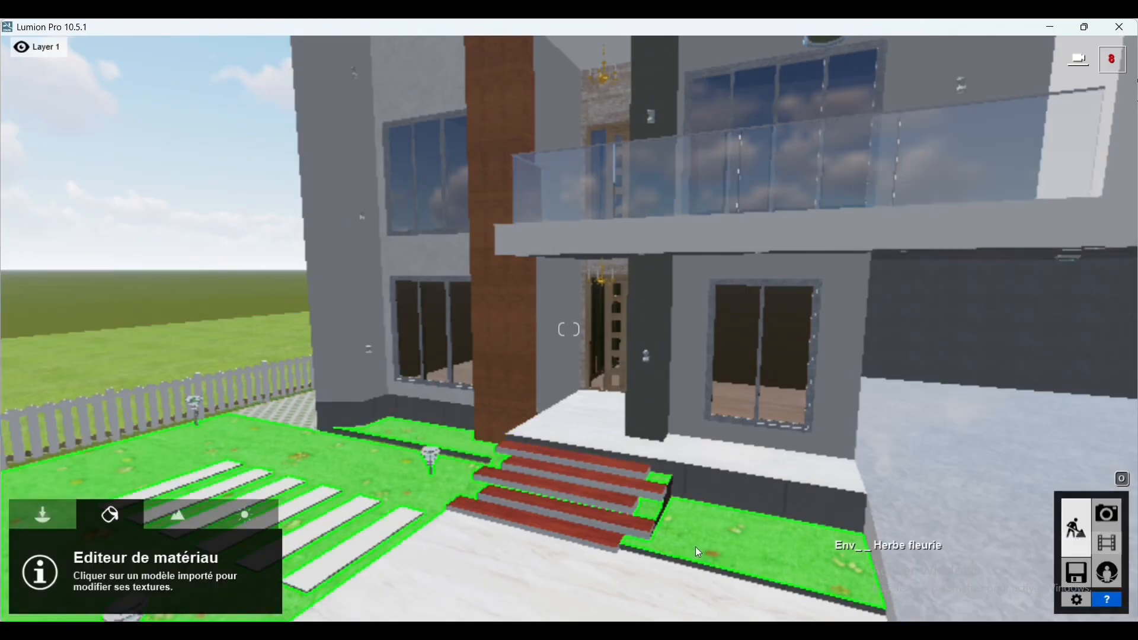
Step: Apply the interior wood Polii Wood Flooring 040 2k to the red treads of the entrance steps
click(584, 476)
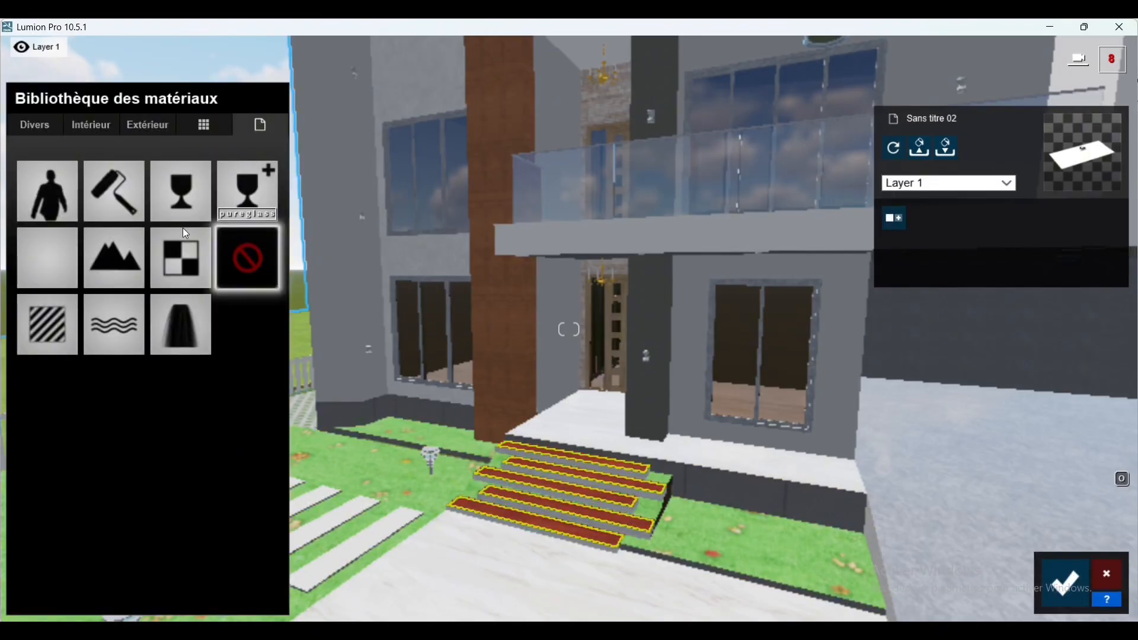
click(93, 131)
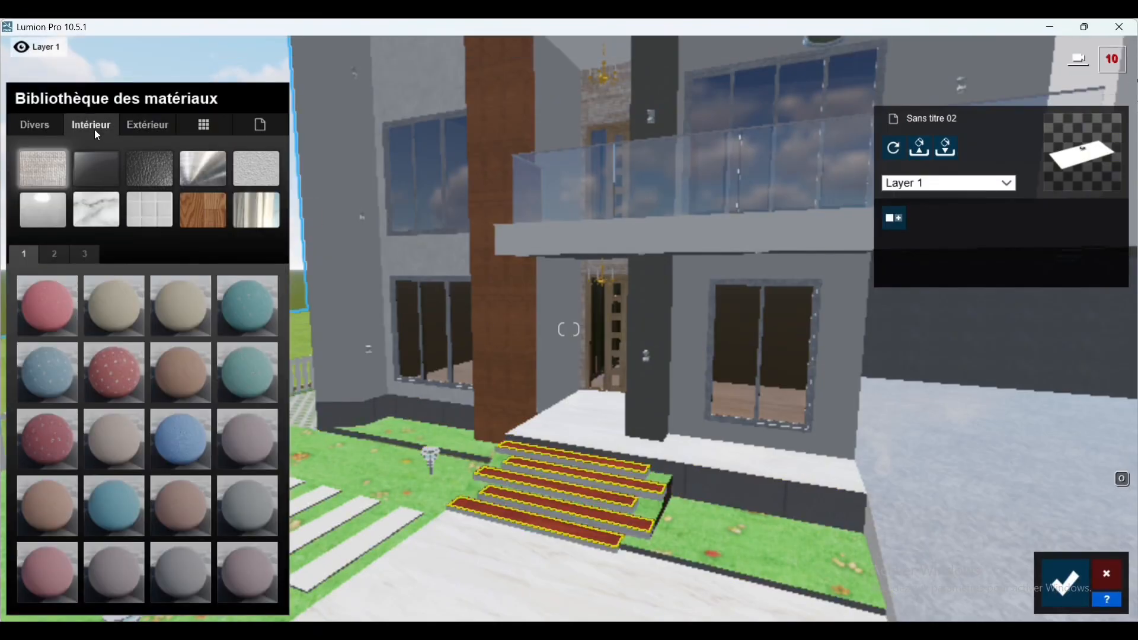
click(203, 211)
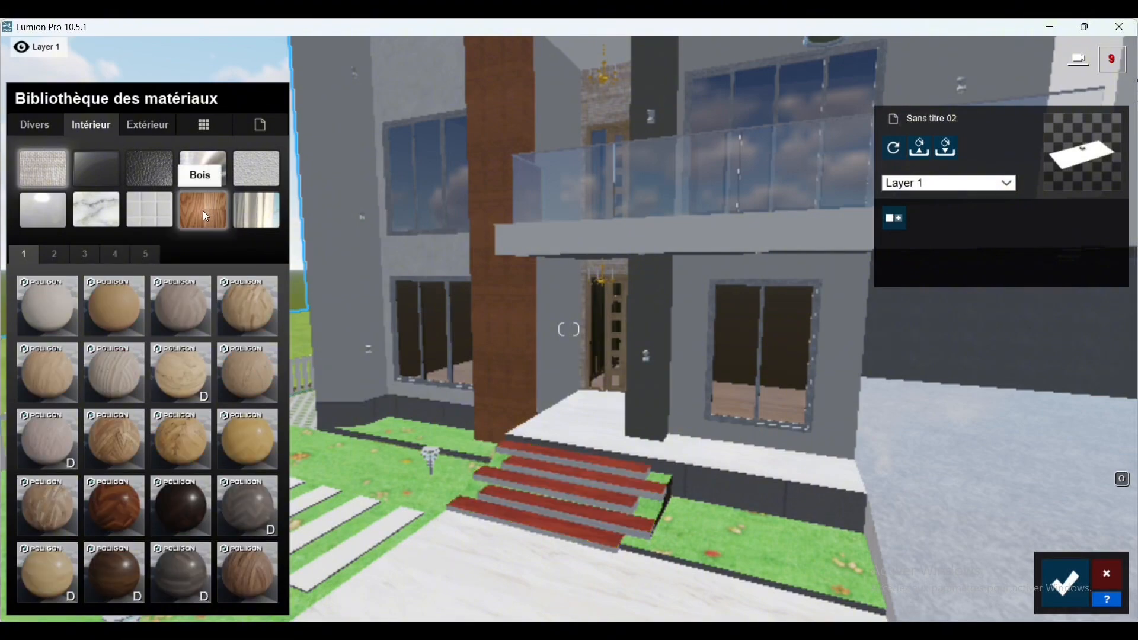
click(104, 513)
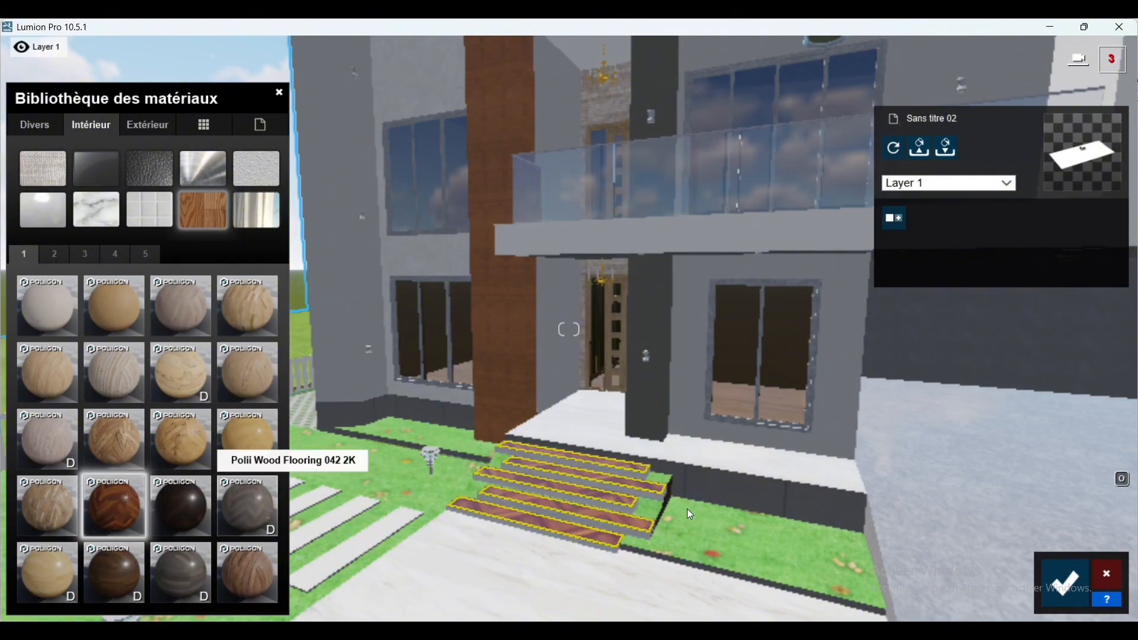
Step: Copy the porch floor's Polii Marble 021 2K material and paste it onto the entrance step treads
scroll(687, 504, up, 5)
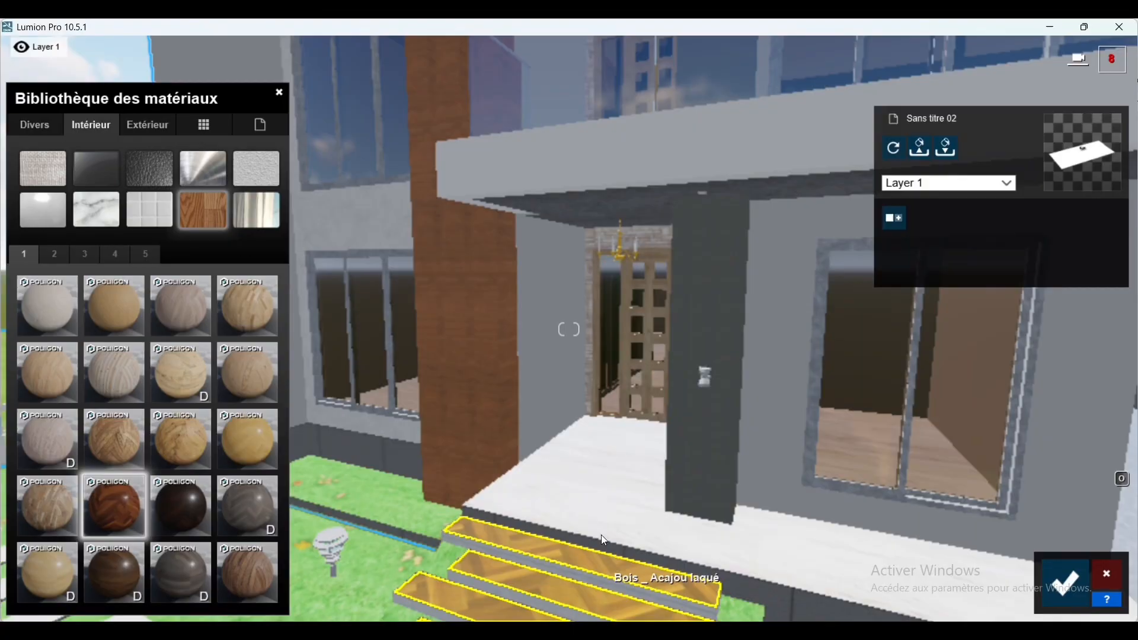
click(588, 494)
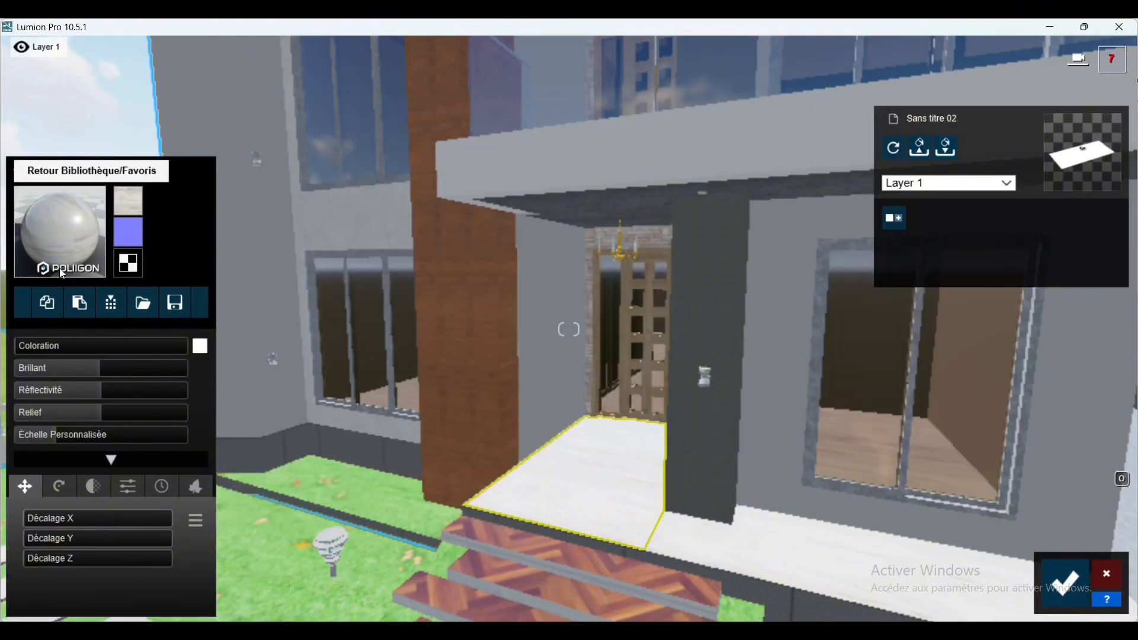
click(590, 592)
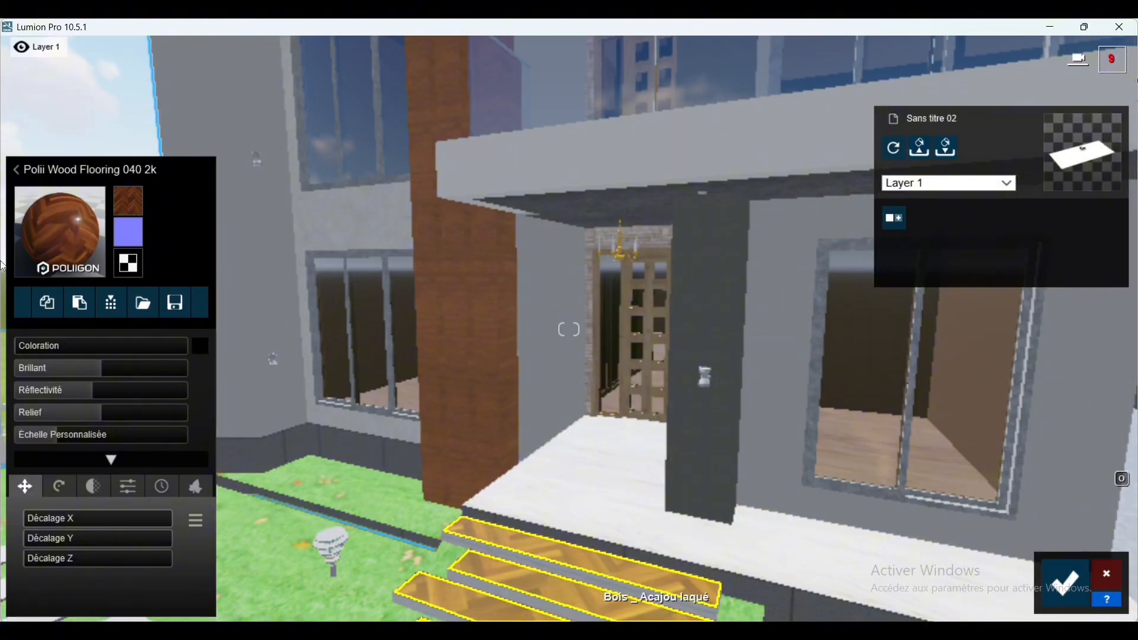
click(88, 304)
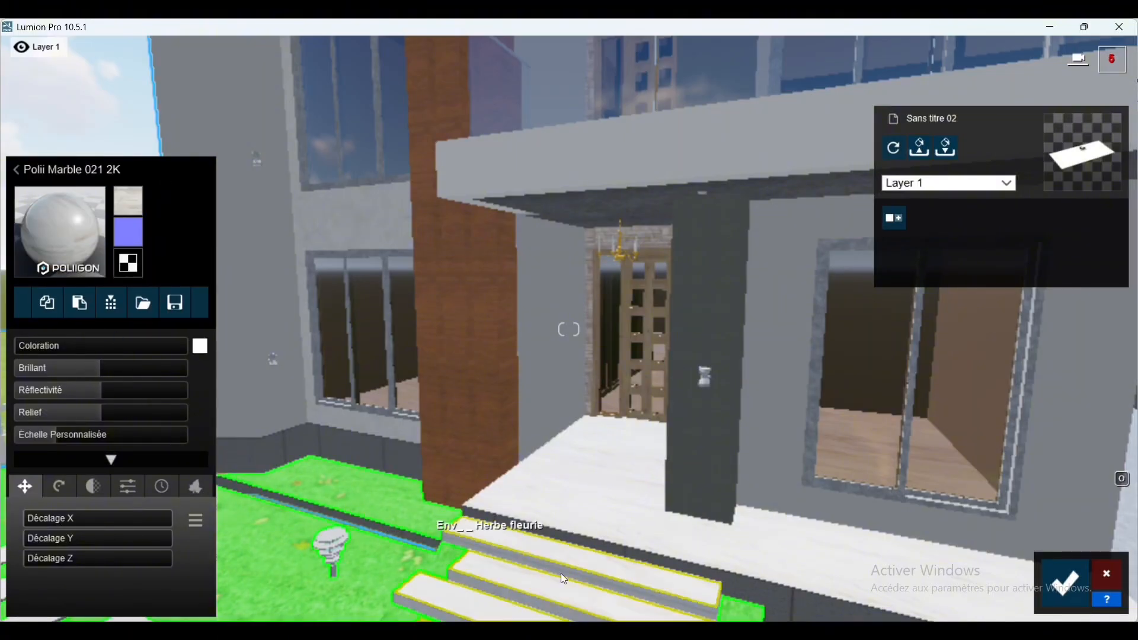
Step: Apply the Standard material to the step edges (Bardage _ Clair), paste the copied Polii Marble 021 2K onto them, and save the changes
click(622, 588)
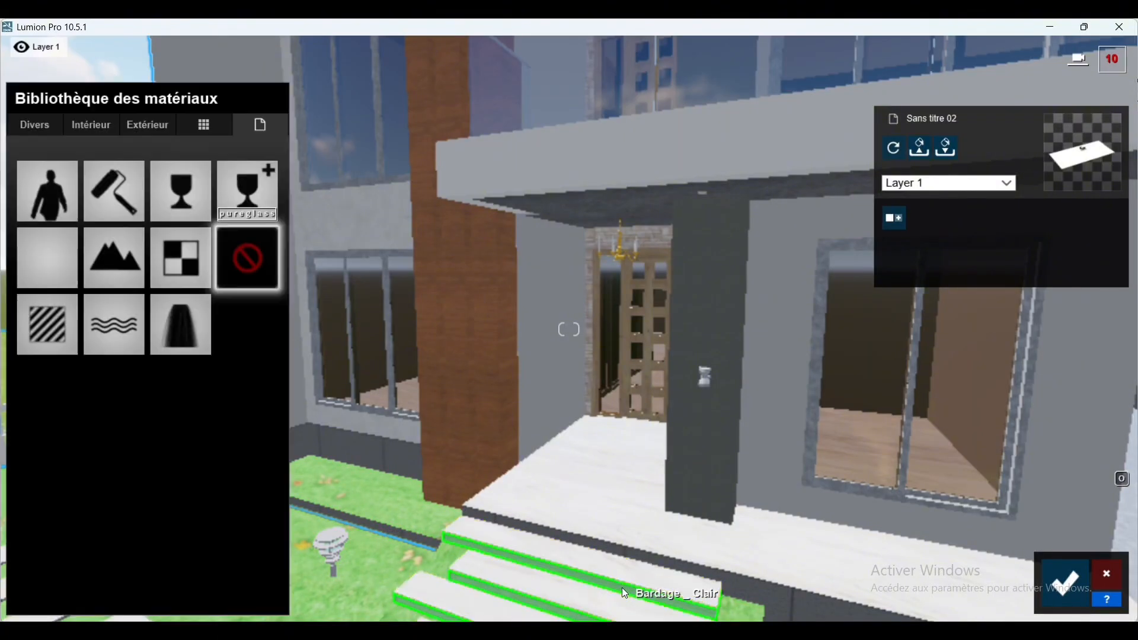
click(42, 341)
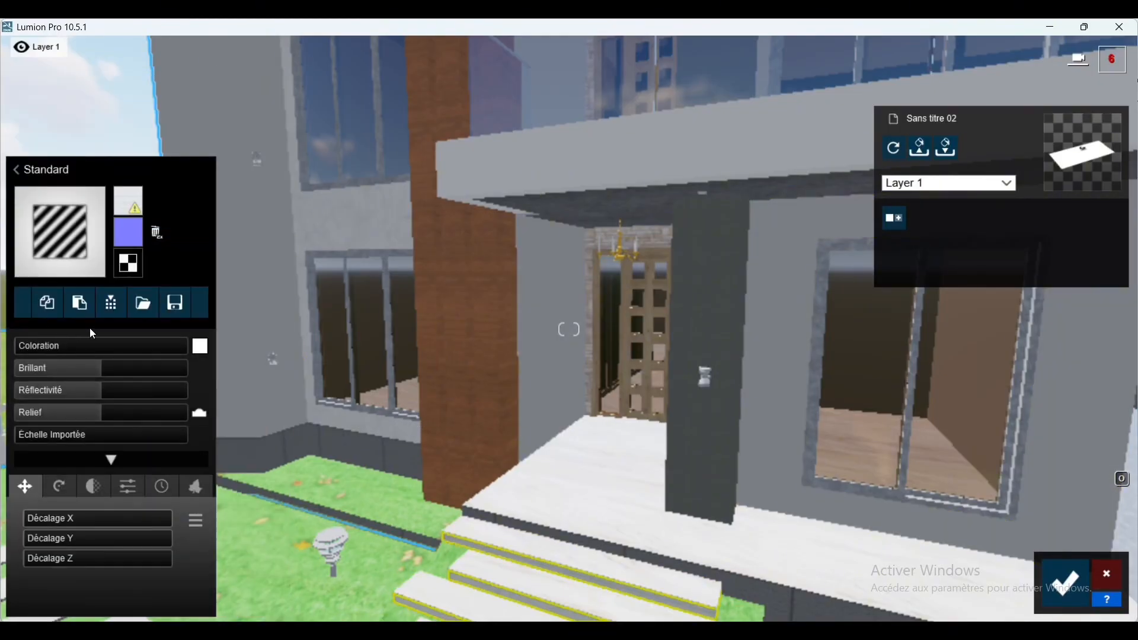
click(80, 313)
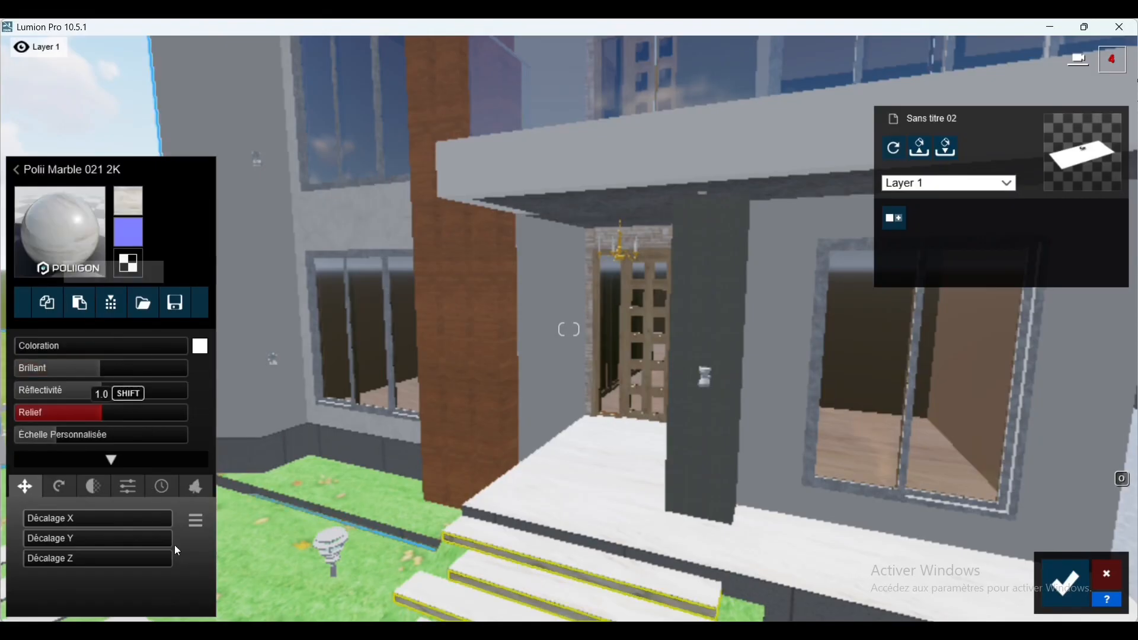
click(1066, 582)
Step: Apply the interior wood Polii Wood Fine 013 VAR1 3K to the tall wooden pillar (Bois _ Hêtre 02) beside the entrance
scroll(455, 469, down, 4)
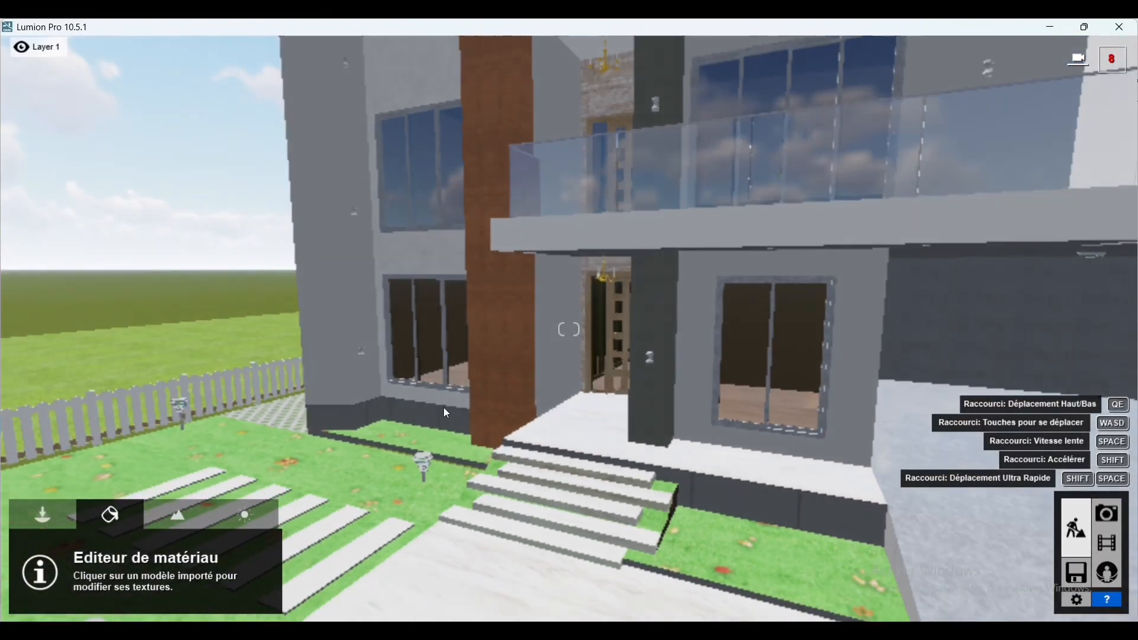
click(507, 360)
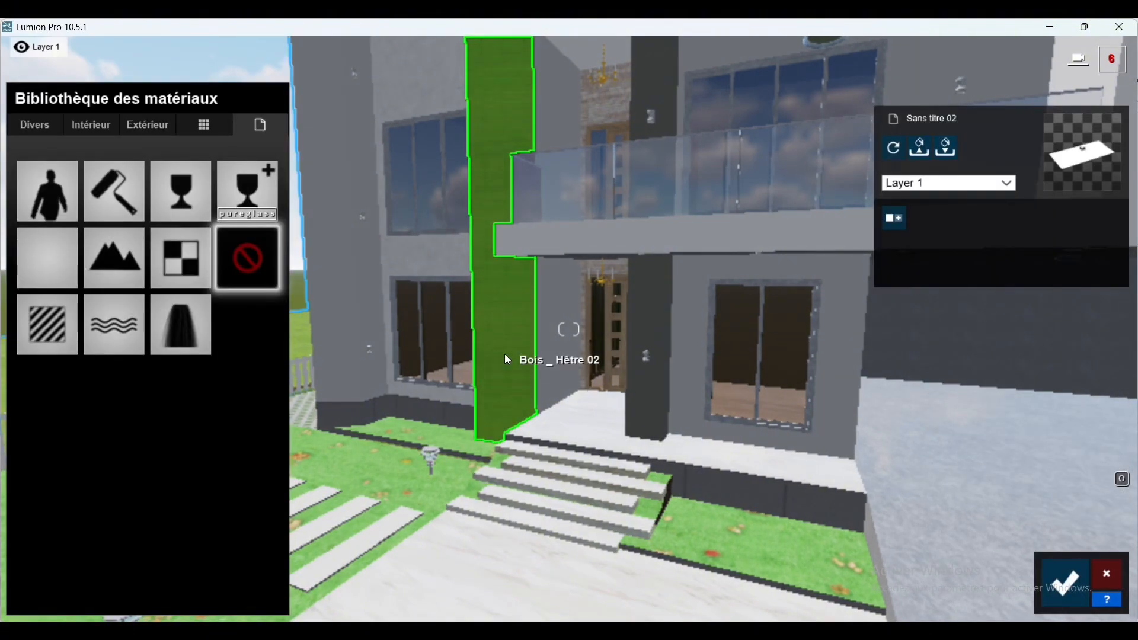
click(89, 124)
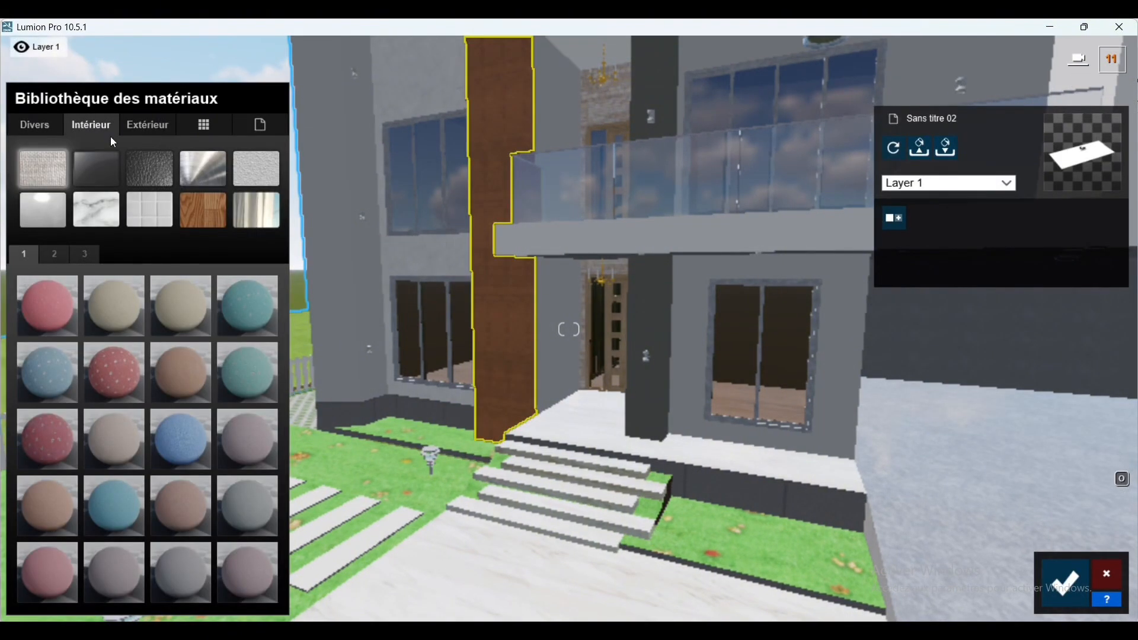
click(197, 229)
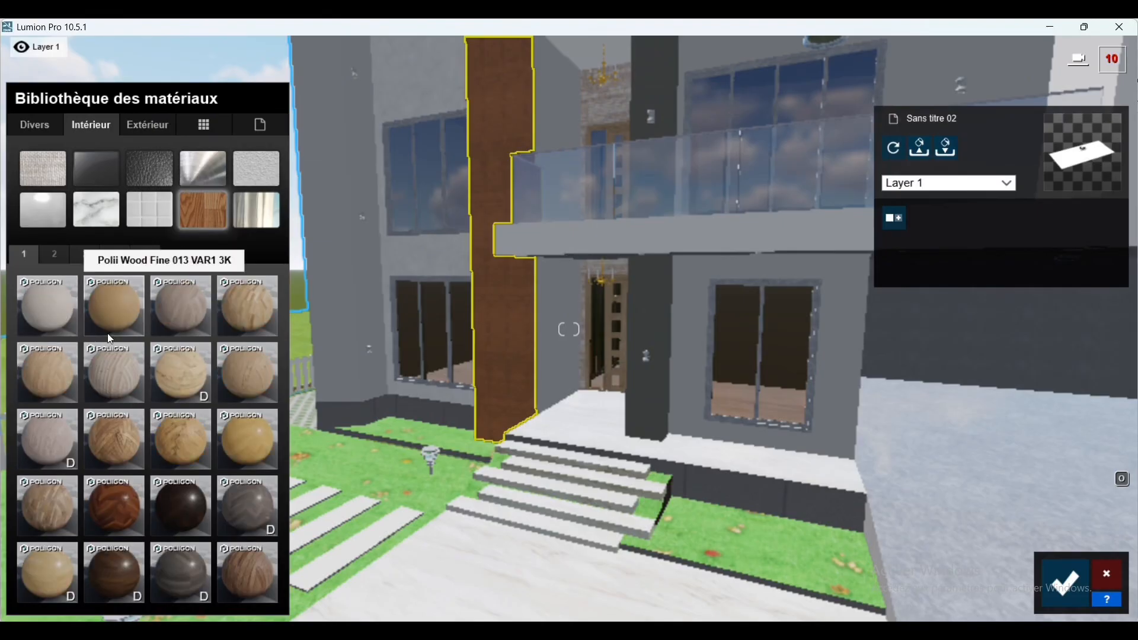
click(118, 308)
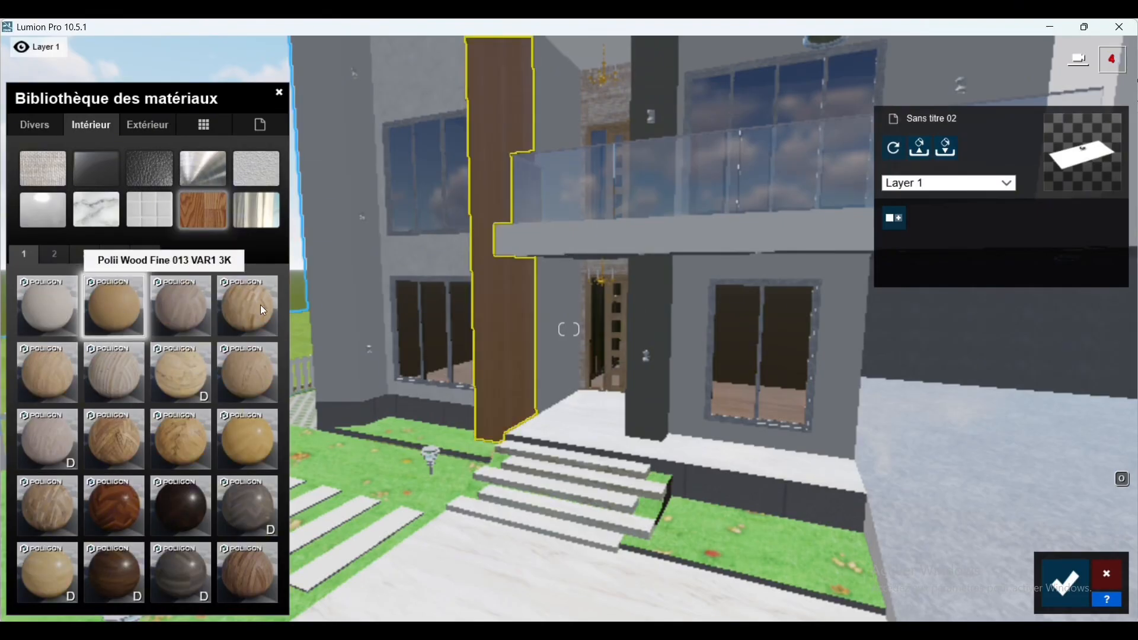
Step: Set the wooden pillar material's reflectivity and gloss to 0 and save the changes
click(509, 361)
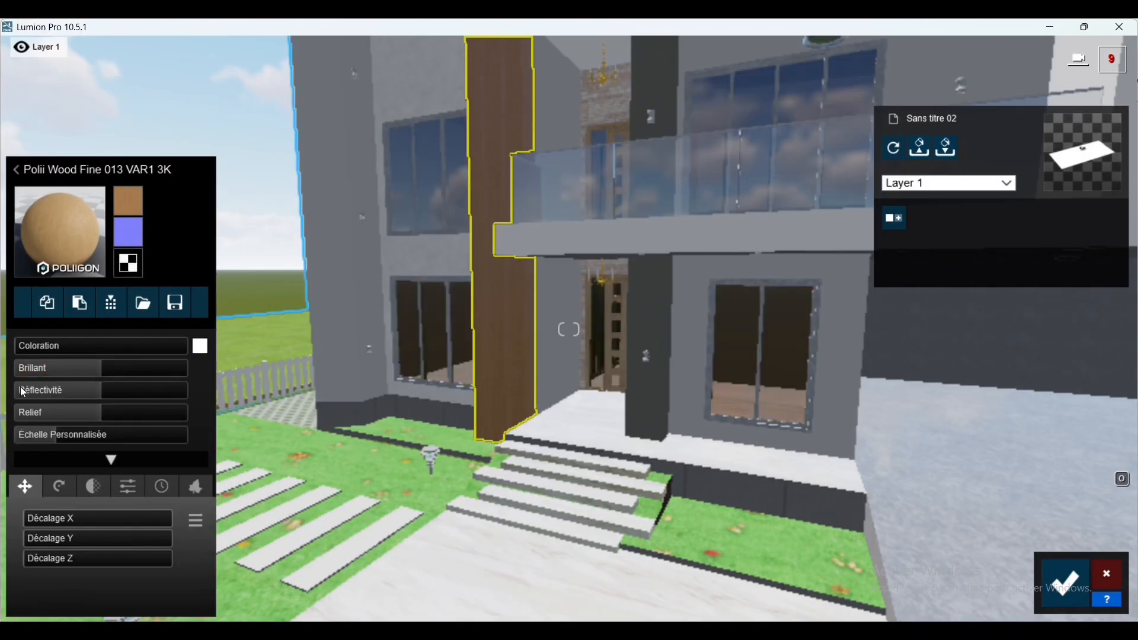
drag(68, 396, 4, 397)
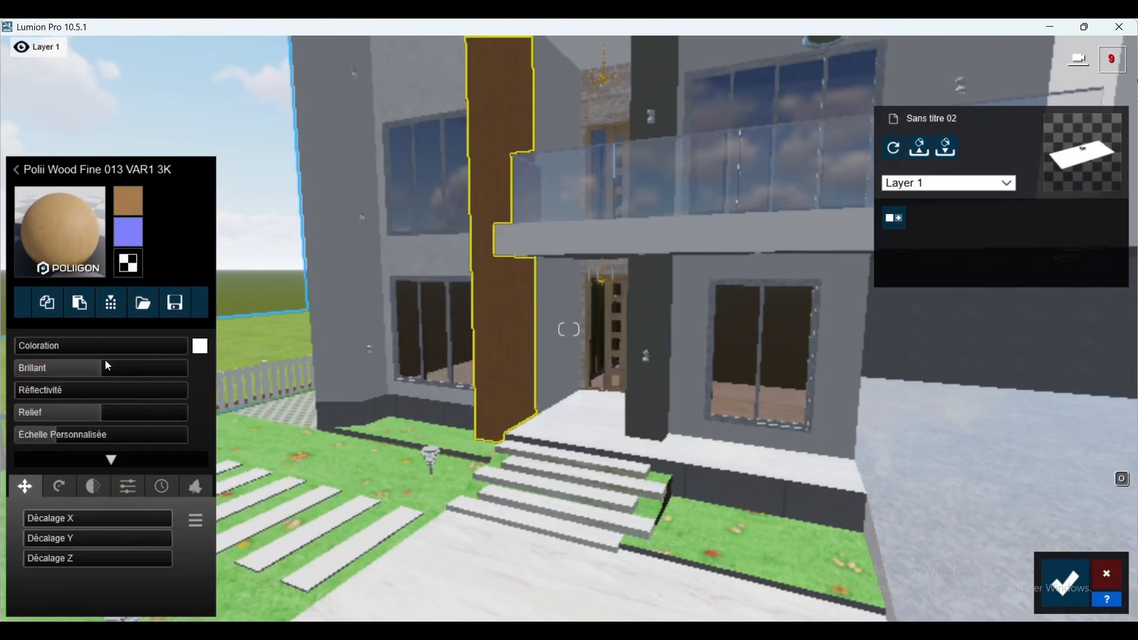
drag(92, 372, 3, 378)
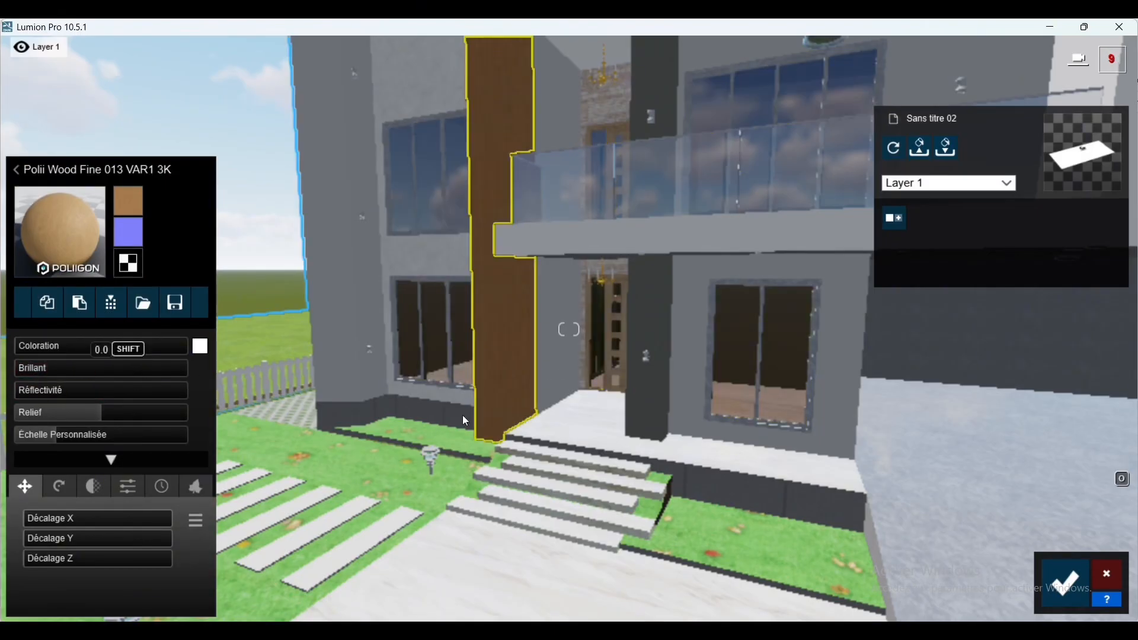
click(1050, 590)
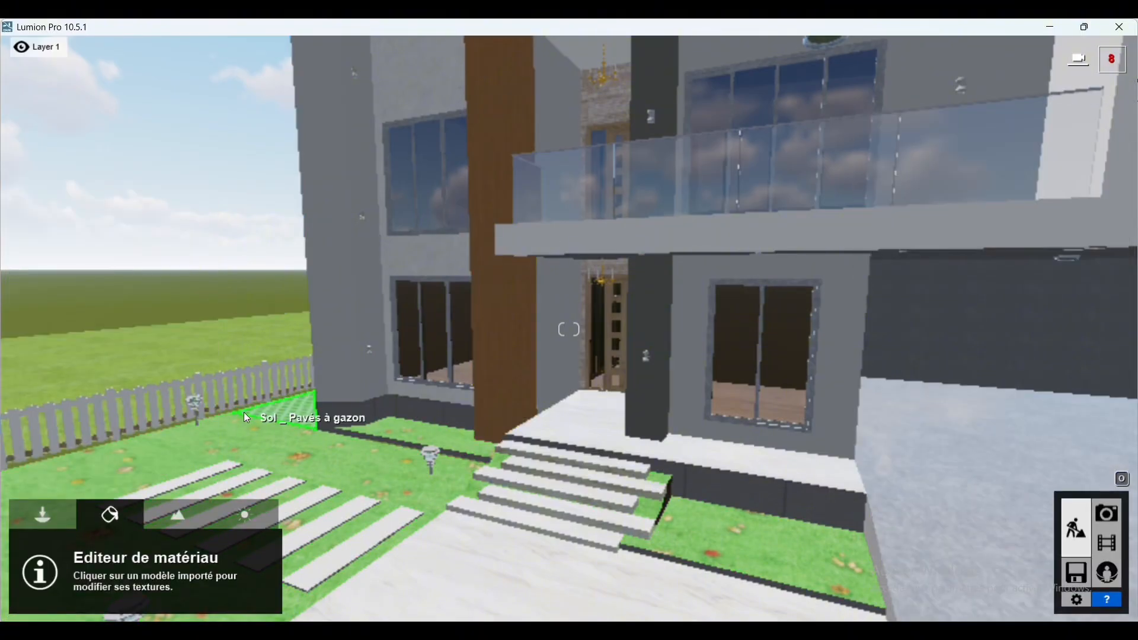
Step: Examine the wood finish on the tall pillar and the surrounding facade from several distances and heights
key(s)
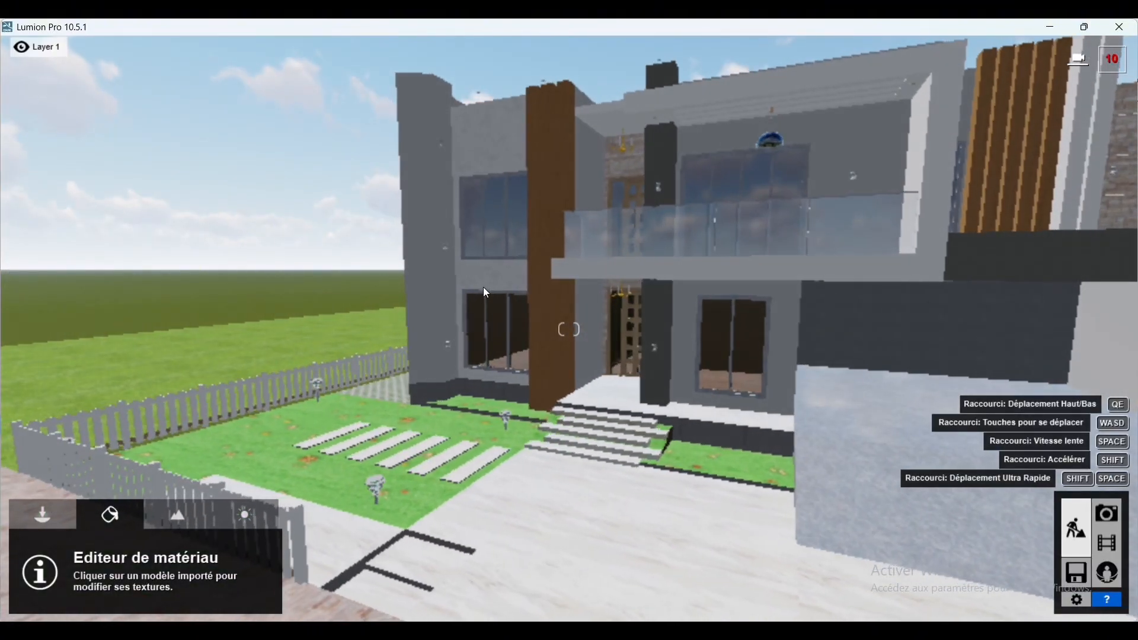
key(d)
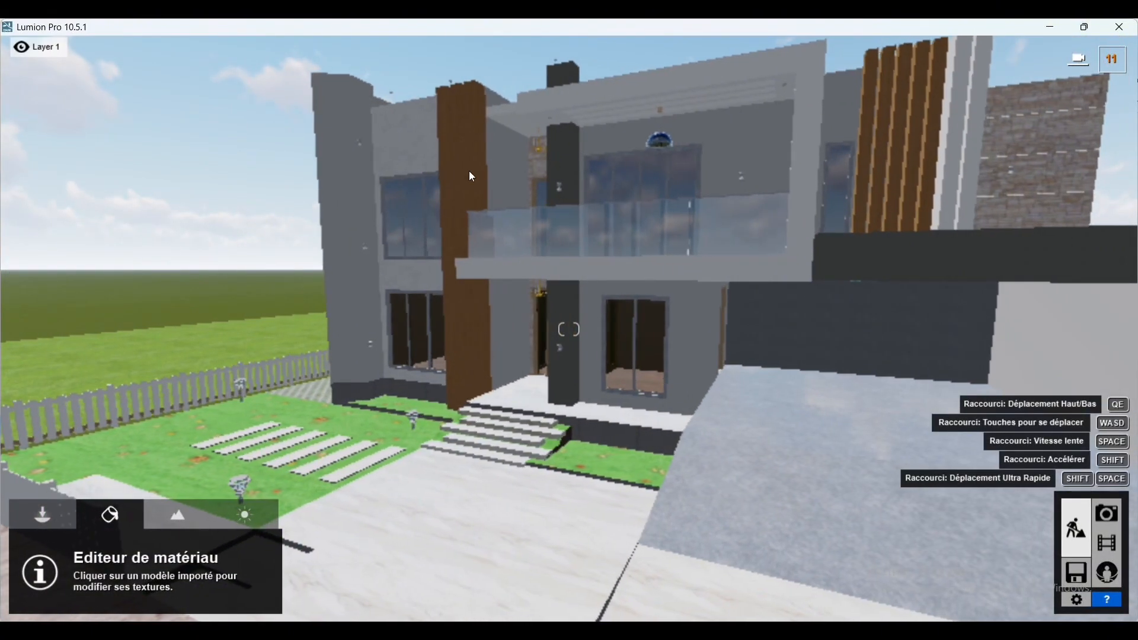
click(461, 189)
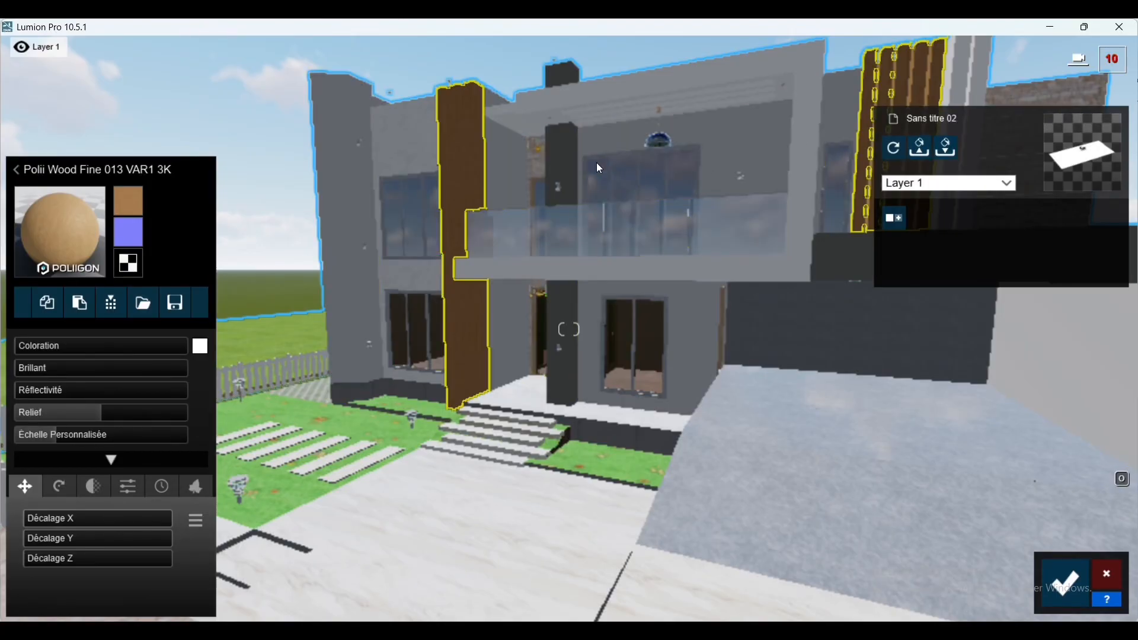
right_drag(596, 162, 678, 91)
key(a)
key(w)
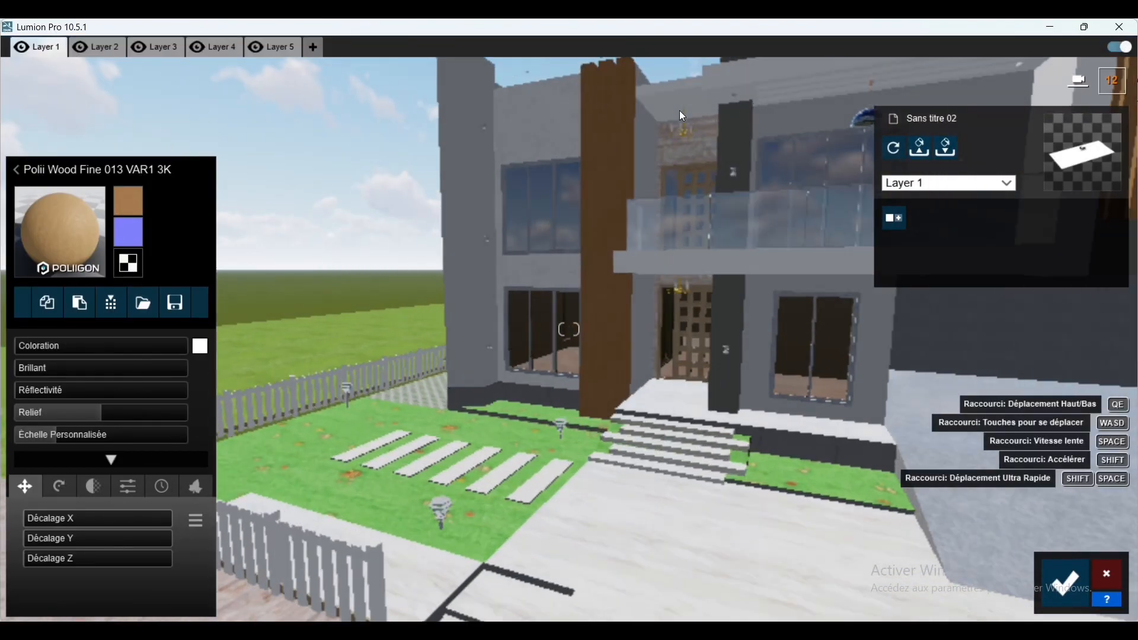
key(e)
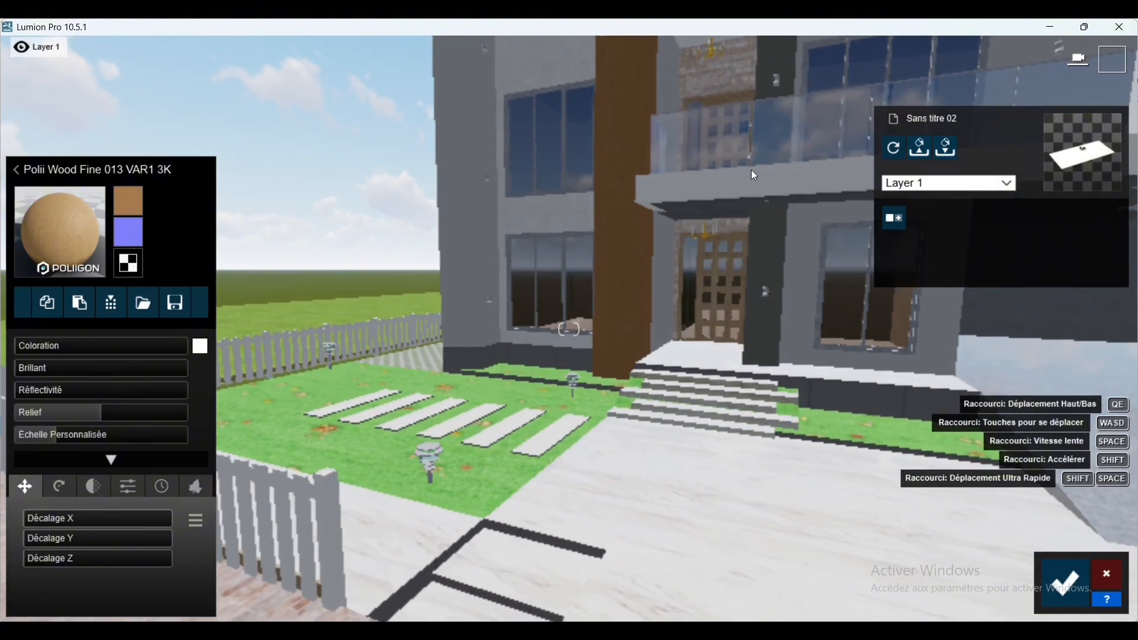
key(q)
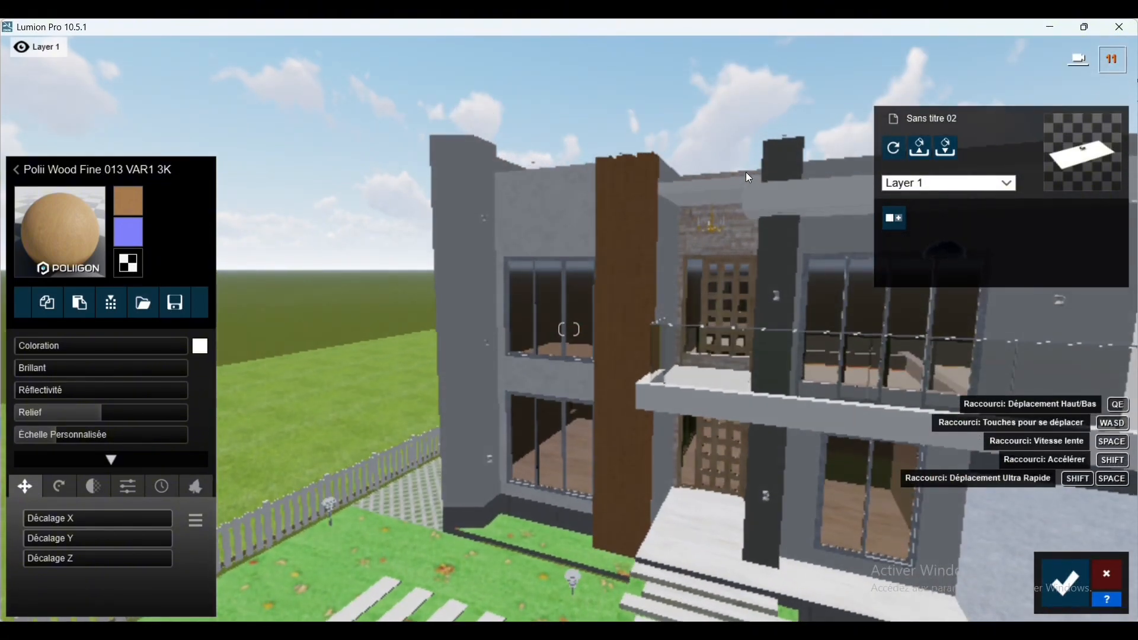
key(d)
key(a)
key(w)
key(a)
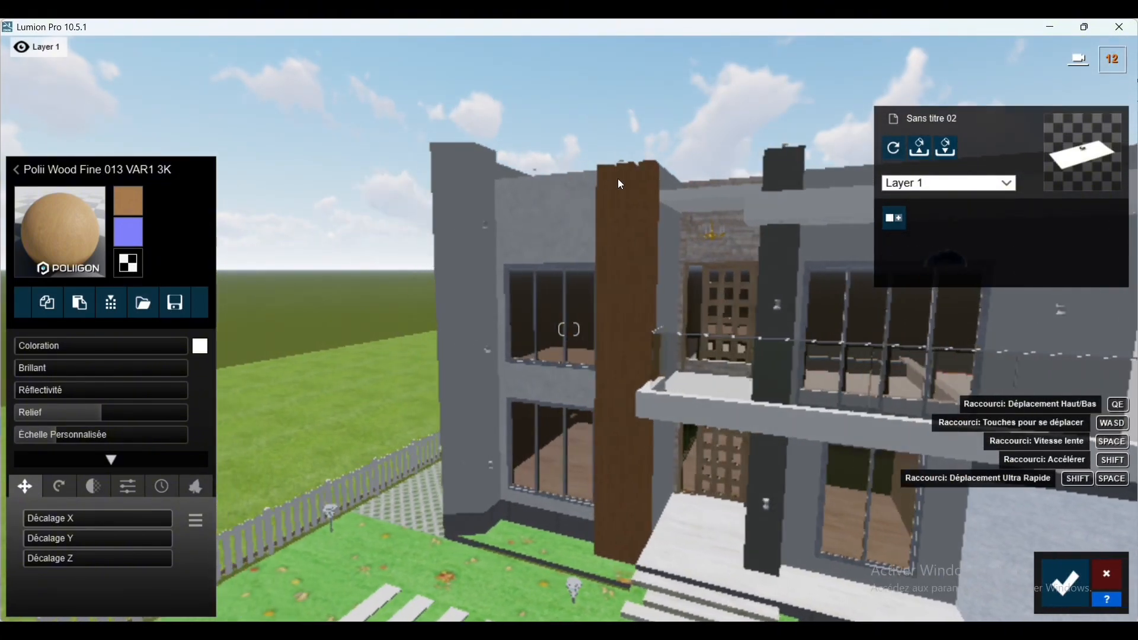
key(d)
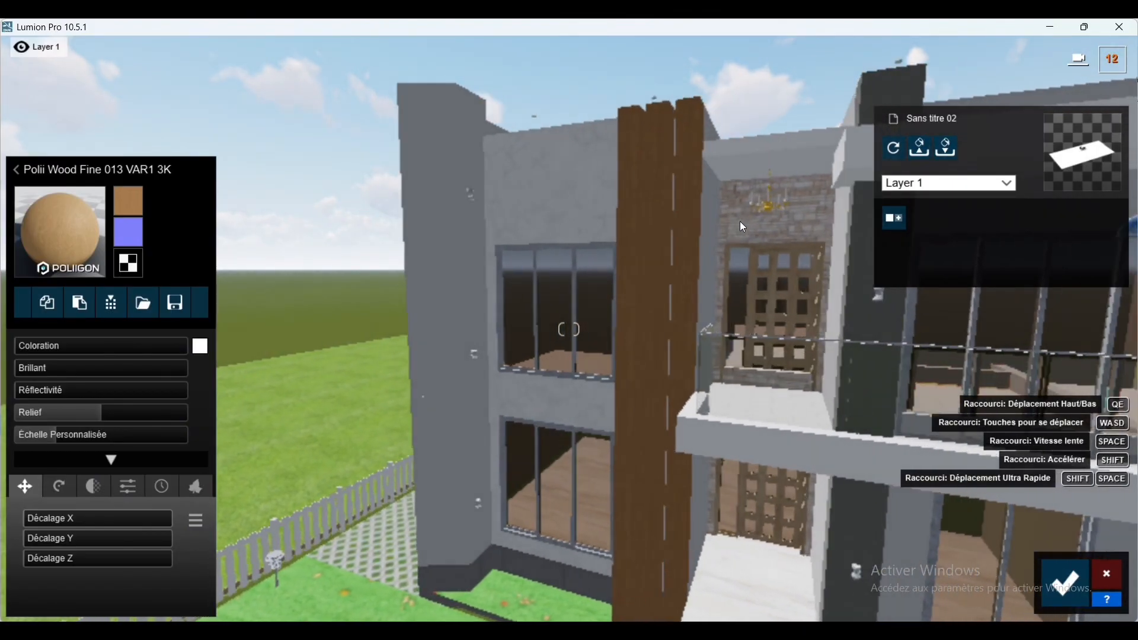
Step: Apply the exterior brick Polii Bricks 26 01 3k to the recessed wall around the balcony door, behind the chandelier
click(804, 208)
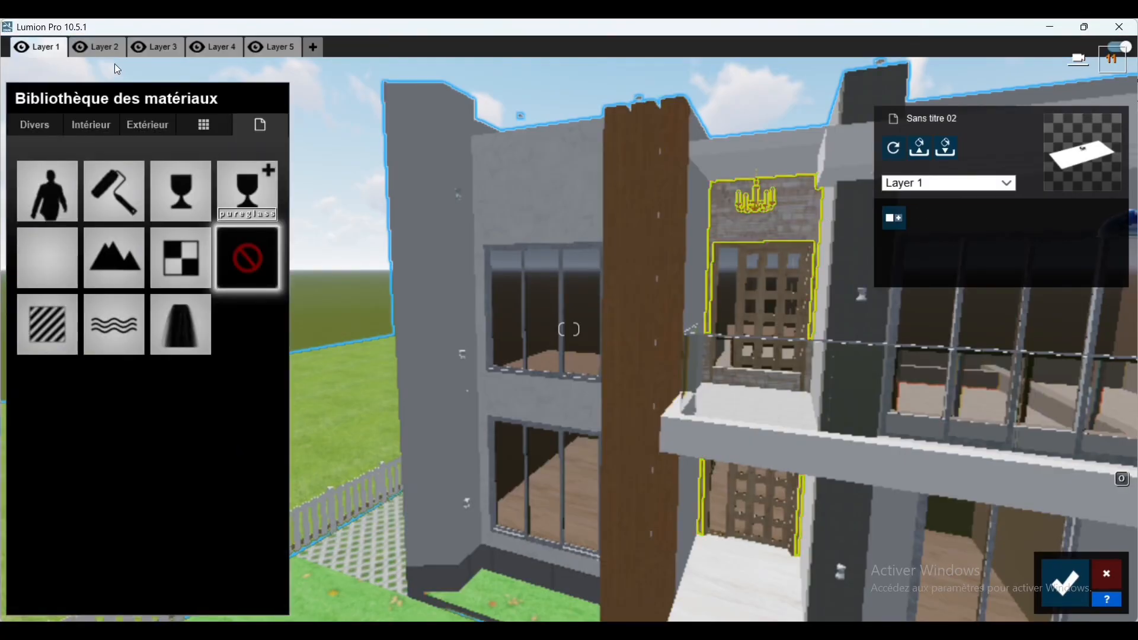
click(92, 137)
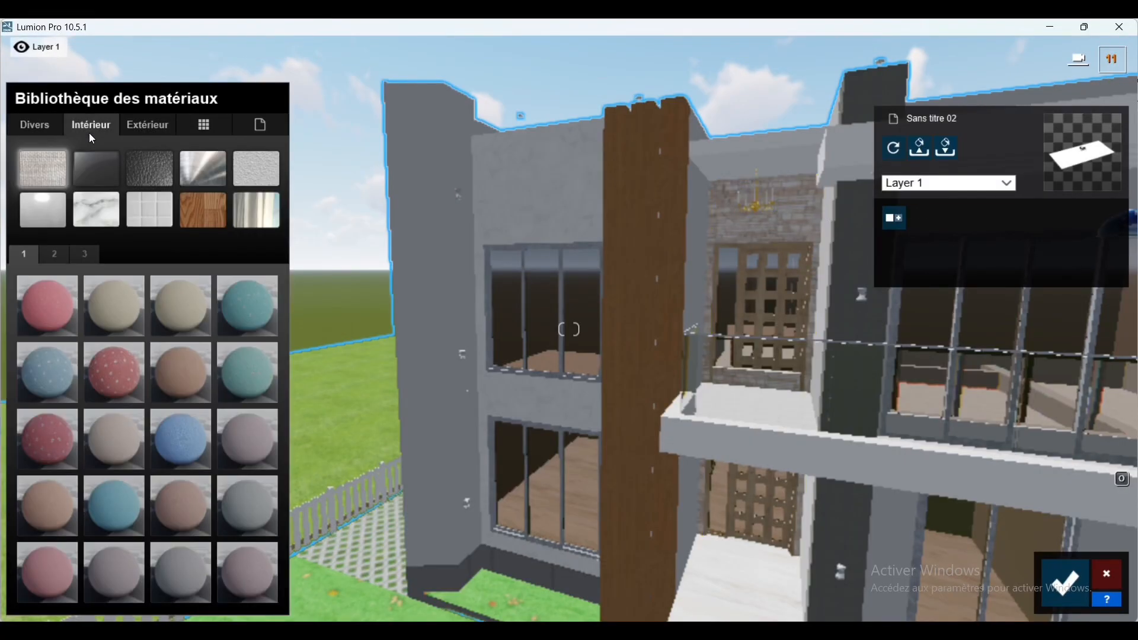
click(156, 128)
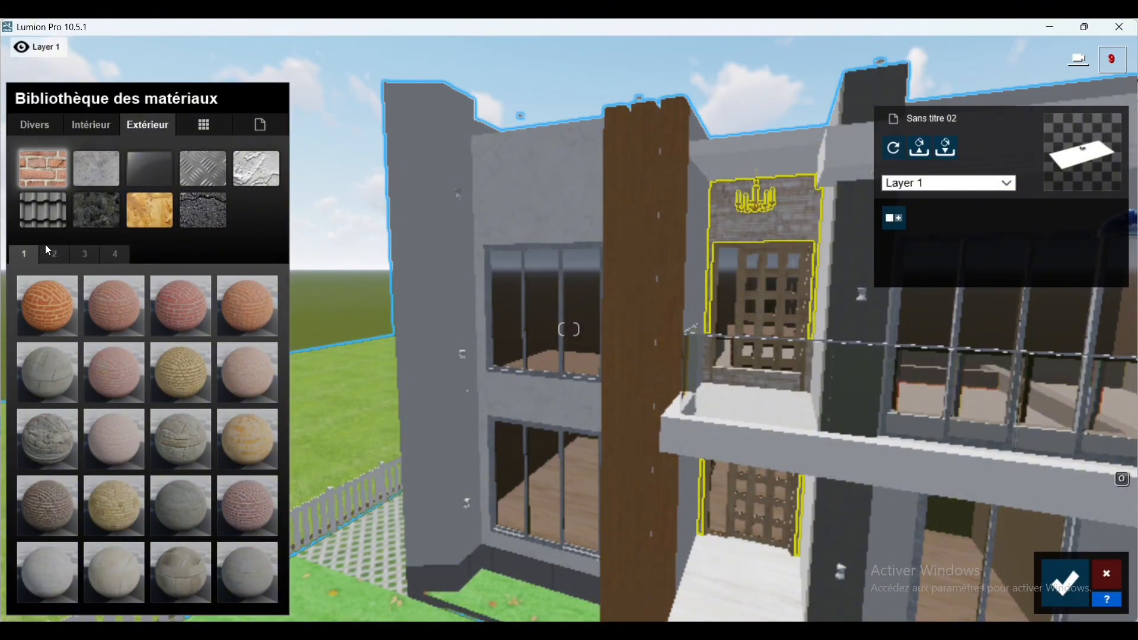
click(61, 258)
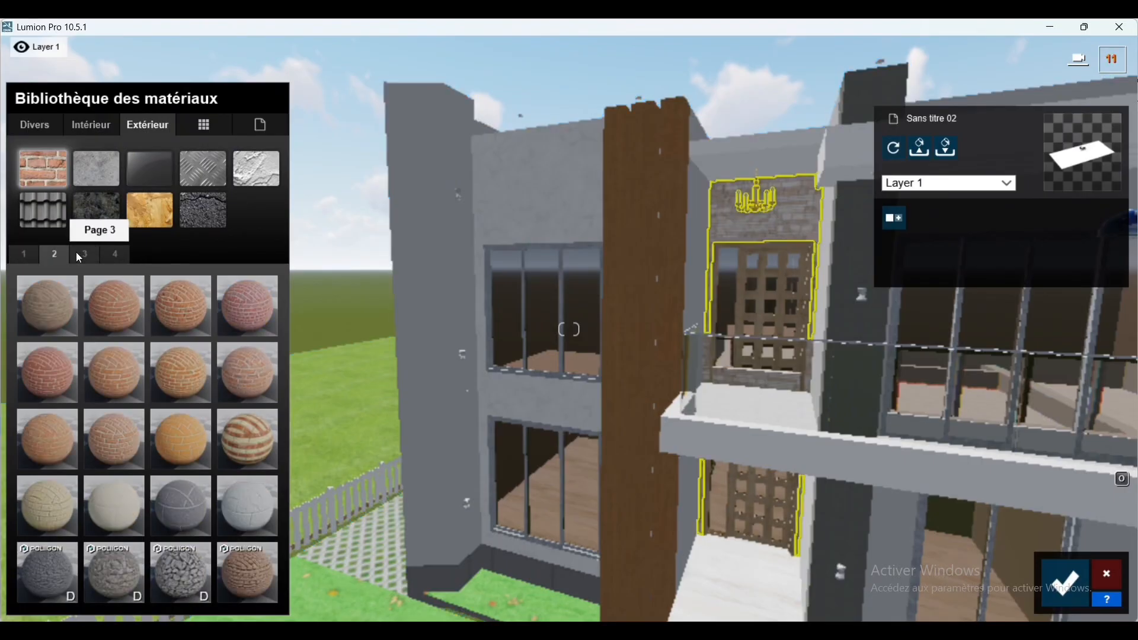
click(83, 256)
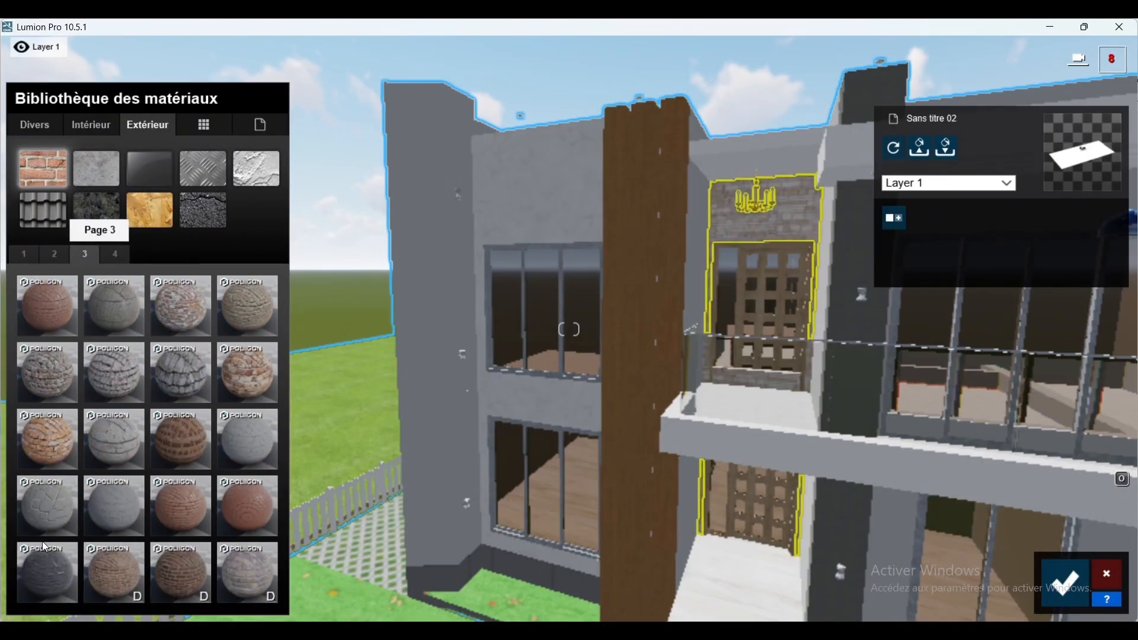
click(55, 582)
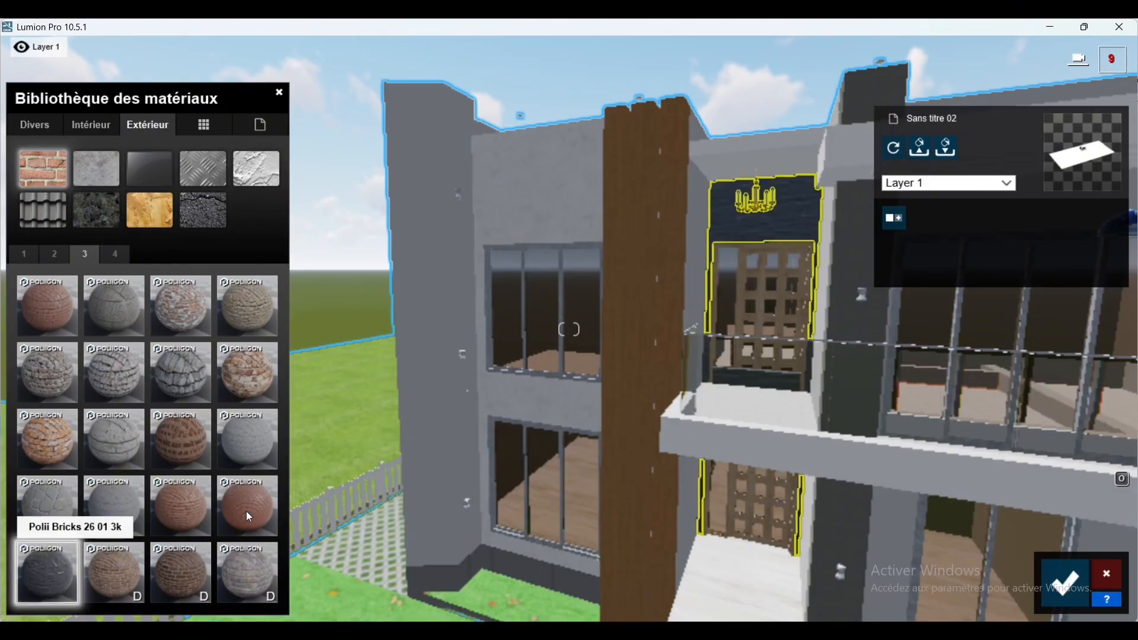
click(806, 220)
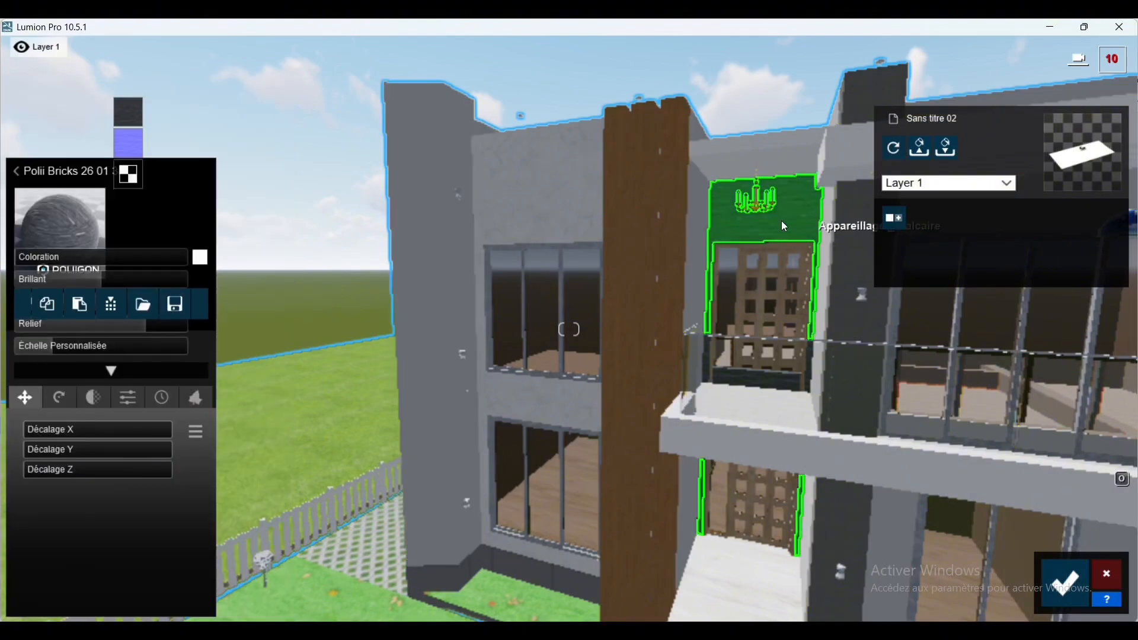
Step: Set the dark brick wall's reflectivity to 0, raise its relief to the maximum and slightly adjust its custom scale
drag(69, 394, 3, 370)
key(w)
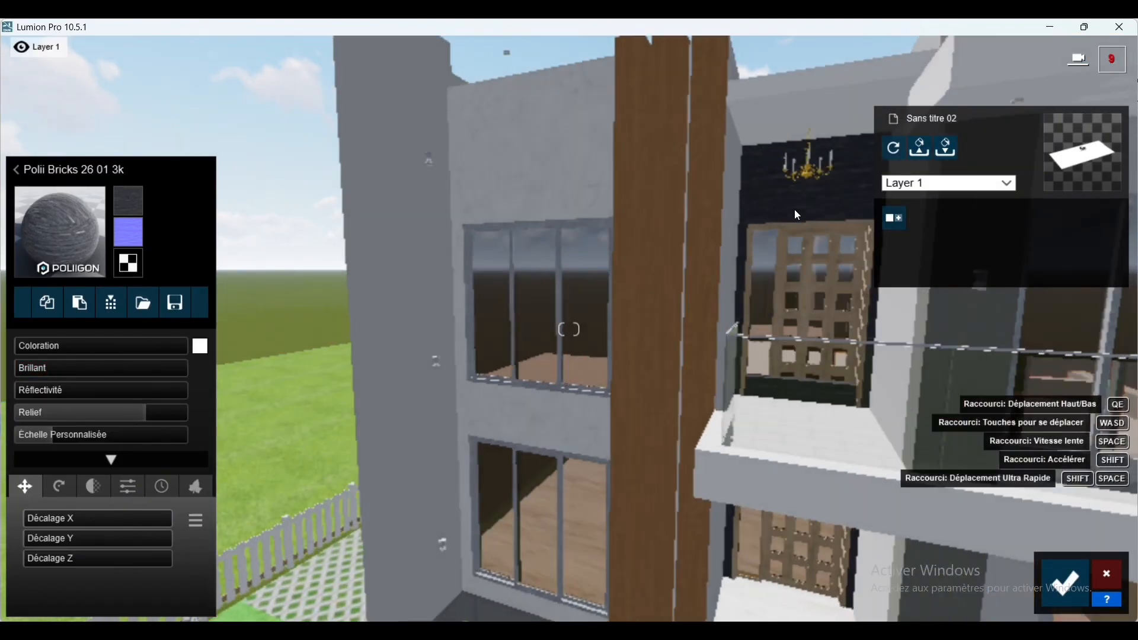
key(q)
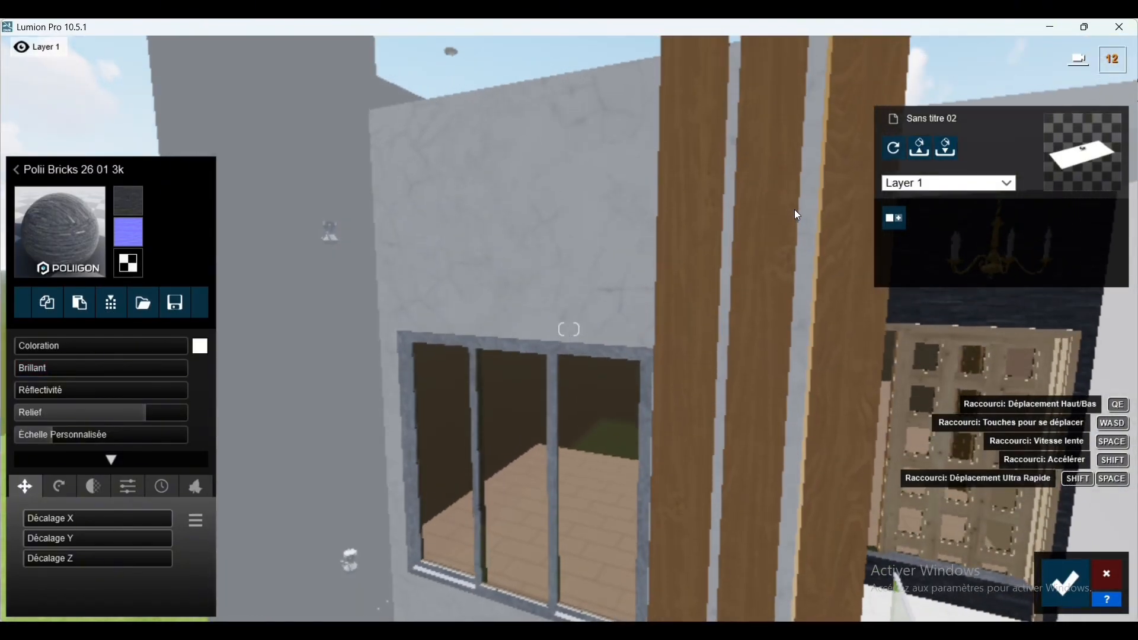
key(d)
key(w)
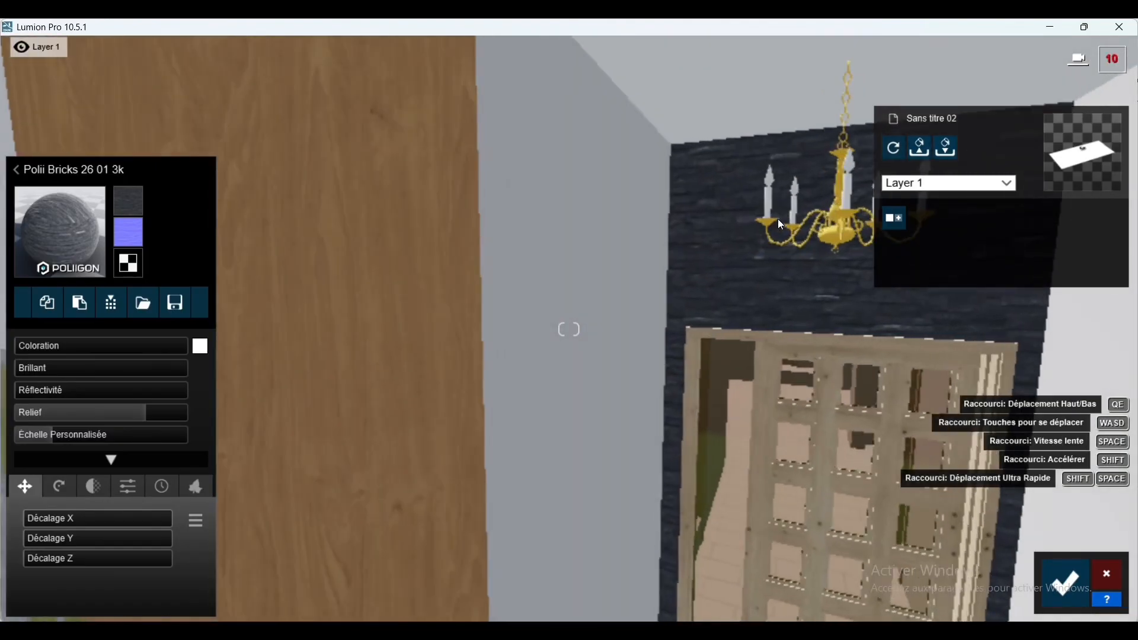
key(d)
key(w)
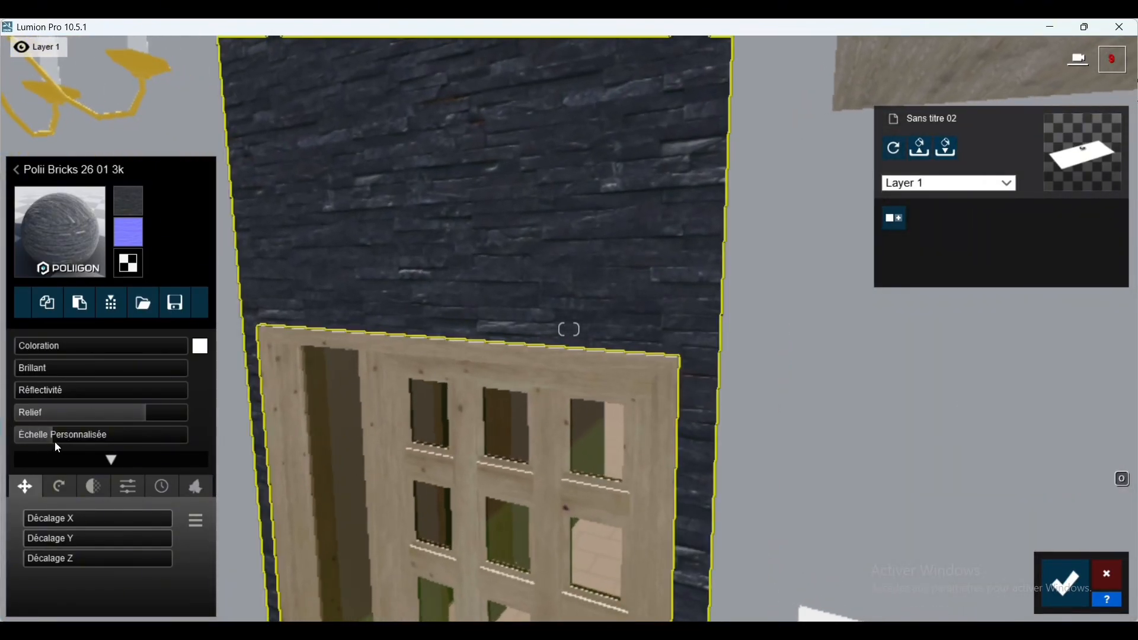
drag(57, 440, 55, 440)
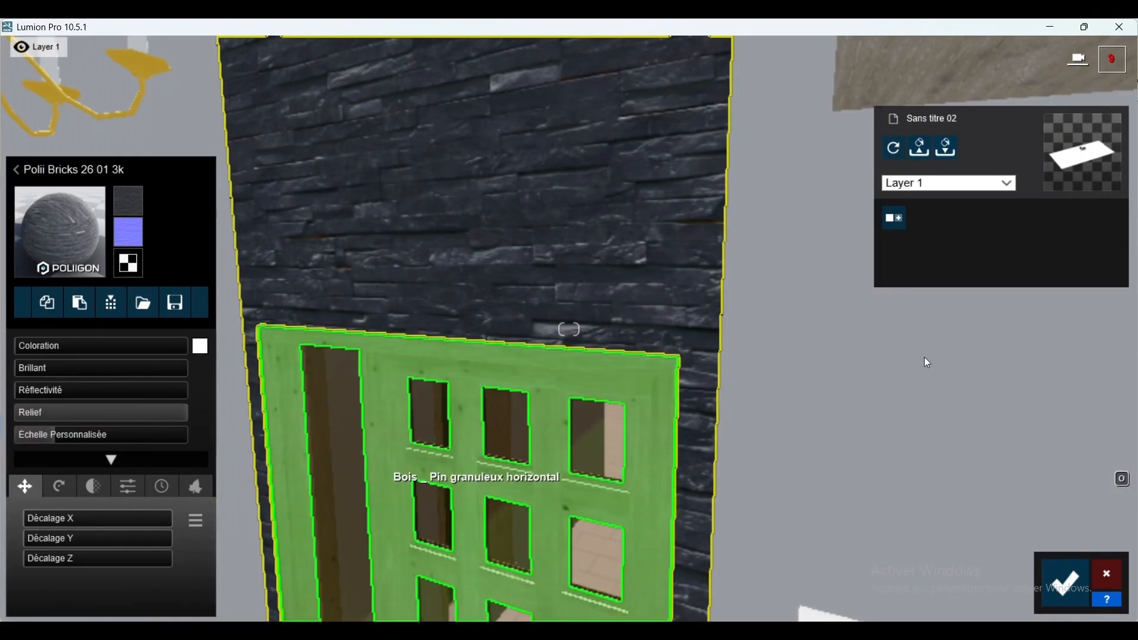
Step: Apply the interior metal Aluminium to the window frames (Métal _ Acier galvanisé), set its gloss to 0 and save the changes
right_drag(923, 359, 737, 378)
key(s)
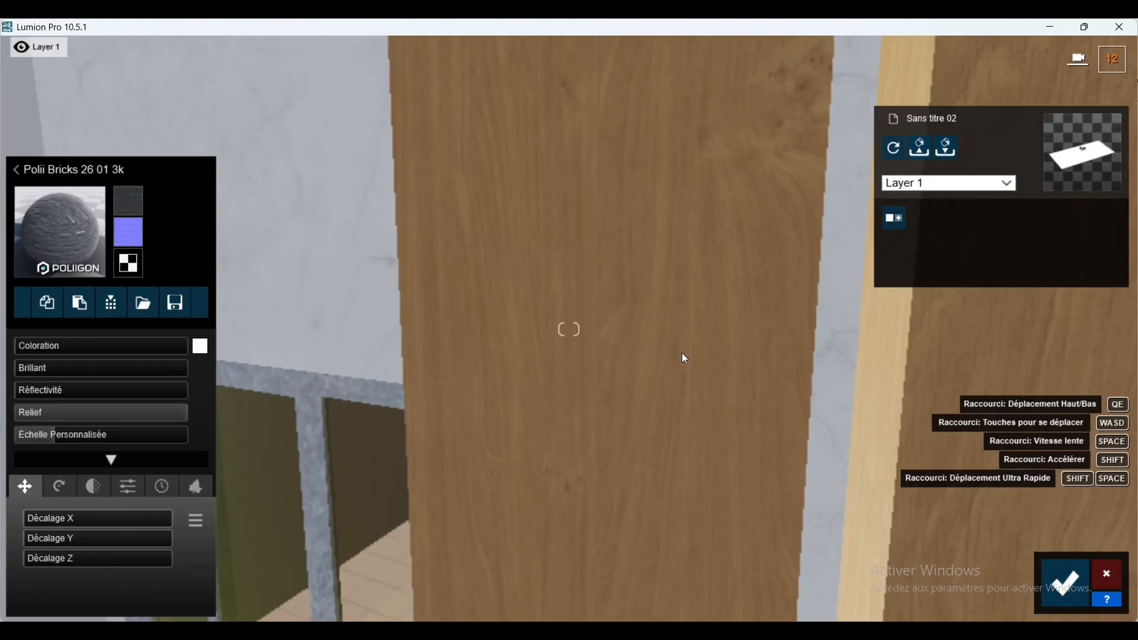
right_drag(681, 354, 551, 334)
scroll(551, 335, down, 5)
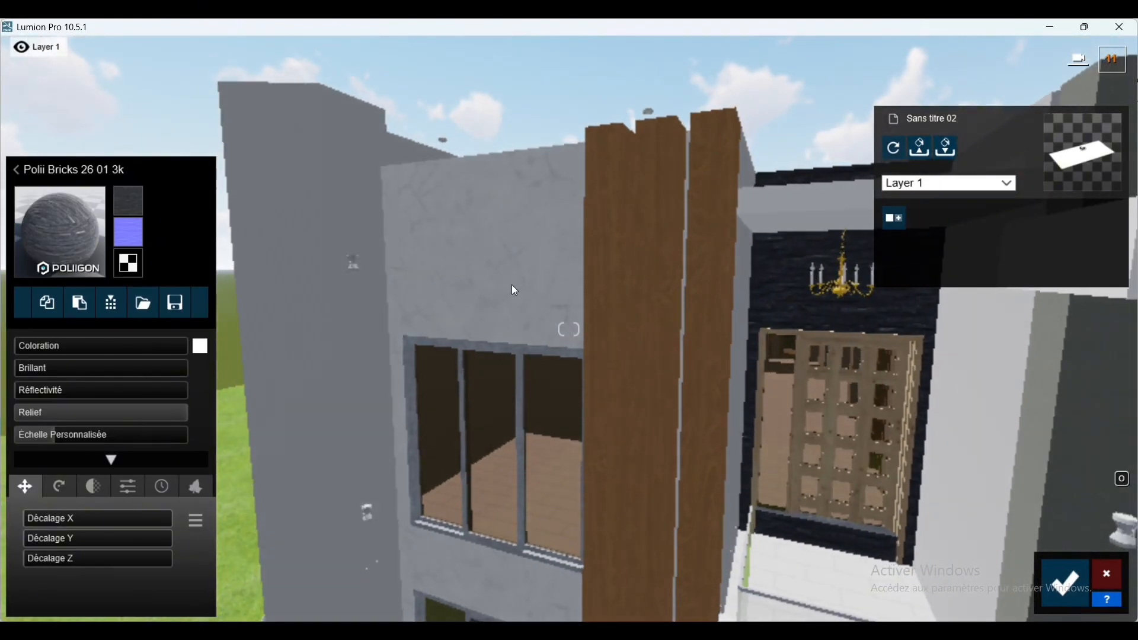
click(525, 356)
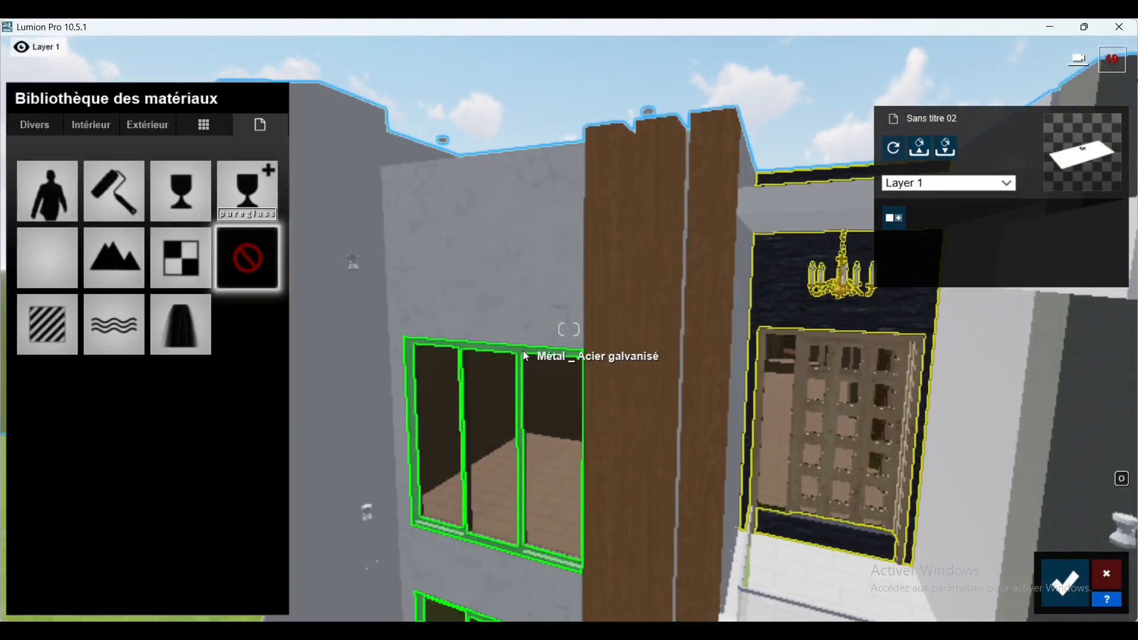
click(85, 125)
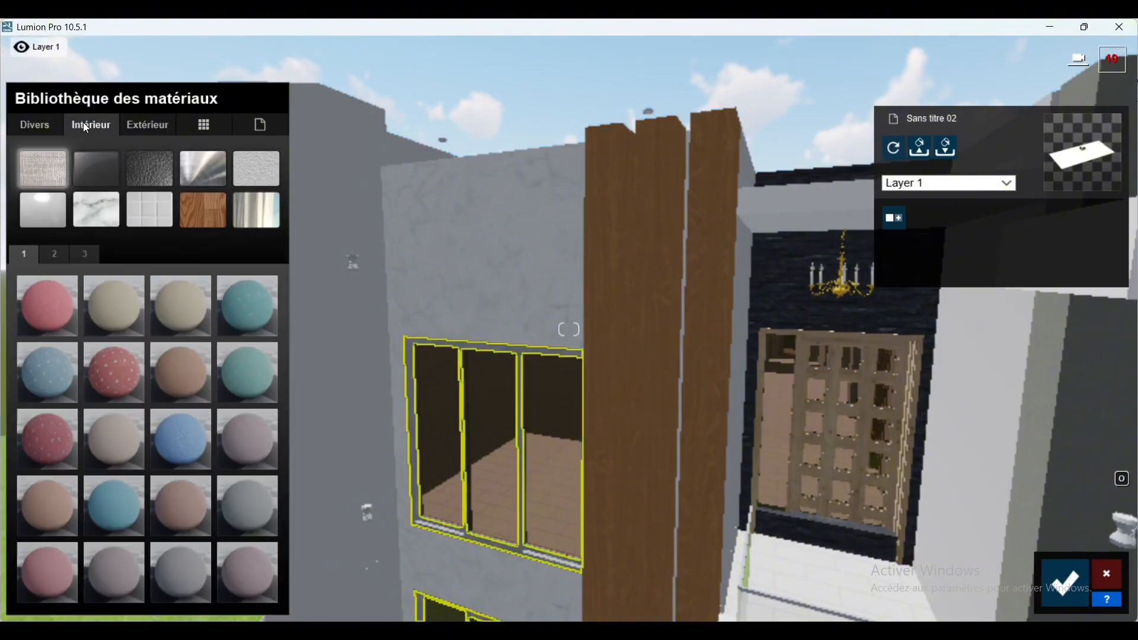
click(217, 165)
click(50, 311)
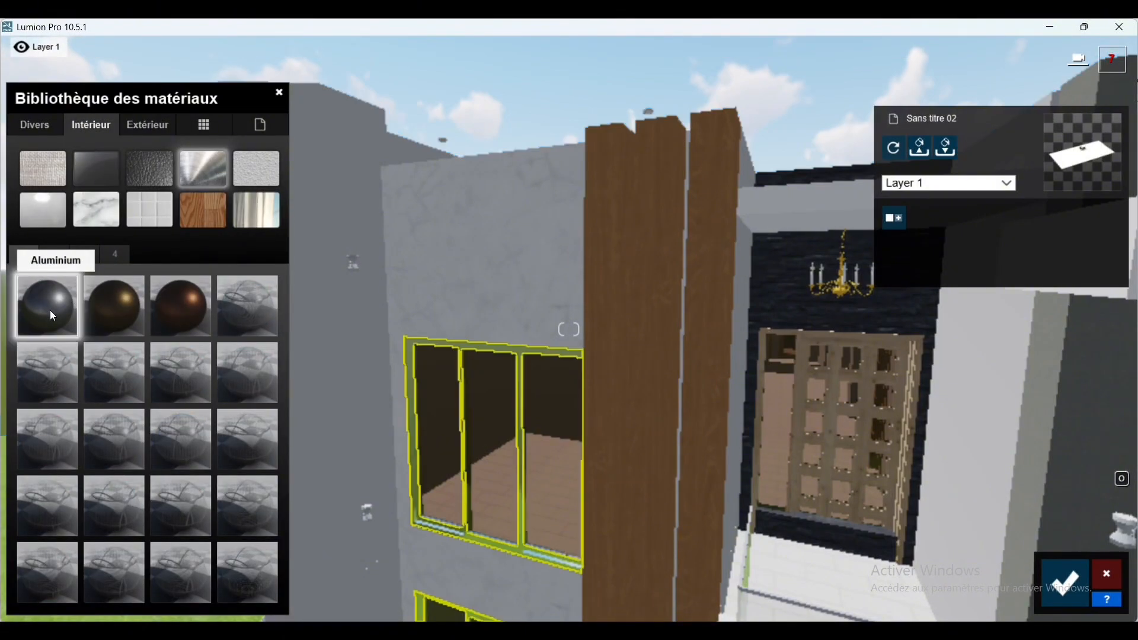
click(509, 351)
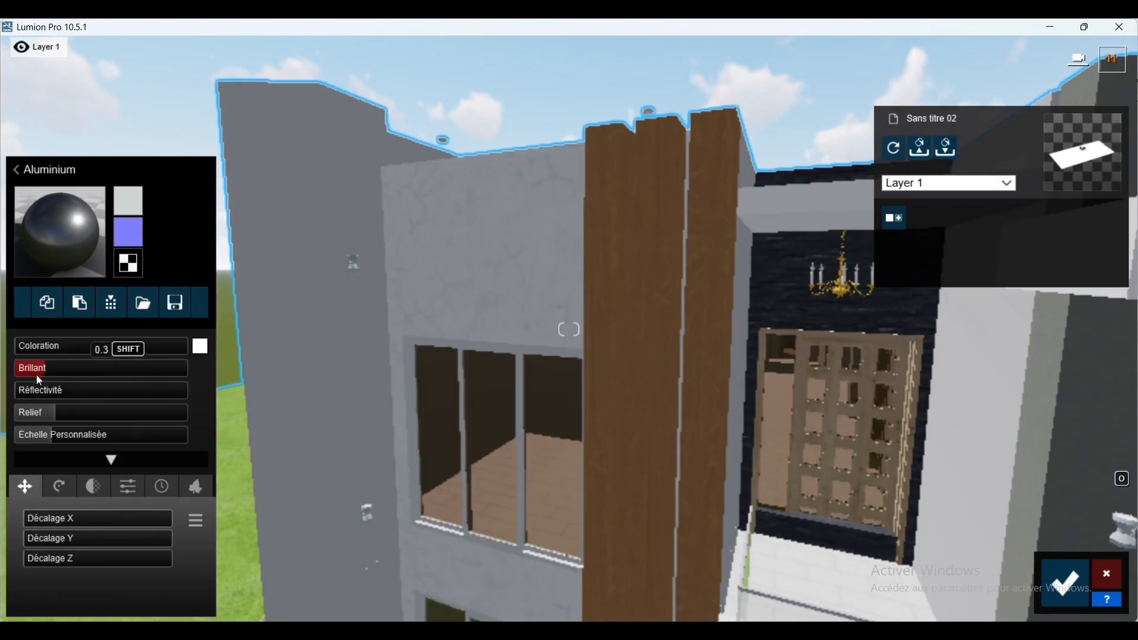
click(1066, 584)
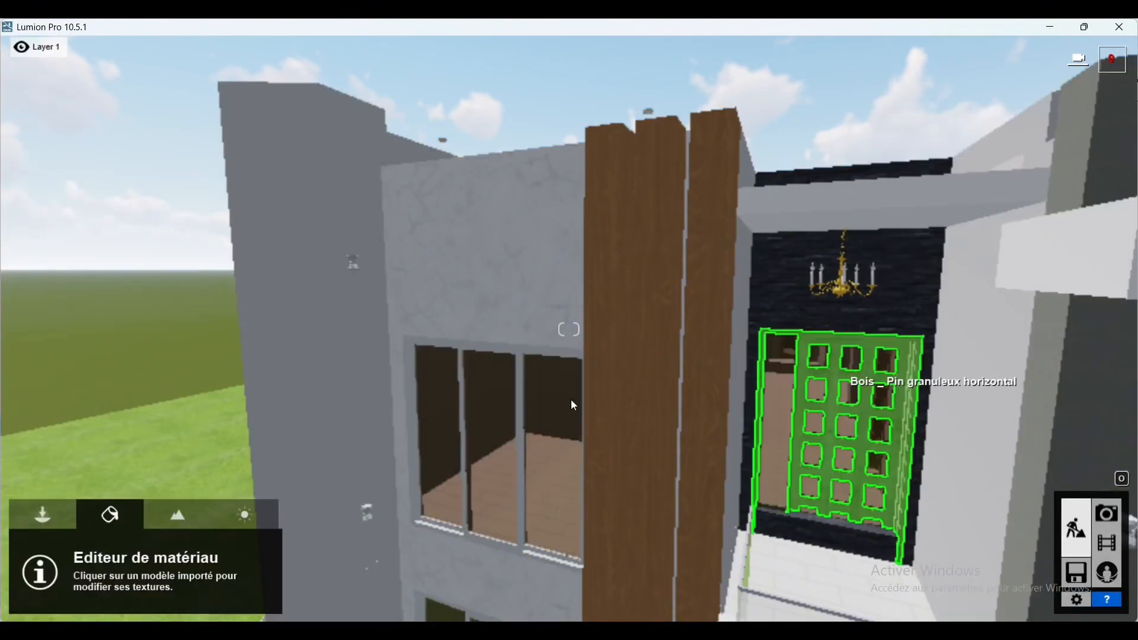
Step: Copy the window frames' Aluminium, apply Standard to the lattice doors (Bois _ Pin granuleux horizontal), paste the Aluminium onto them and save the changes
click(518, 403)
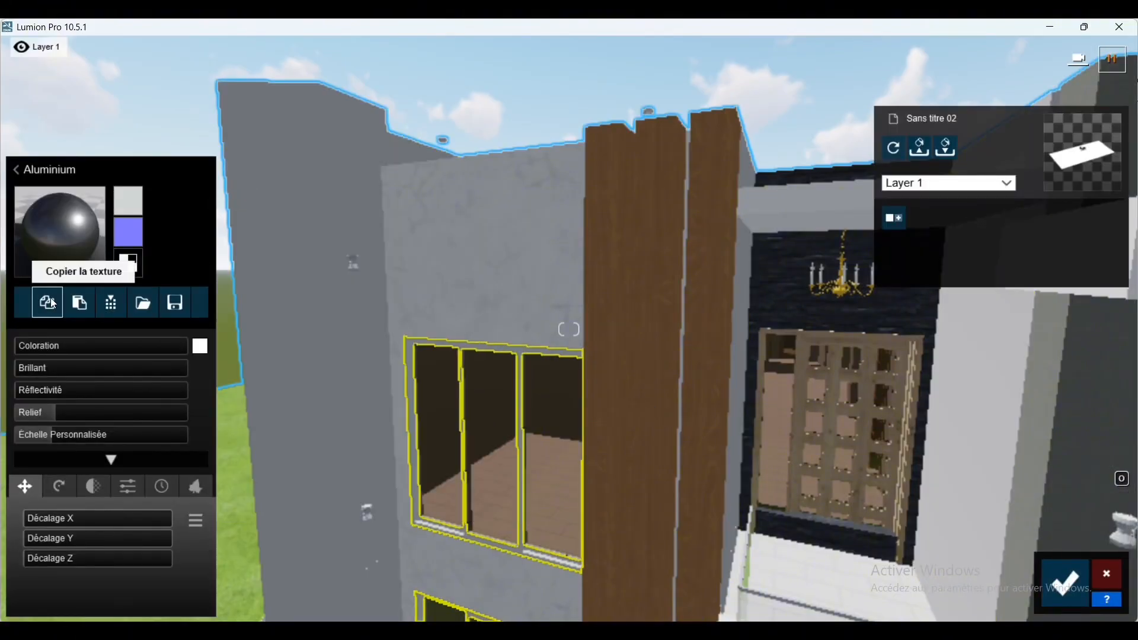
click(52, 304)
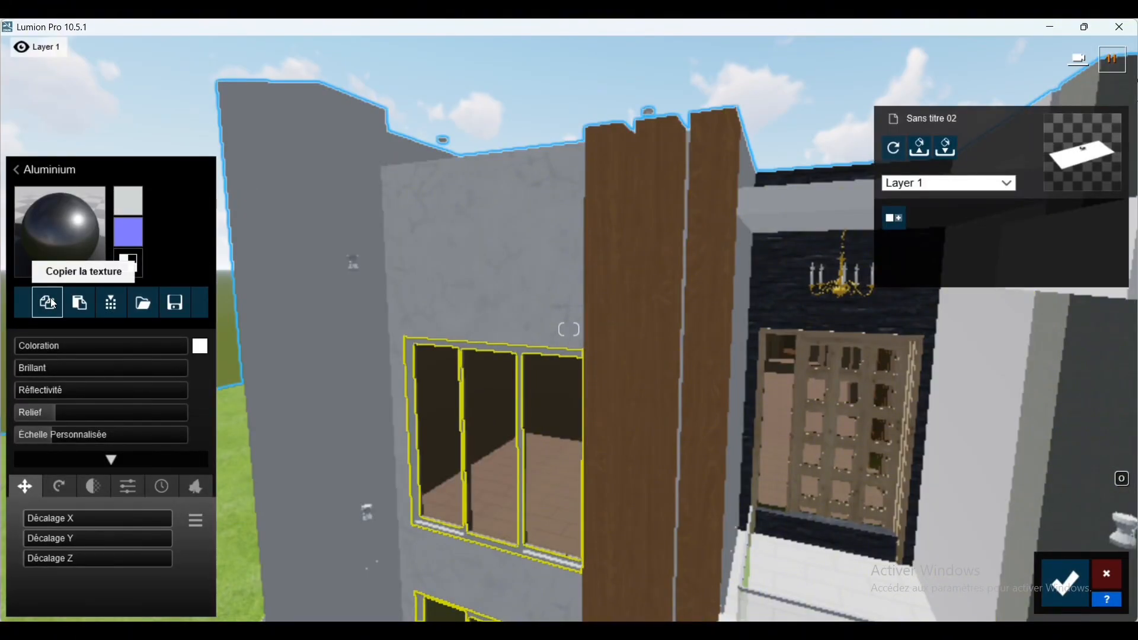
click(911, 346)
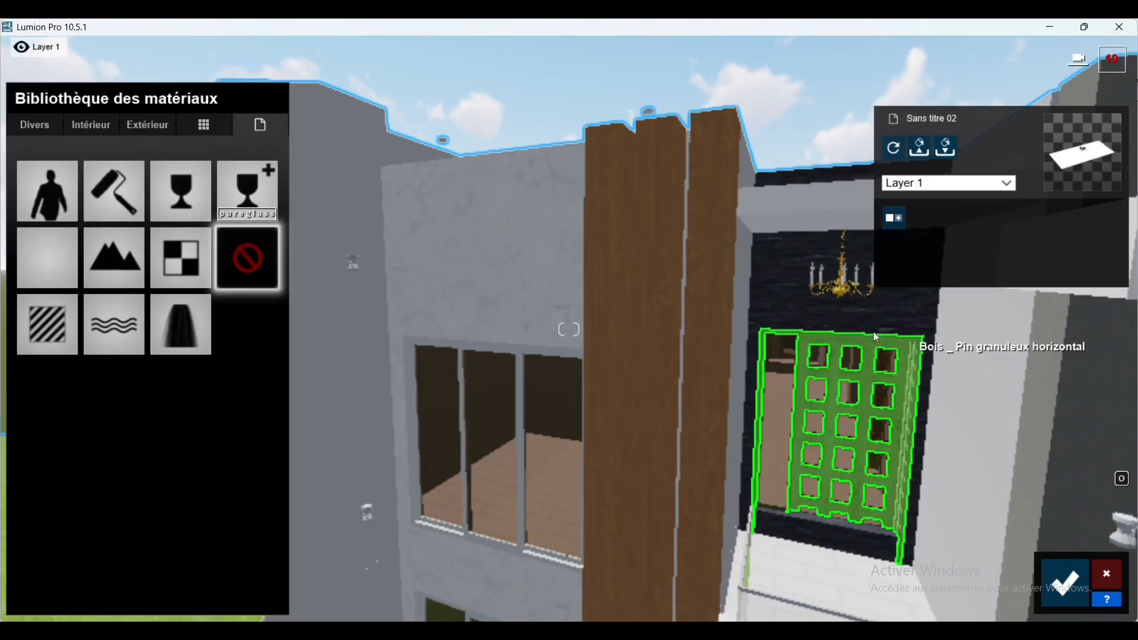
click(48, 329)
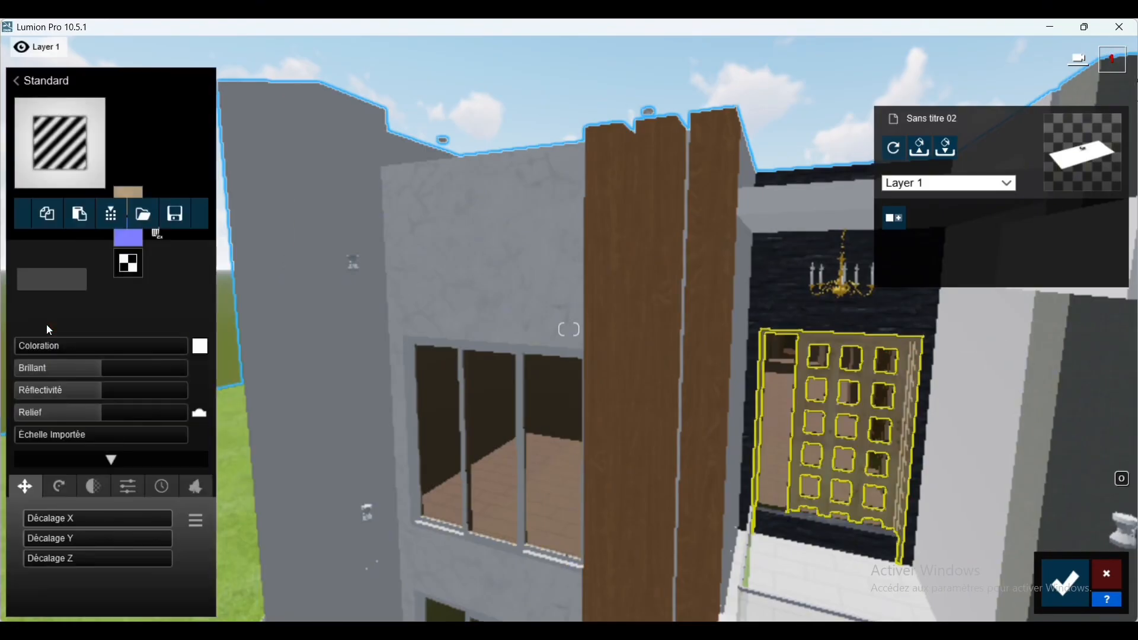
click(86, 303)
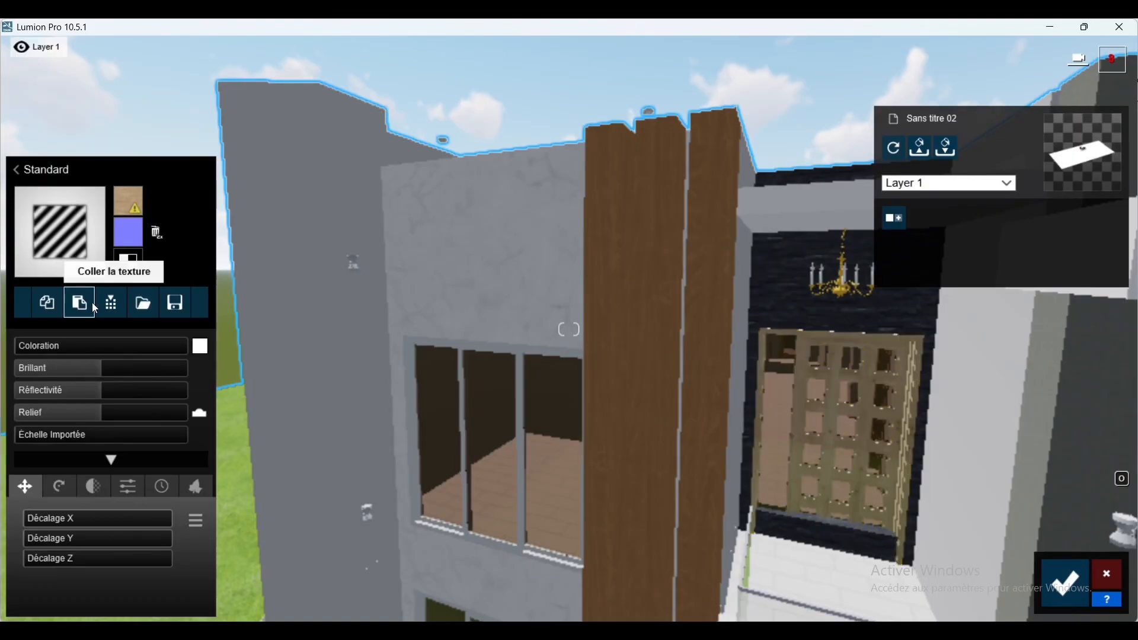
click(1065, 584)
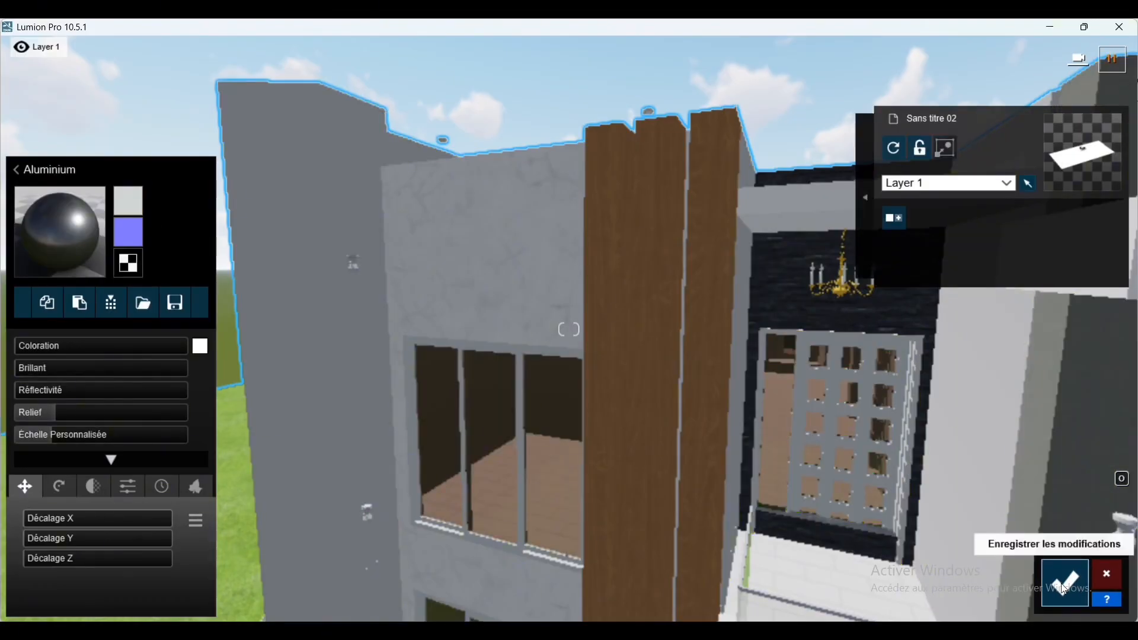
Step: Open the material library for the marble driveway (Brique _ Blanche naturelle) in front of the entrance steps
key(s)
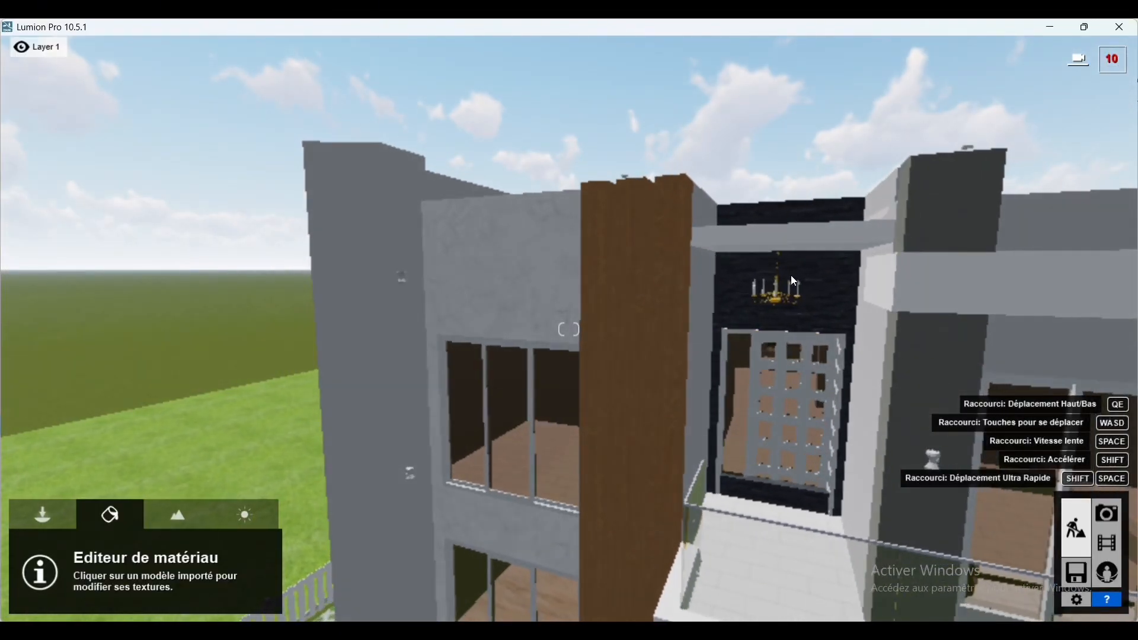
key(s)
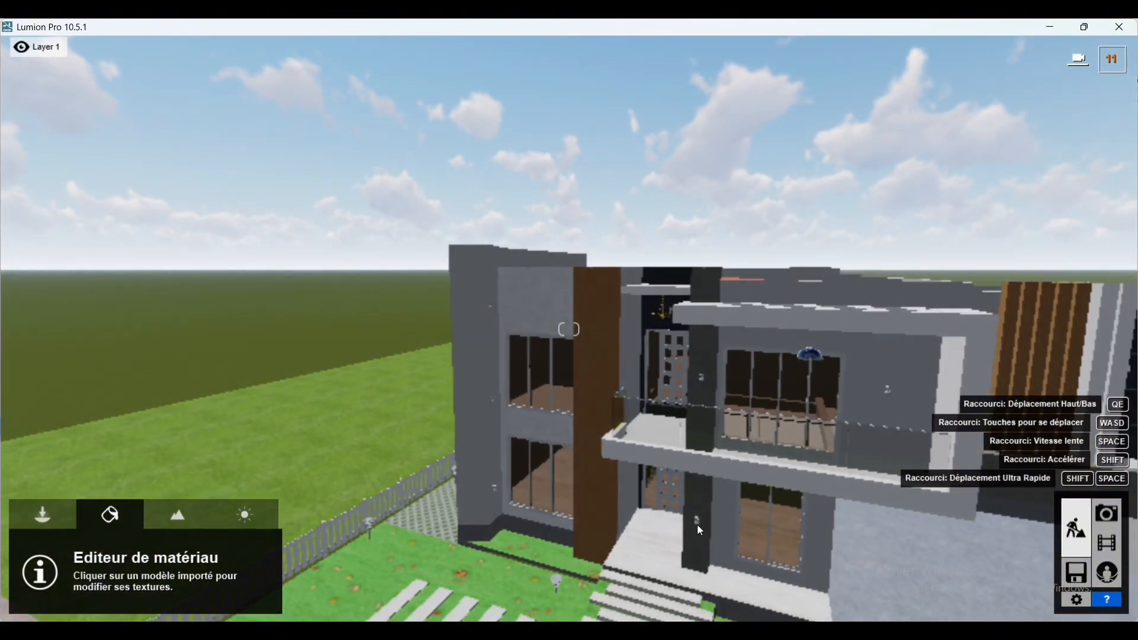
key(s)
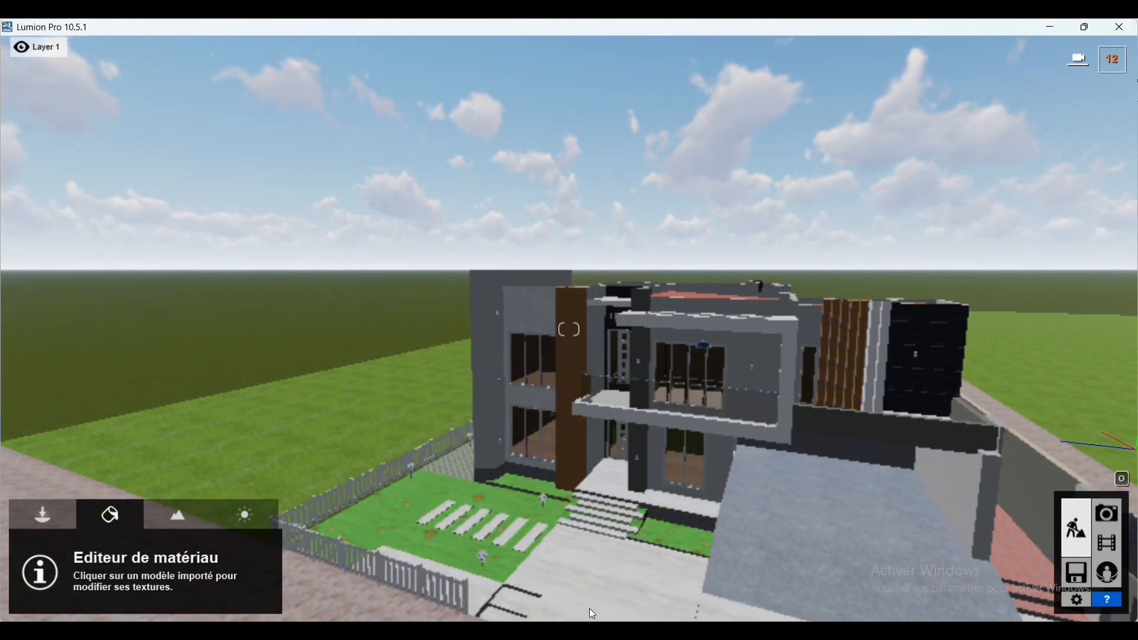
click(629, 602)
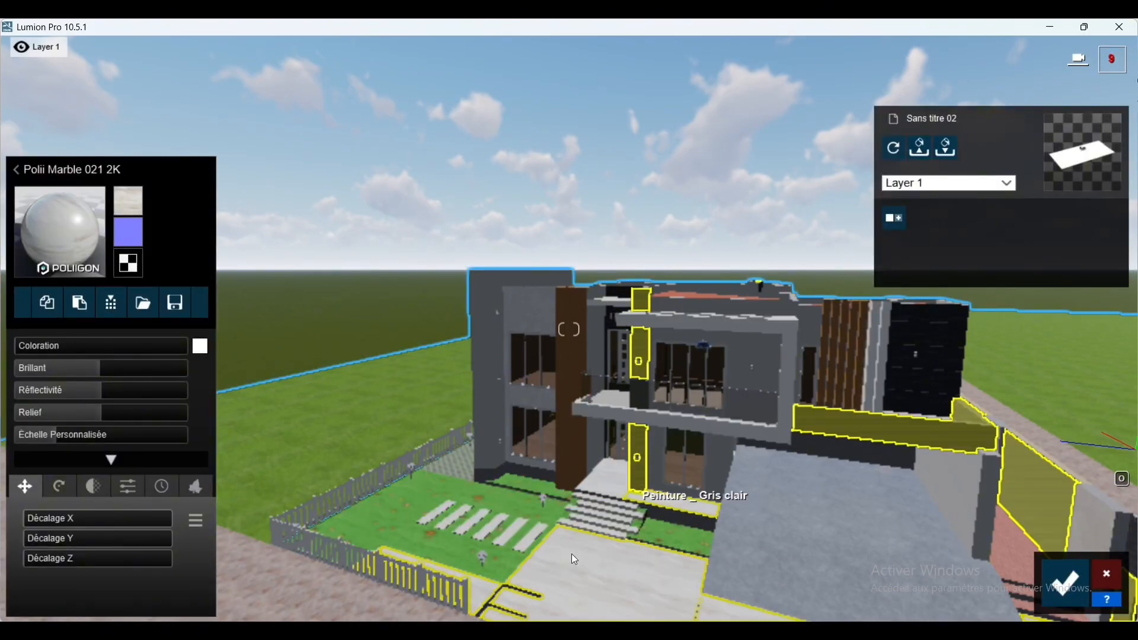
click(54, 217)
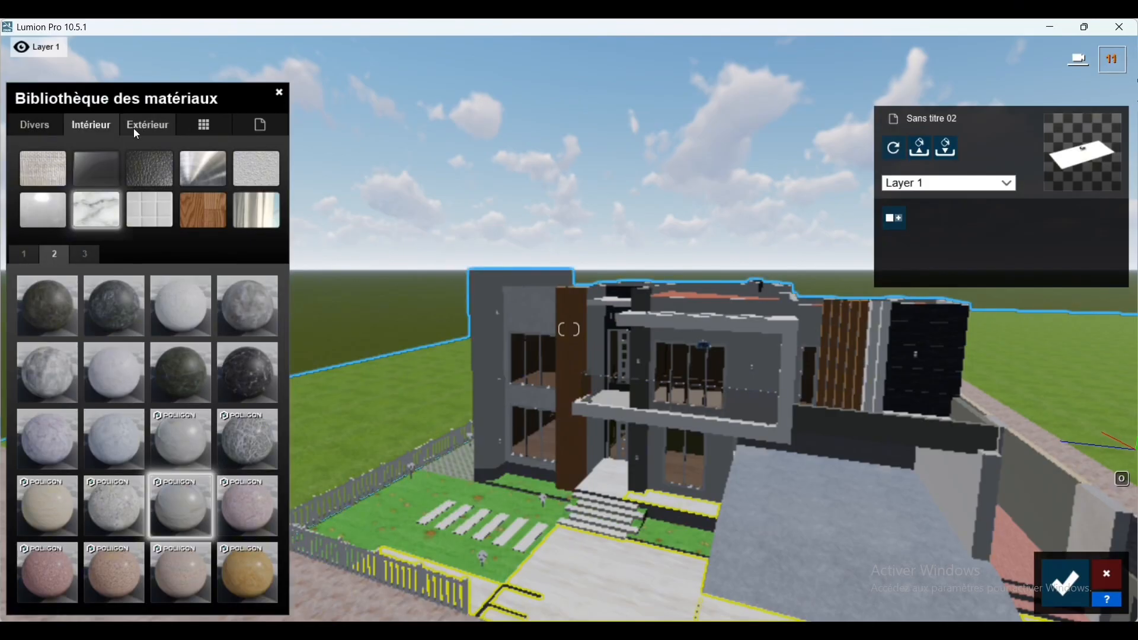
Step: Try a speckled pink-beige marble, a veined grey marble and Polii Marble 051 2K on the driveway
click(115, 571)
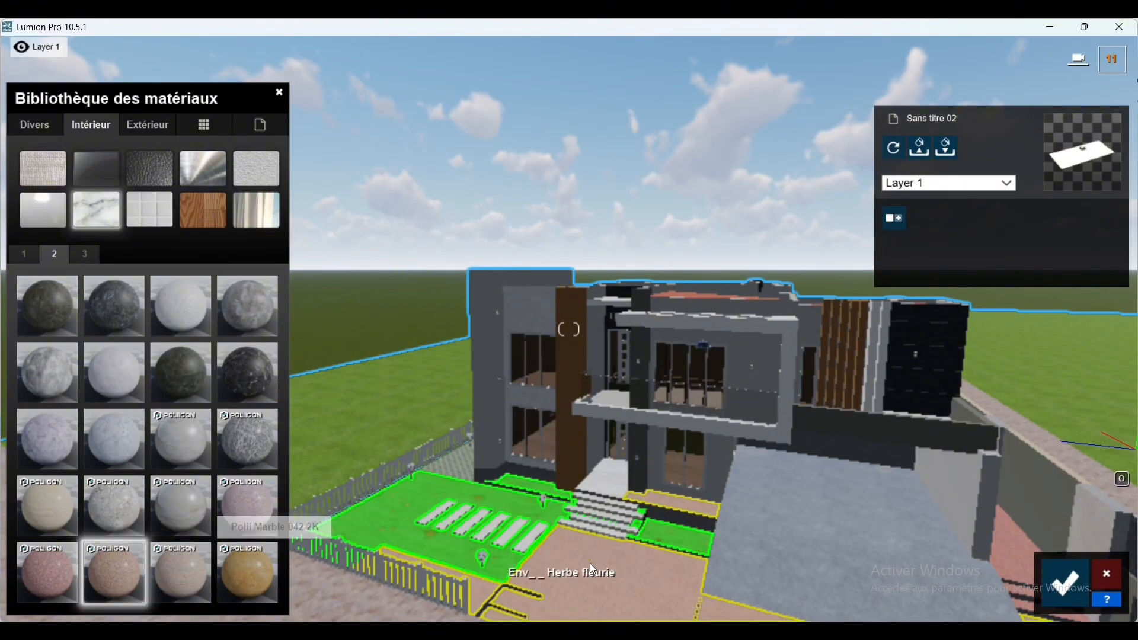
click(483, 578)
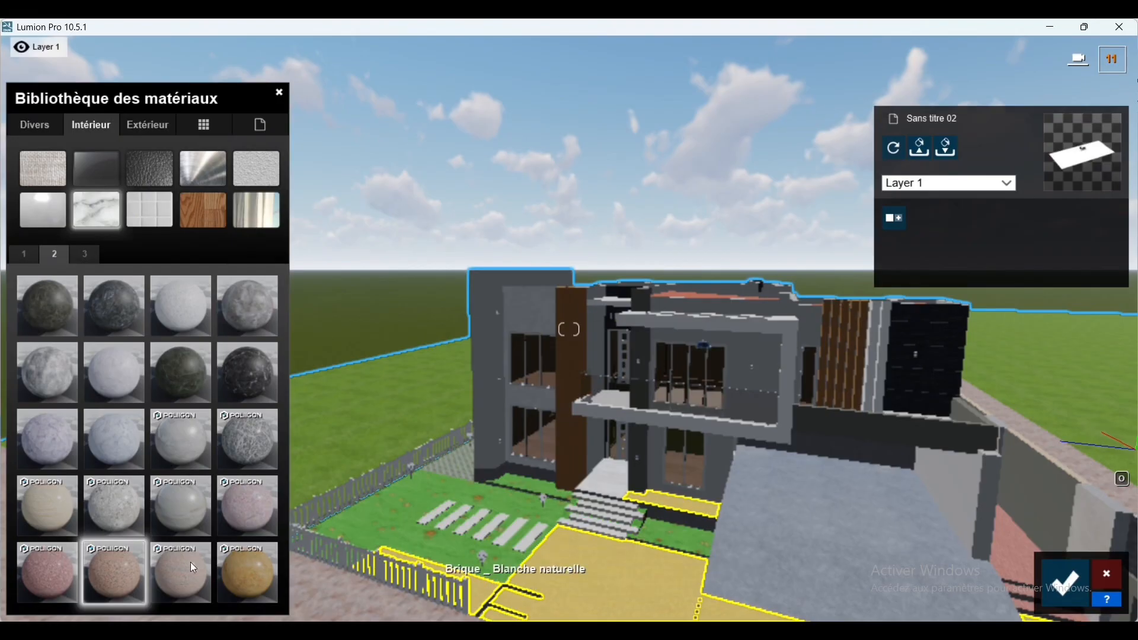
click(246, 449)
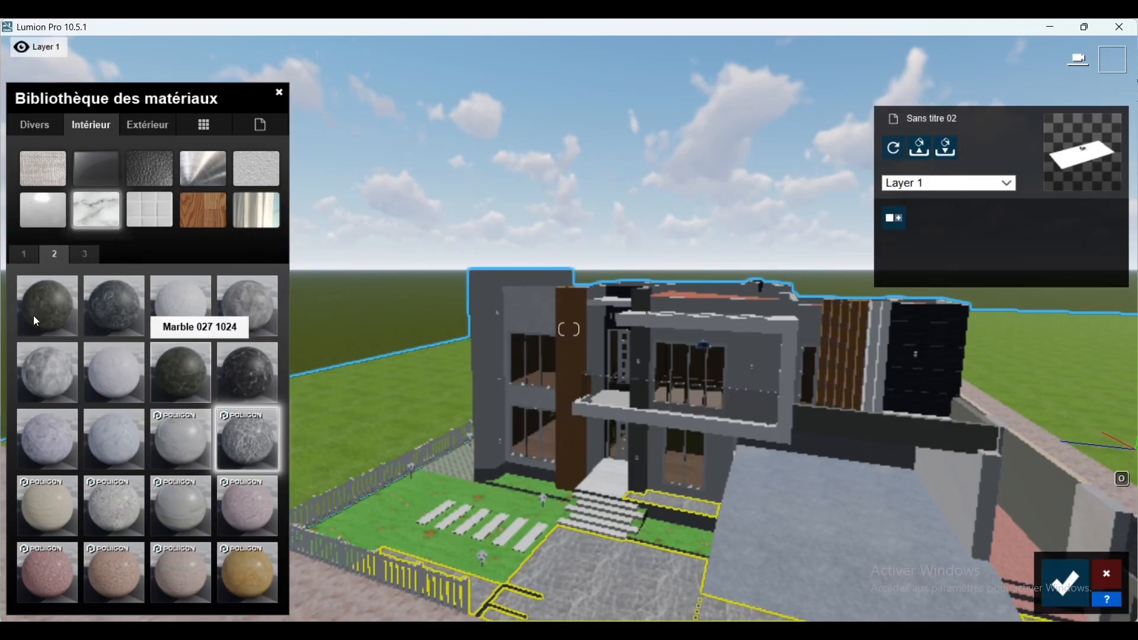
click(85, 257)
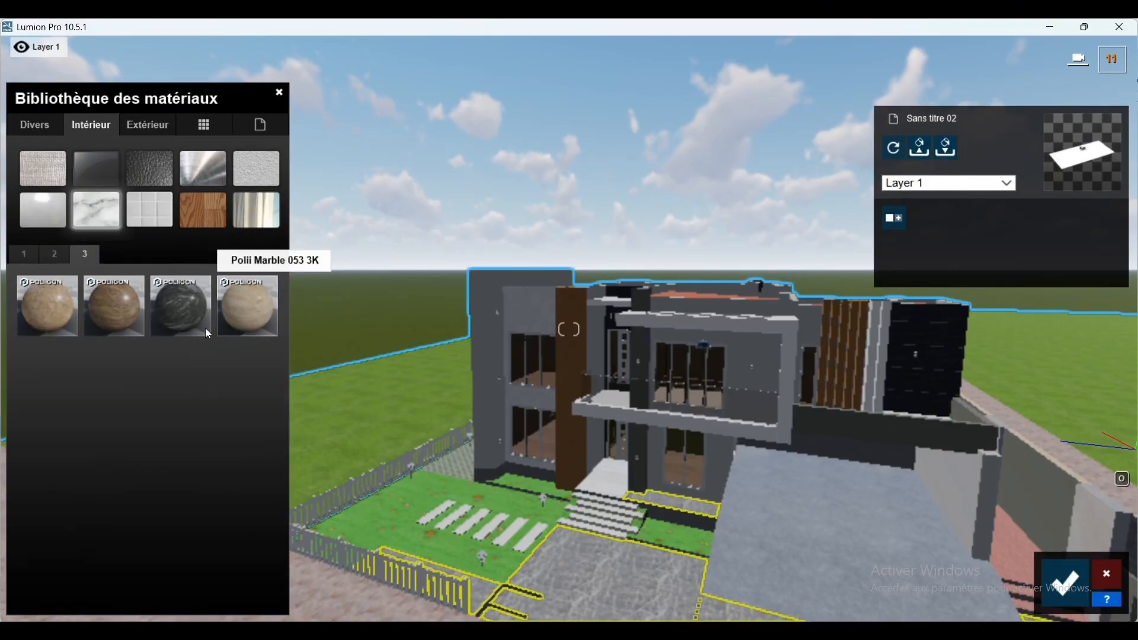
click(169, 310)
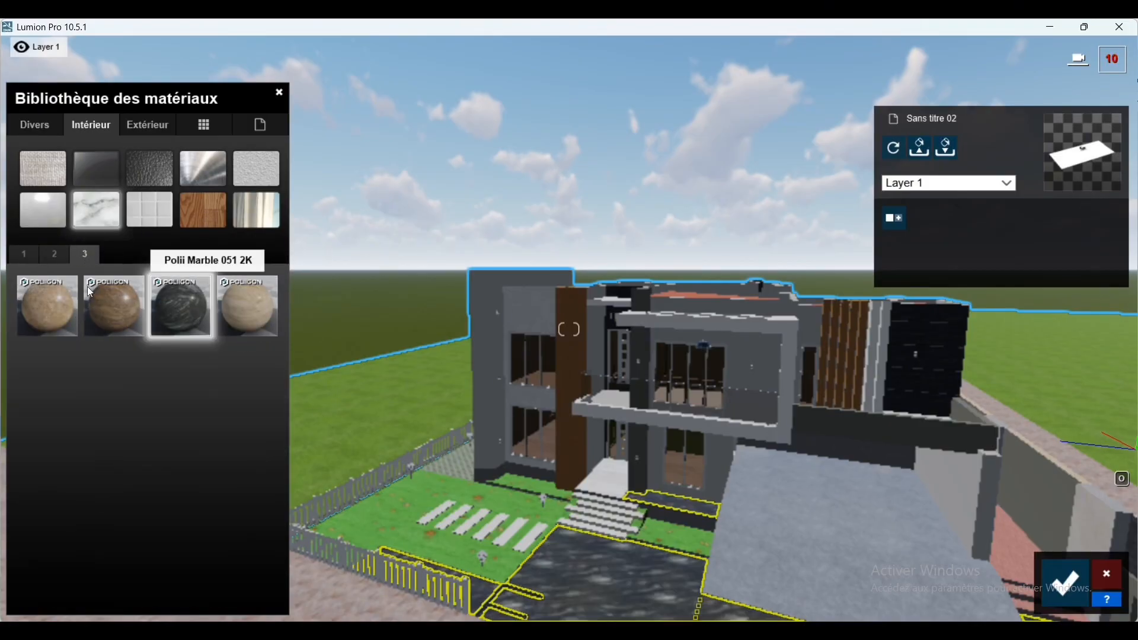
Step: Apply the interior marble Marble 005 1024 to the driveway and save the changes
click(28, 255)
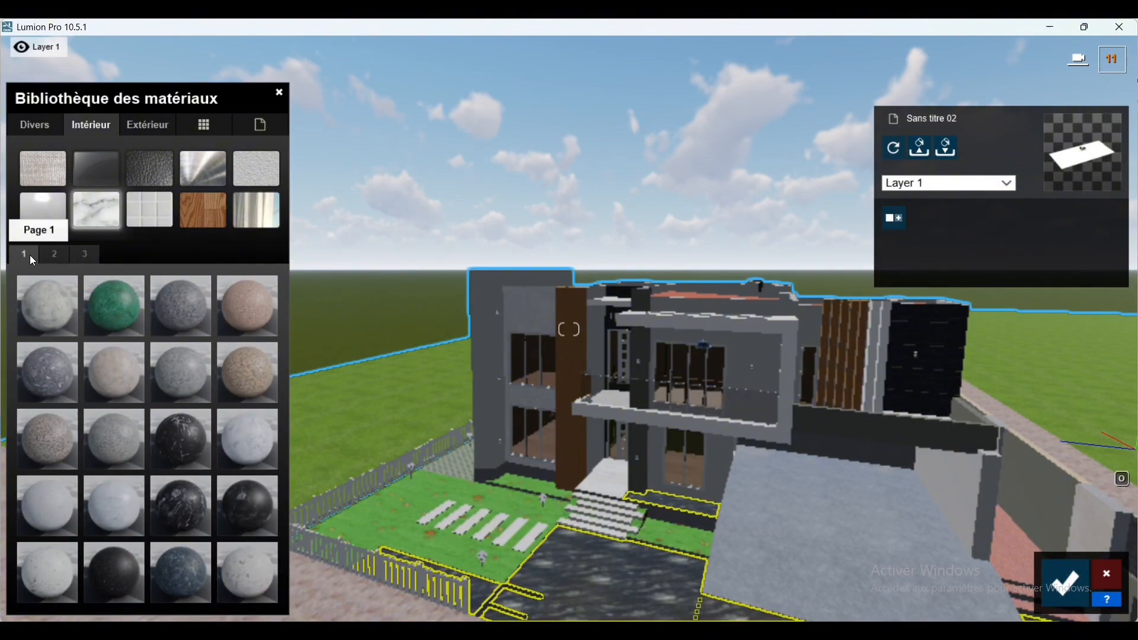
click(46, 391)
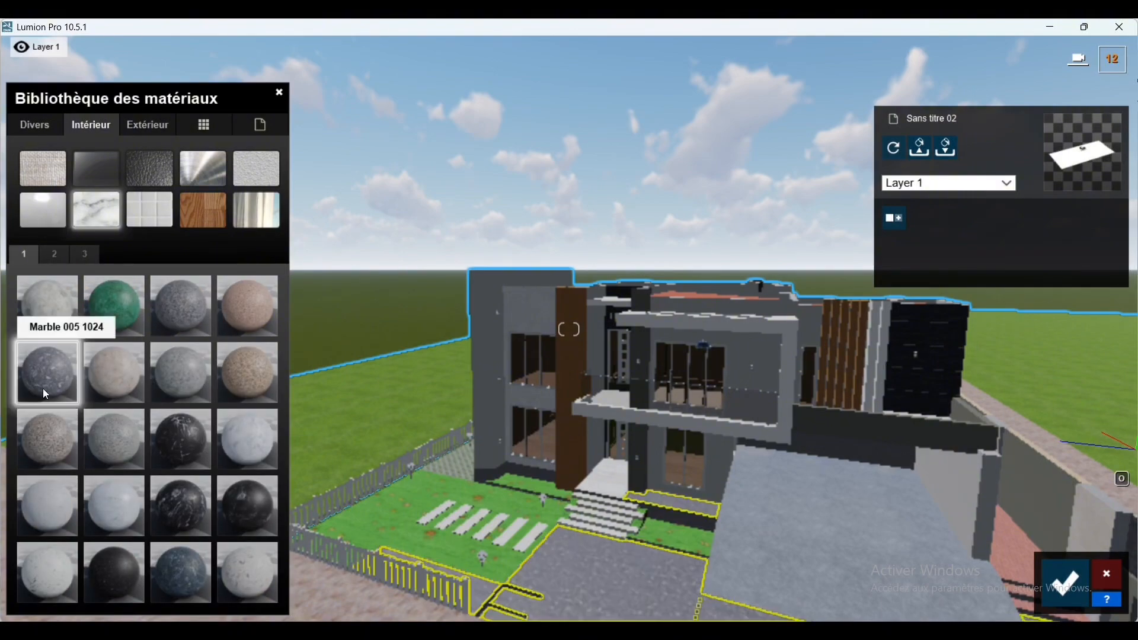
click(1067, 584)
click(1067, 584)
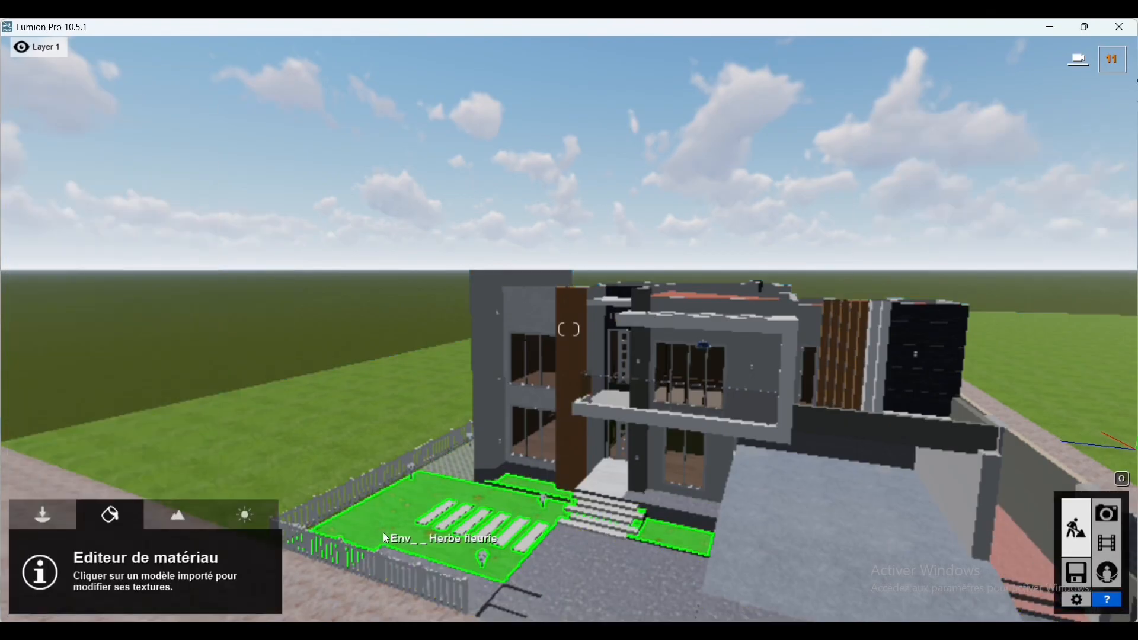
Step: Apply a Herbe 3D grass material to the garden lawn (Env_ _ Herbe fleurie) and save the changes
click(447, 523)
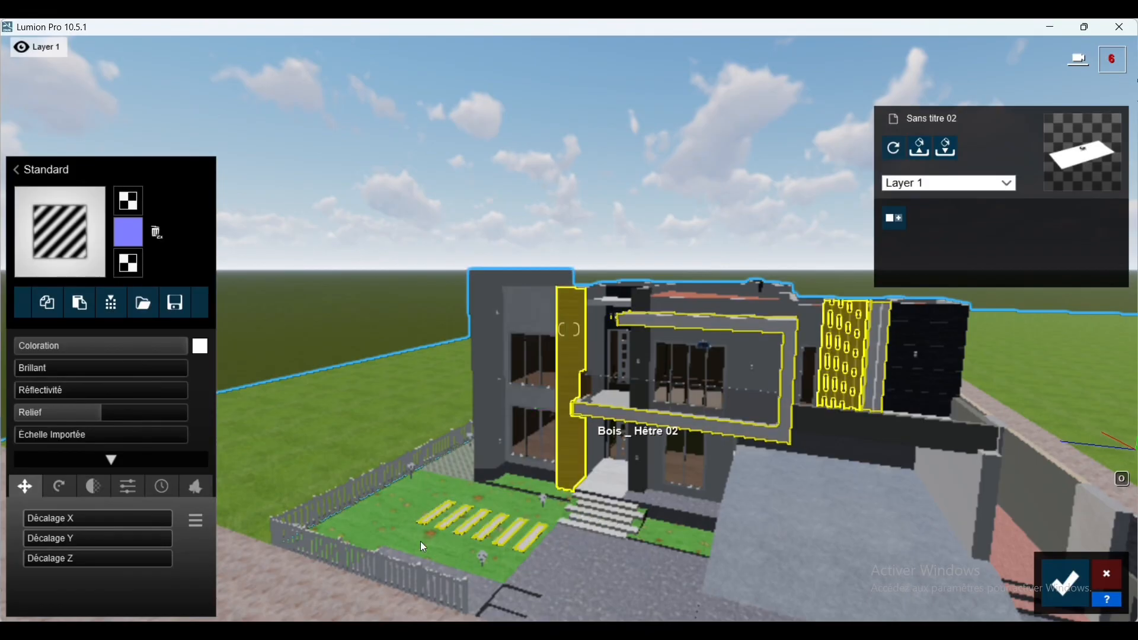
click(391, 531)
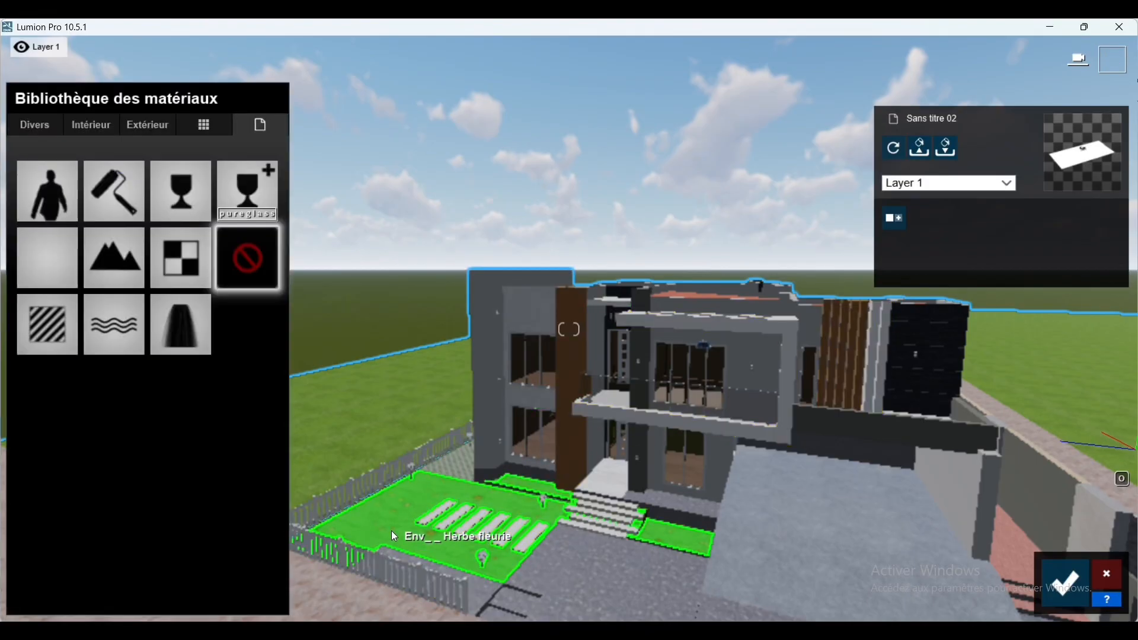
click(32, 130)
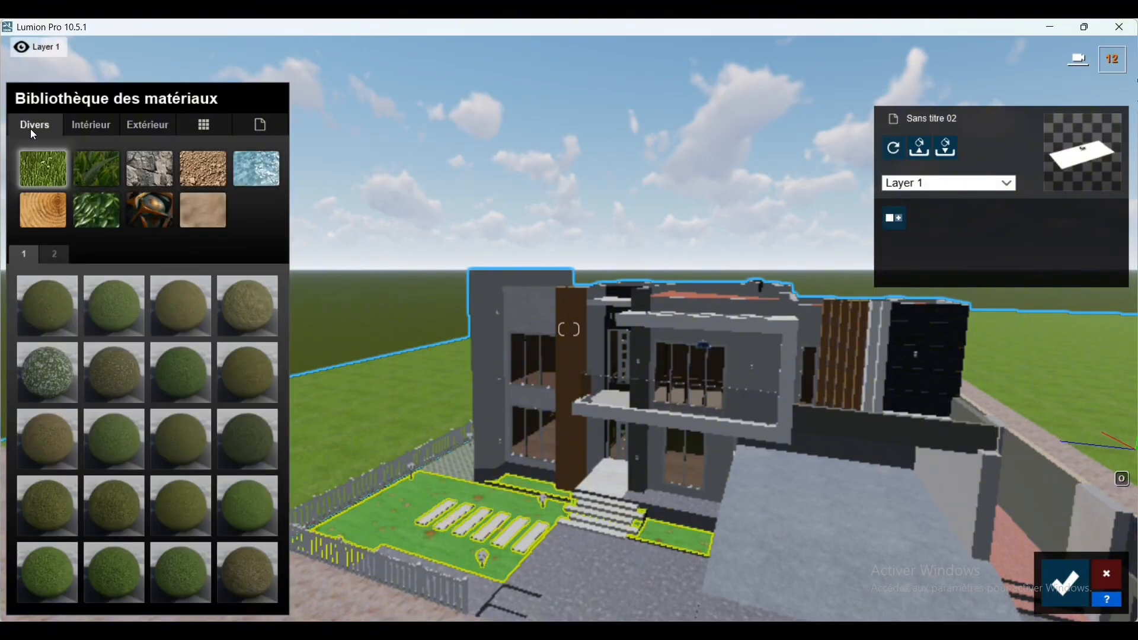
click(102, 179)
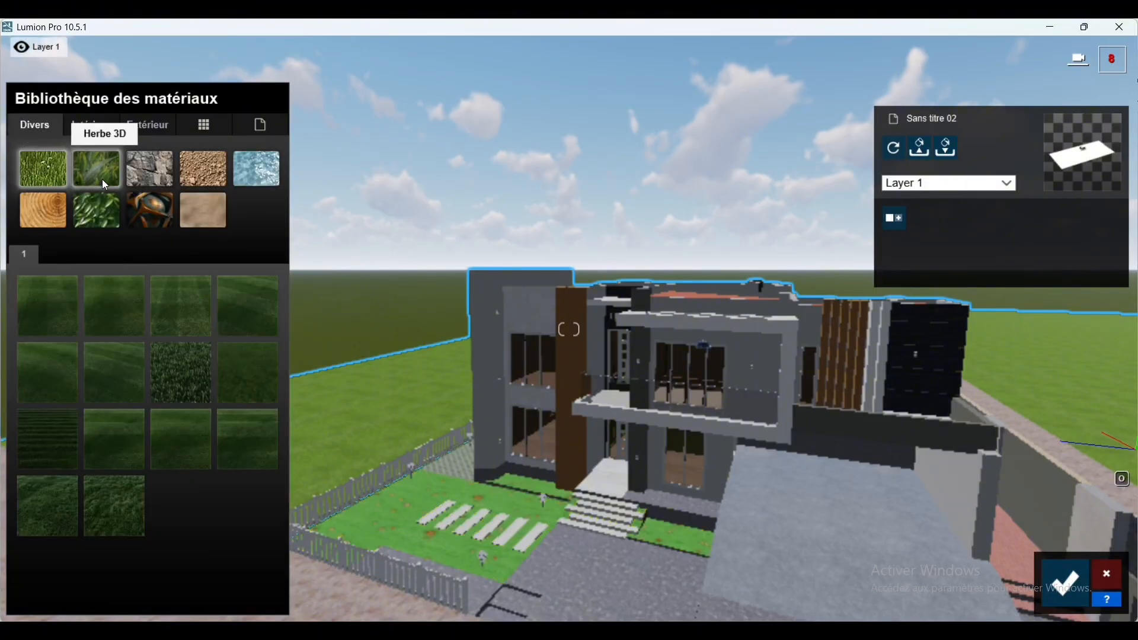
click(184, 464)
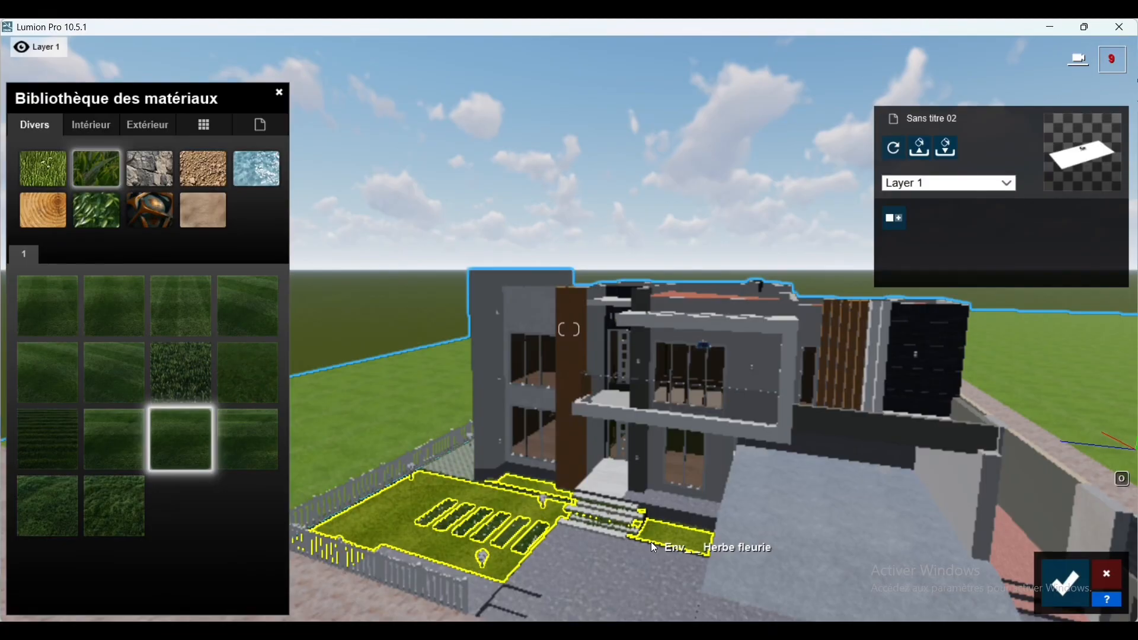
click(1068, 582)
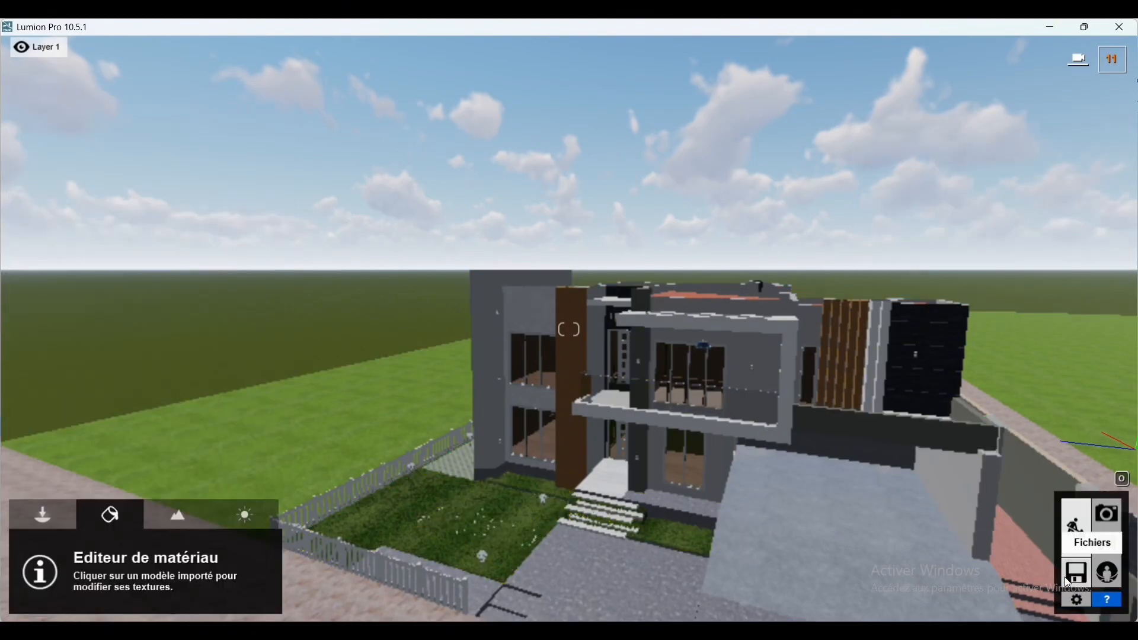